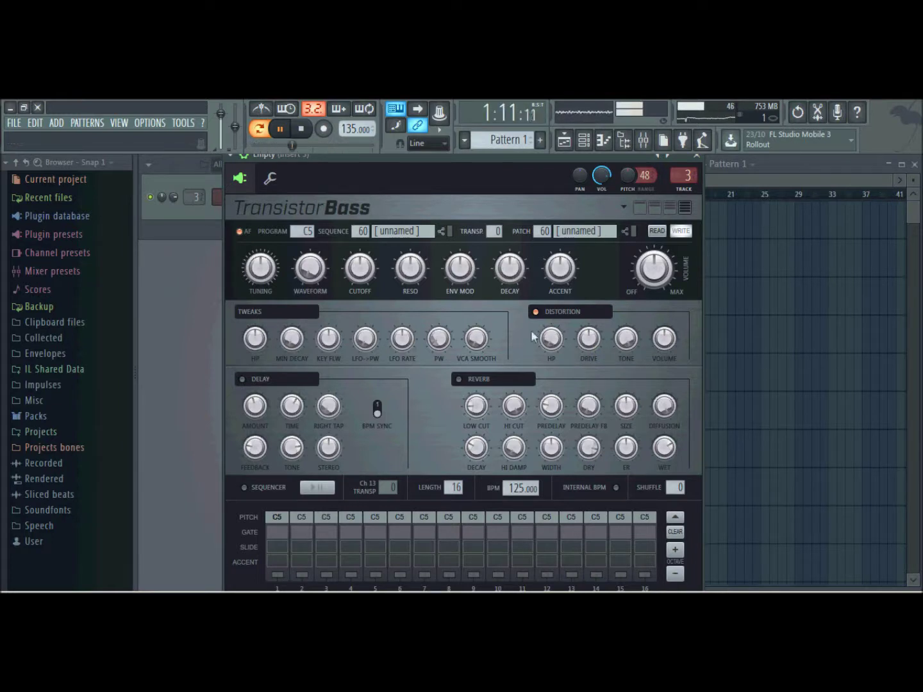
Set the Transistor Bass distortion drive to 67.7% and reshape the filter with the envelope mod, cutoff and resonance
left_click_drag(592, 343, 591, 337)
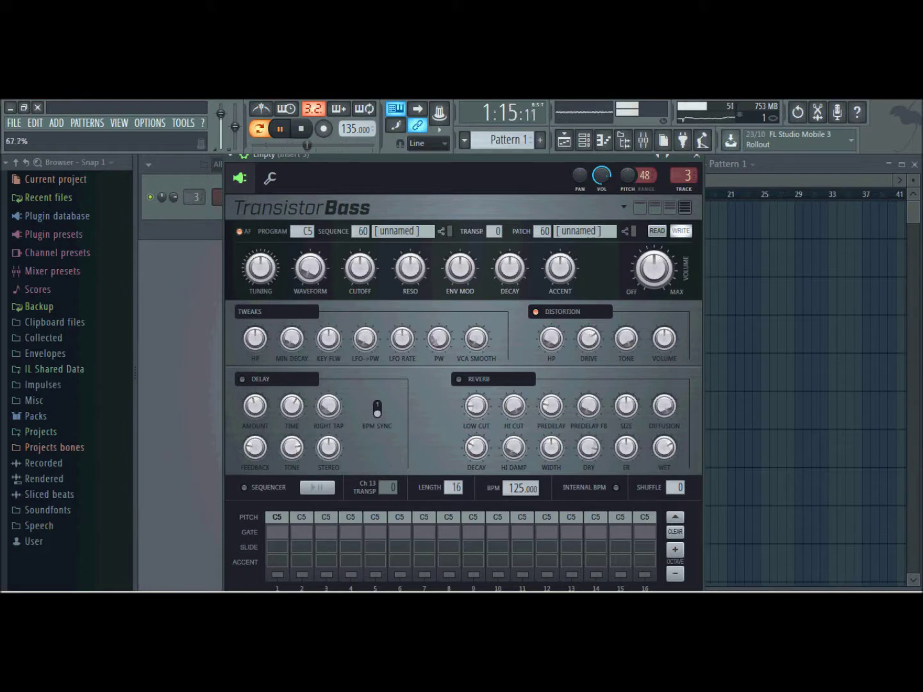
left_click_drag(459, 269, 459, 269)
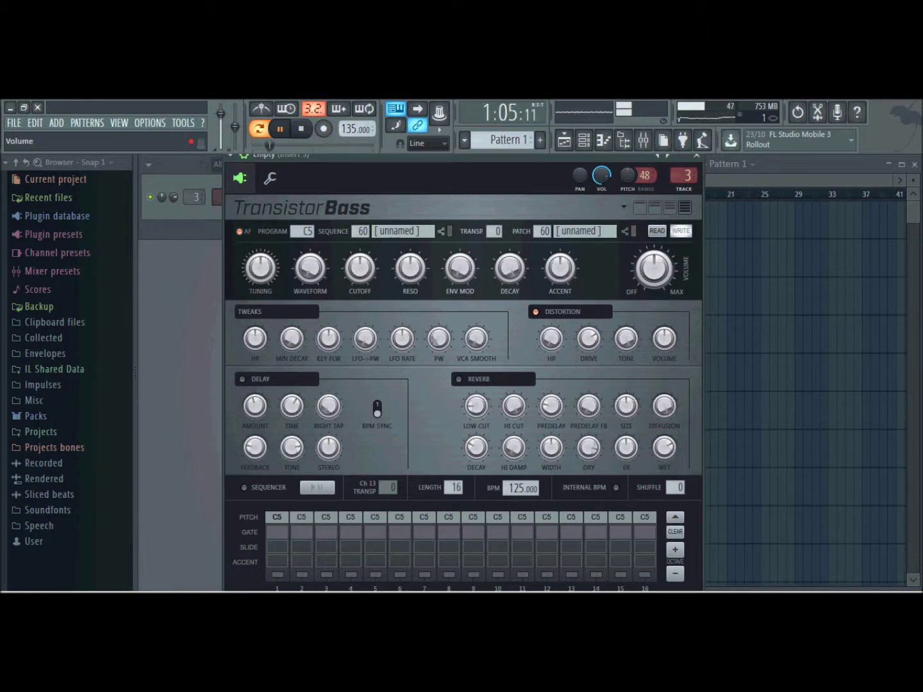
left_click_drag(375, 282, 375, 347)
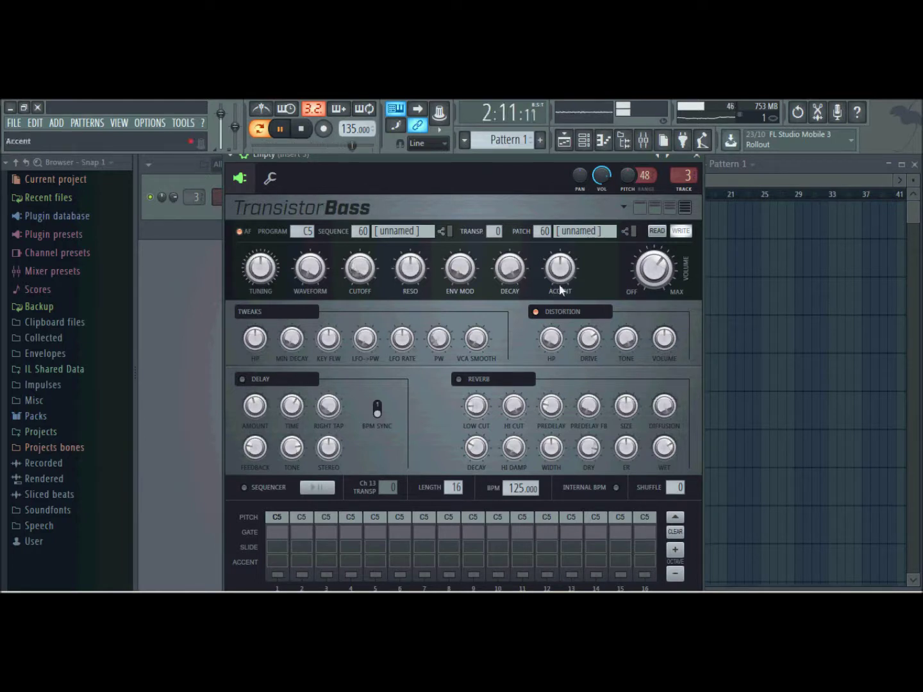
left_click_drag(411, 269, 359, 239)
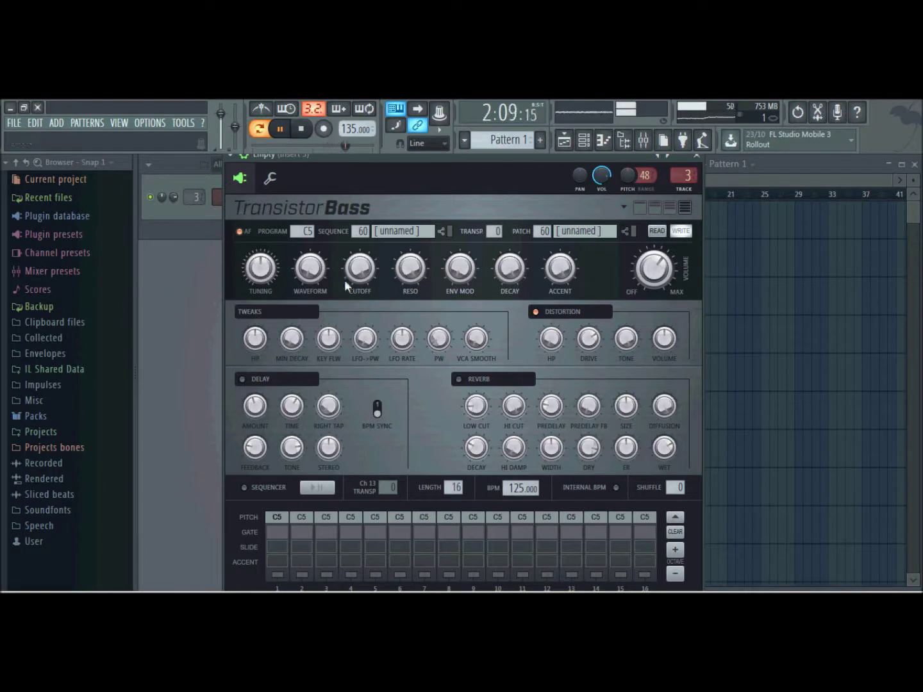
Set the filter cutoff to 53.1% and rework the envelope mod and decay amounts
left_click_drag(459, 268, 510, 282)
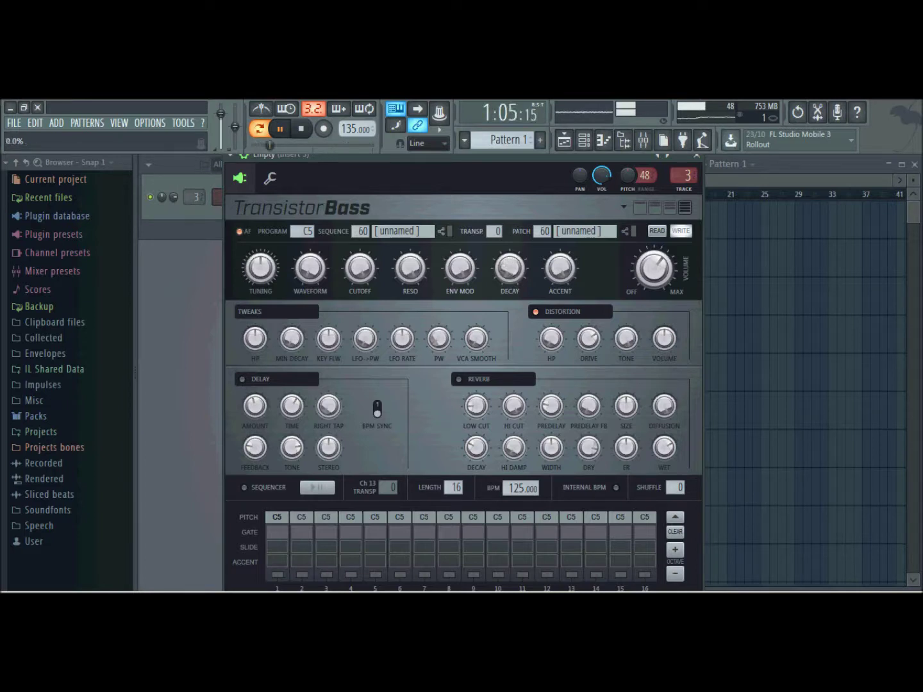
left_click_drag(362, 272, 363, 282)
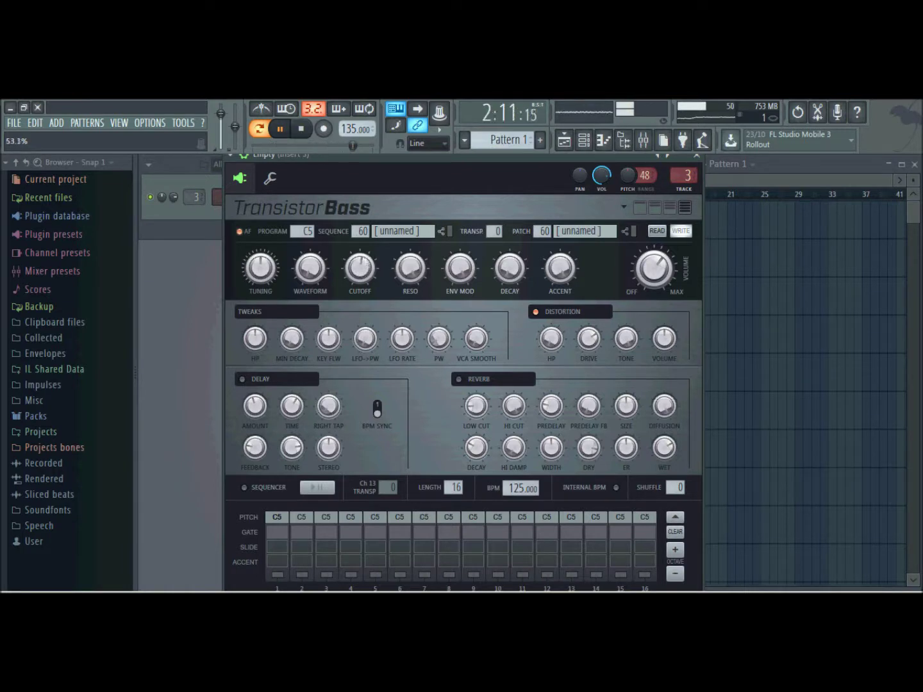
left_click_drag(460, 272, 460, 267)
left_click_drag(460, 266, 516, 266)
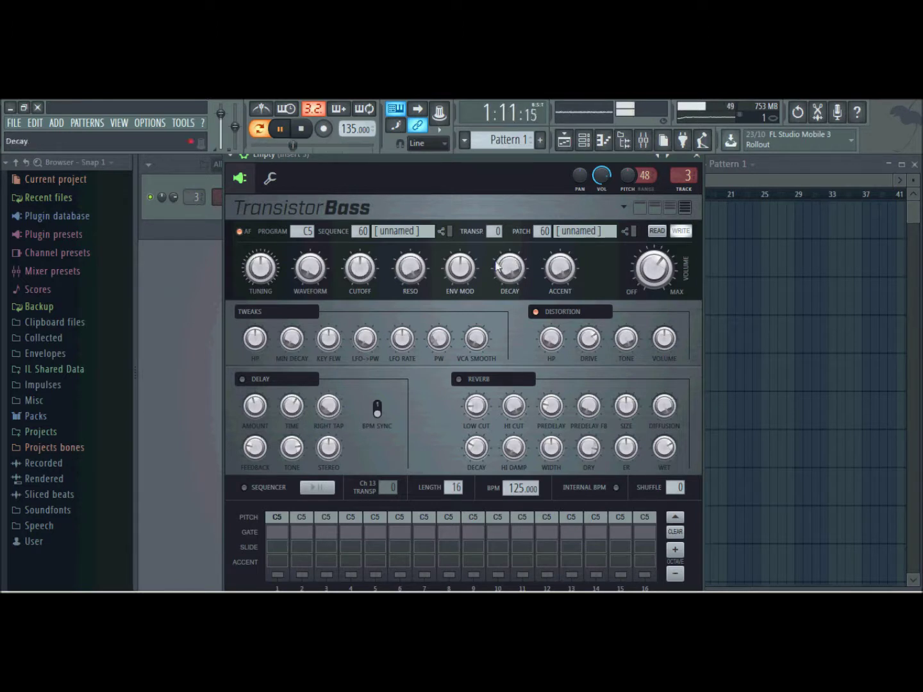
Switch to Pattern 3 and set the envelope mod to 0% with the waveform at 100% saw
scroll(505, 138, "down", 2)
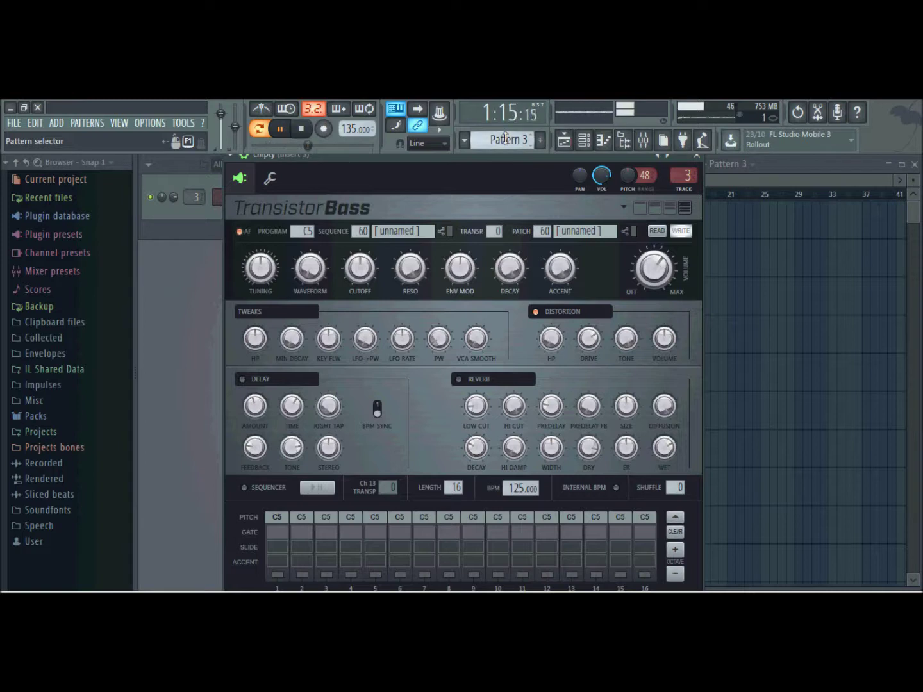
mouse_move(351, 285)
left_mouse_down()
mouse_move(350, 271)
mouse_move(351, 286)
left_mouse_up()
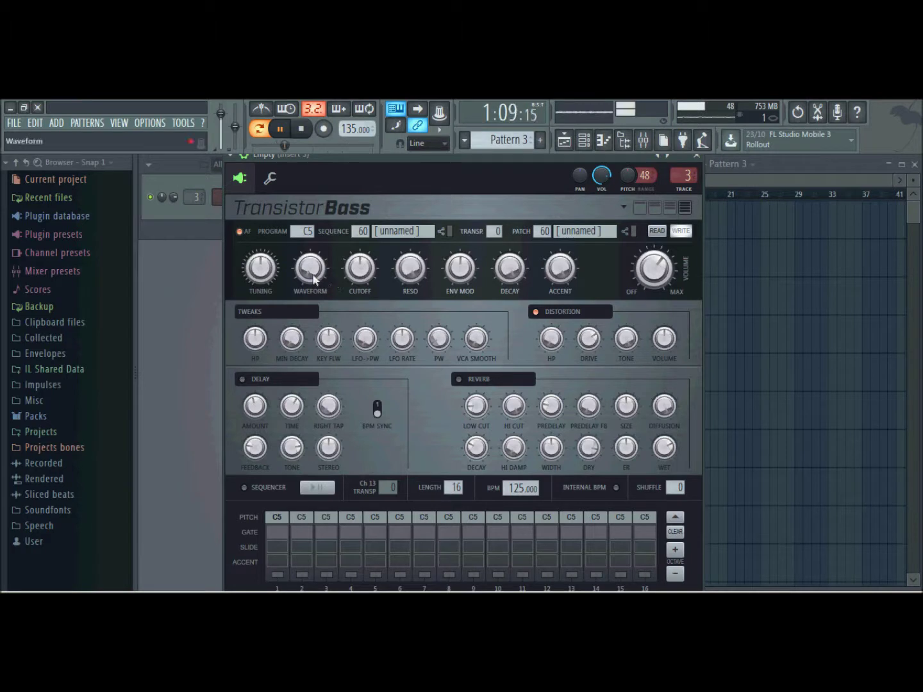
left_click_drag(459, 268, 460, 269)
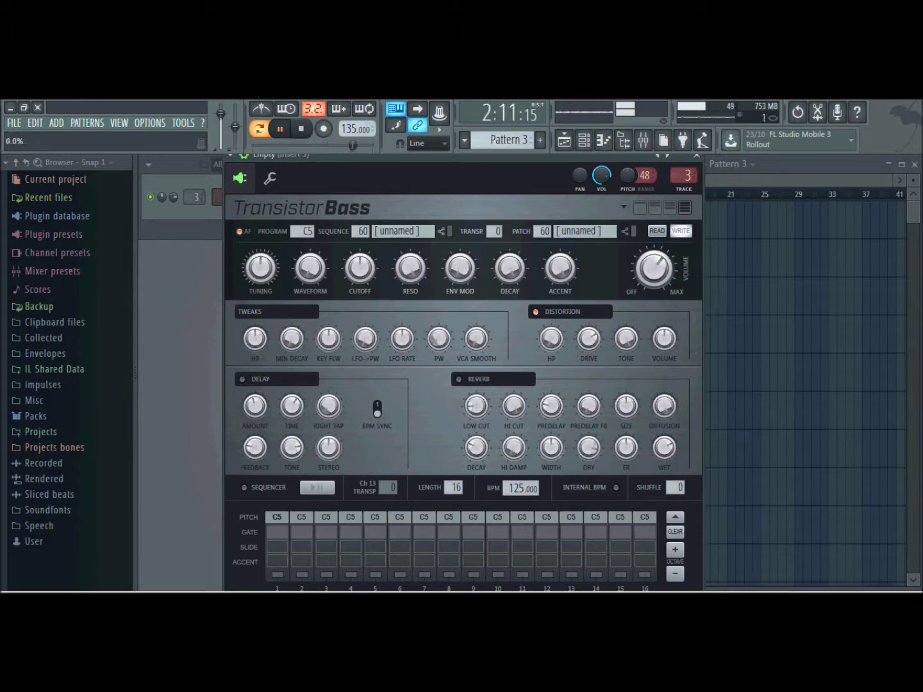
left_click_drag(310, 276, 310, 276)
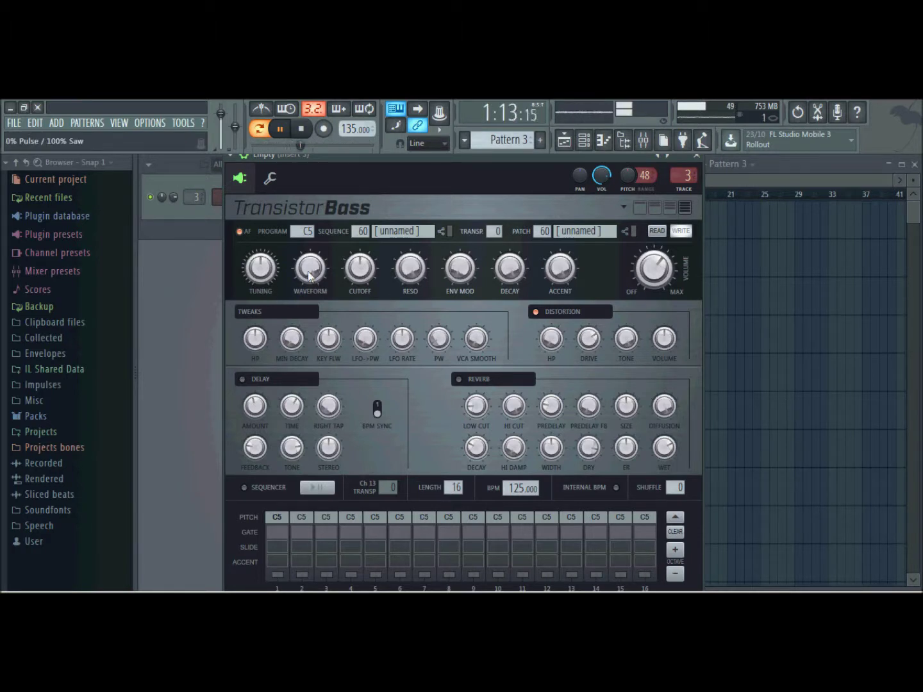
Raise the filter resonance and readjust the cutoff for Pattern 3
left_click_drag(410, 269, 410, 264)
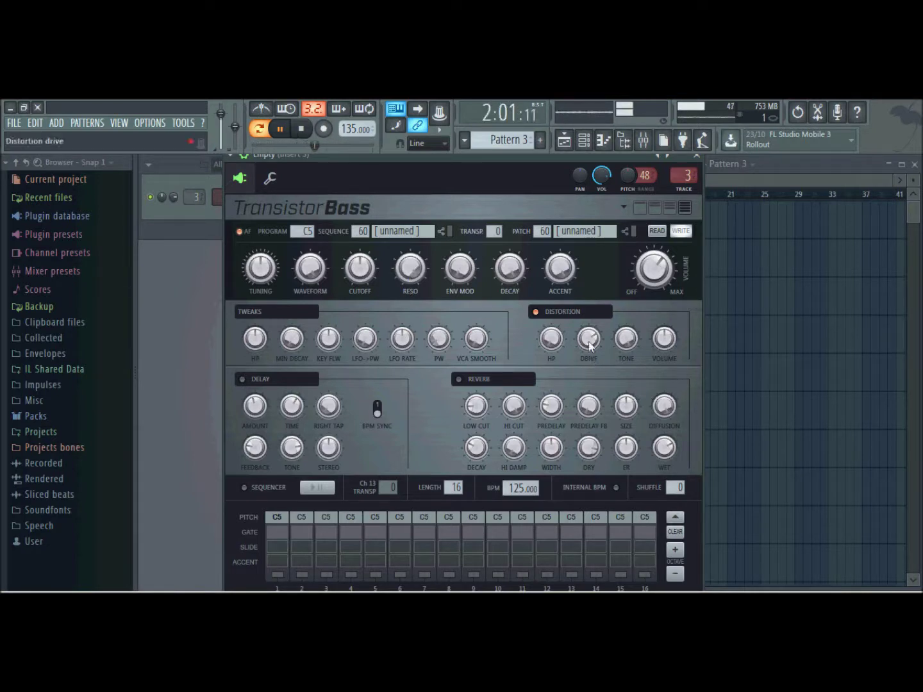
mouse_move(369, 269)
left_mouse_down()
mouse_move(369, 291)
mouse_move(368, 276)
left_mouse_up()
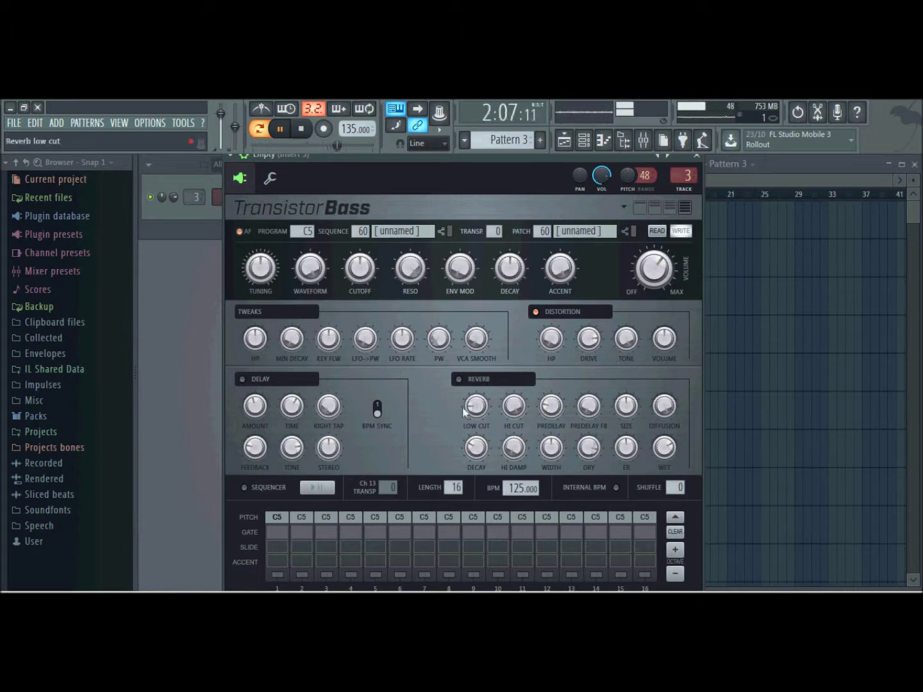
Enable the reverb and set the envelope mod to 30.4% while adjusting the cutoff
left_click(458, 379)
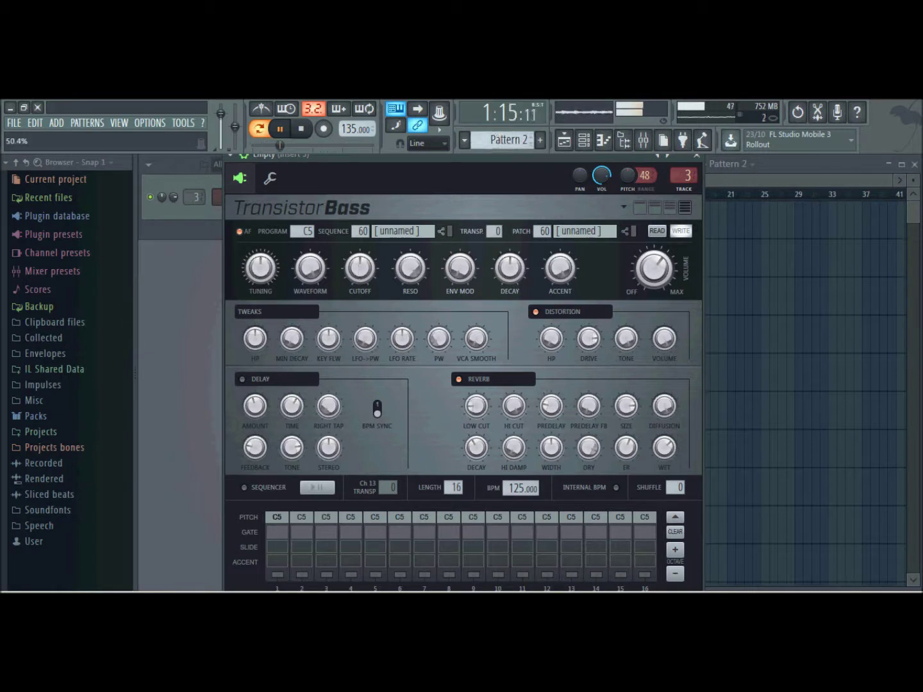
left_click_drag(360, 269, 360, 259)
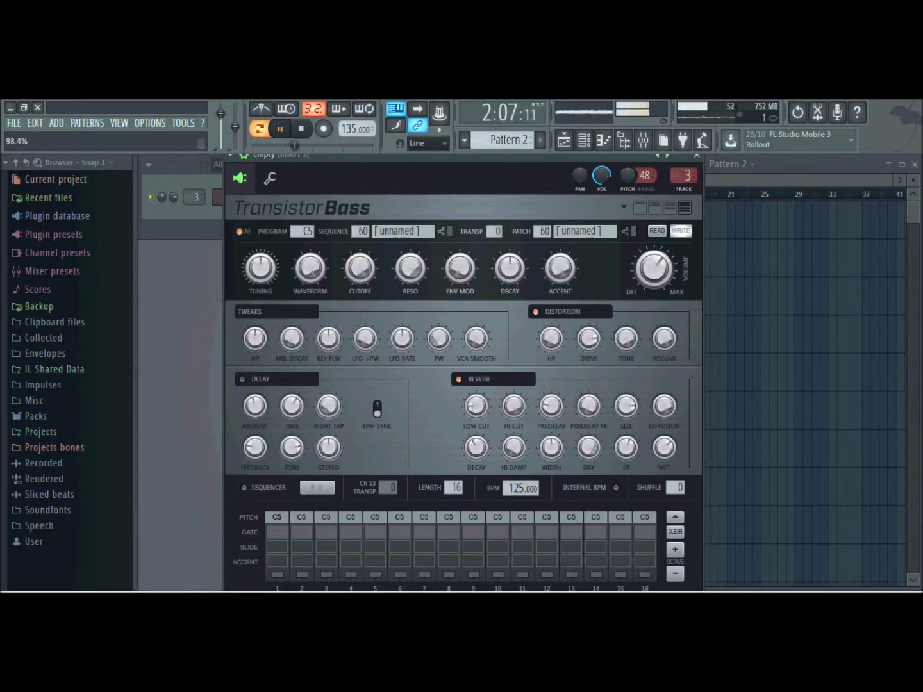
left_click_drag(454, 266, 455, 274)
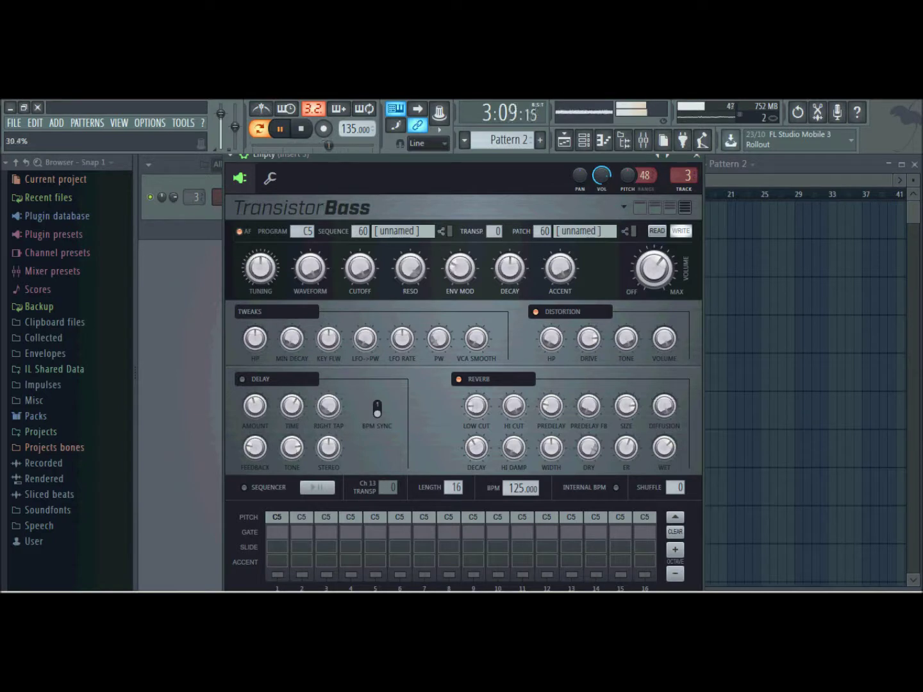
Set the filter cutoff to 50.1% and turn down the decay
left_click_drag(360, 269, 359, 261)
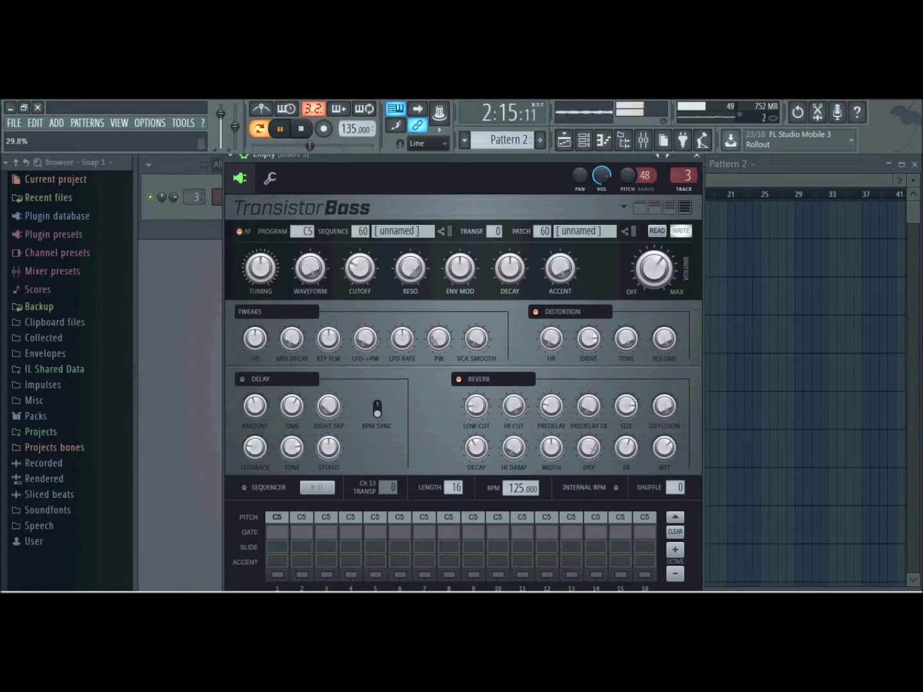
left_click_drag(360, 261, 360, 257)
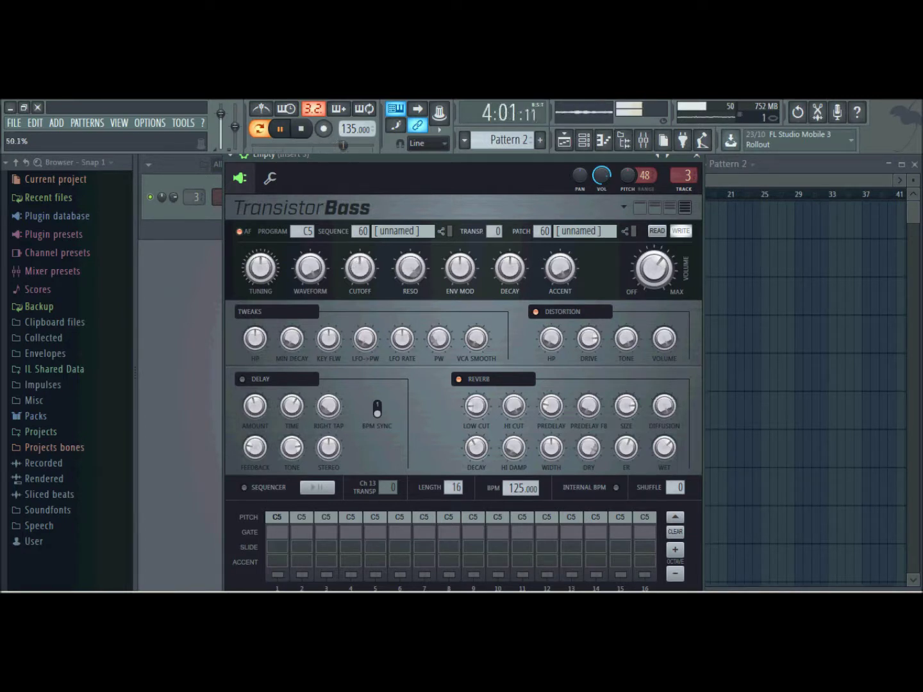
scroll(515, 278, "up", 3)
left_click_drag(513, 271, 513, 327)
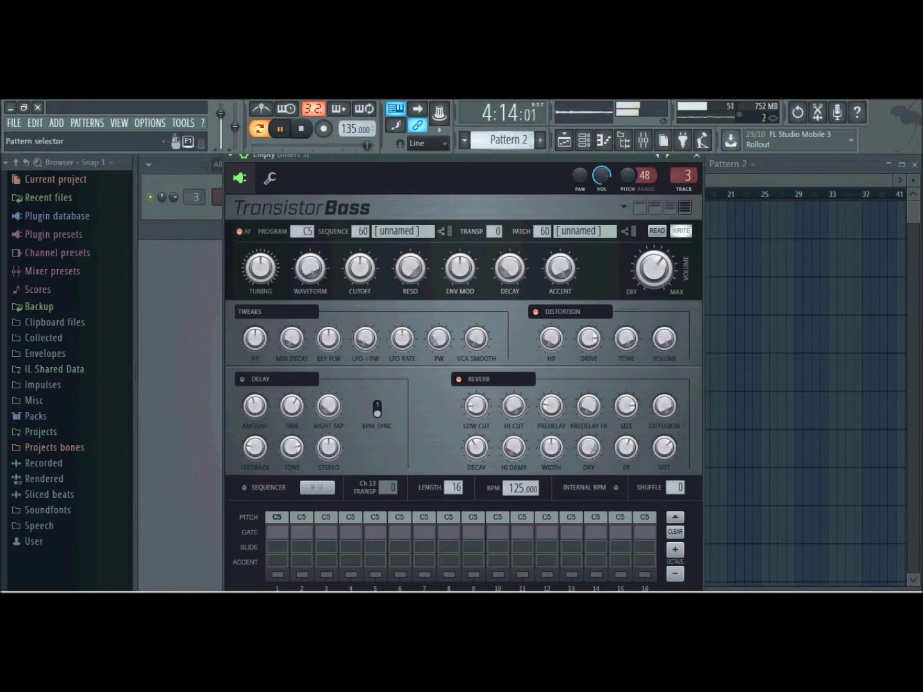
Switch to Pattern 4 and reshape the filter with a lower envelope mod, an adjusted decay and a 47.9% cutoff
scroll(506, 139, "down", 1)
scroll(504, 141, "down", 1)
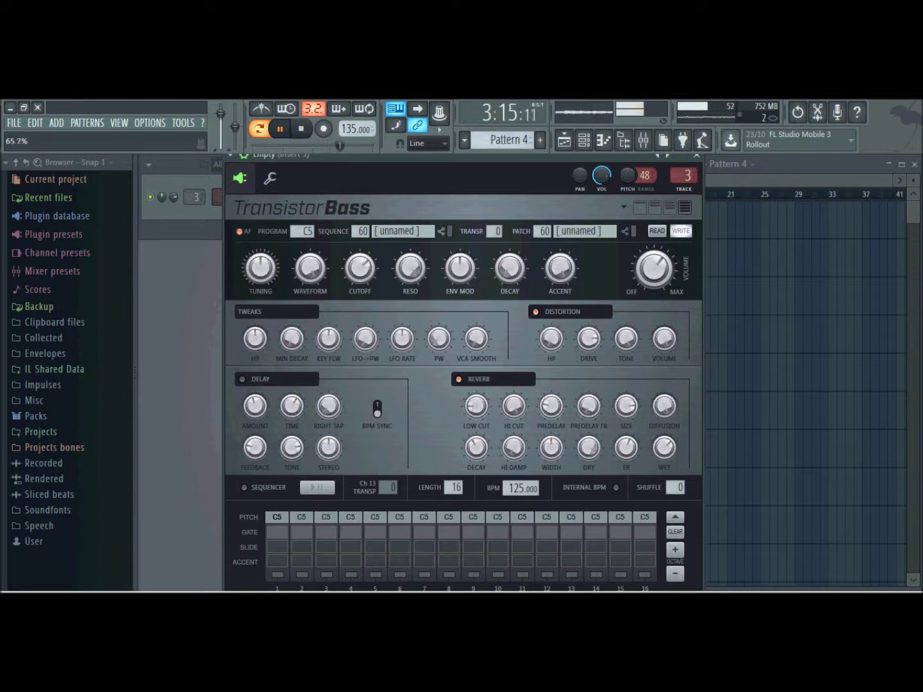
left_click_drag(361, 268, 377, 304)
mouse_move(460, 269)
left_mouse_down()
mouse_move(460, 284)
mouse_move(449, 272)
left_mouse_up()
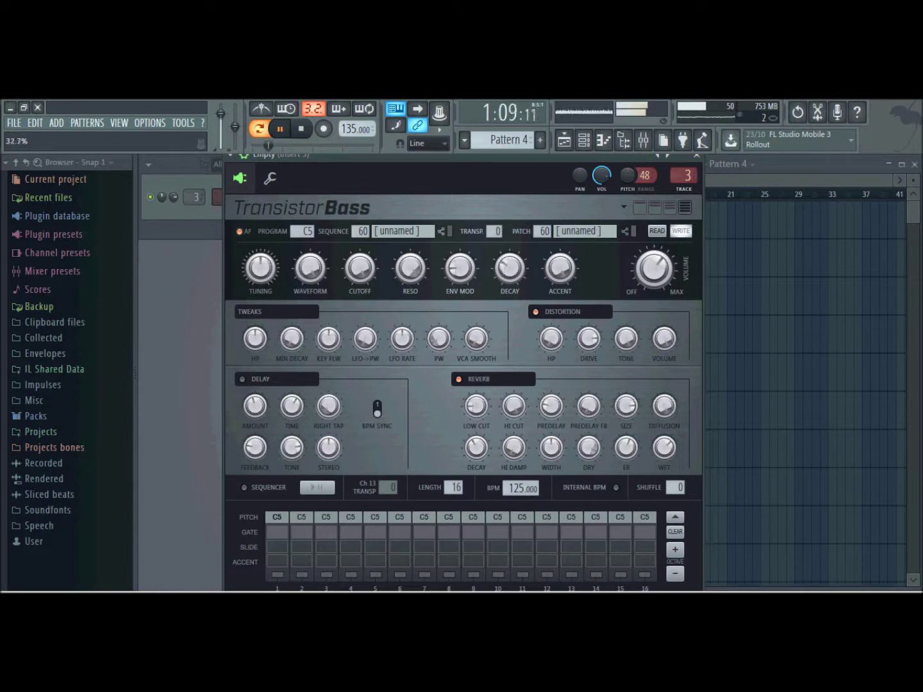
left_click_drag(510, 268, 510, 257)
left_click_drag(360, 268, 360, 276)
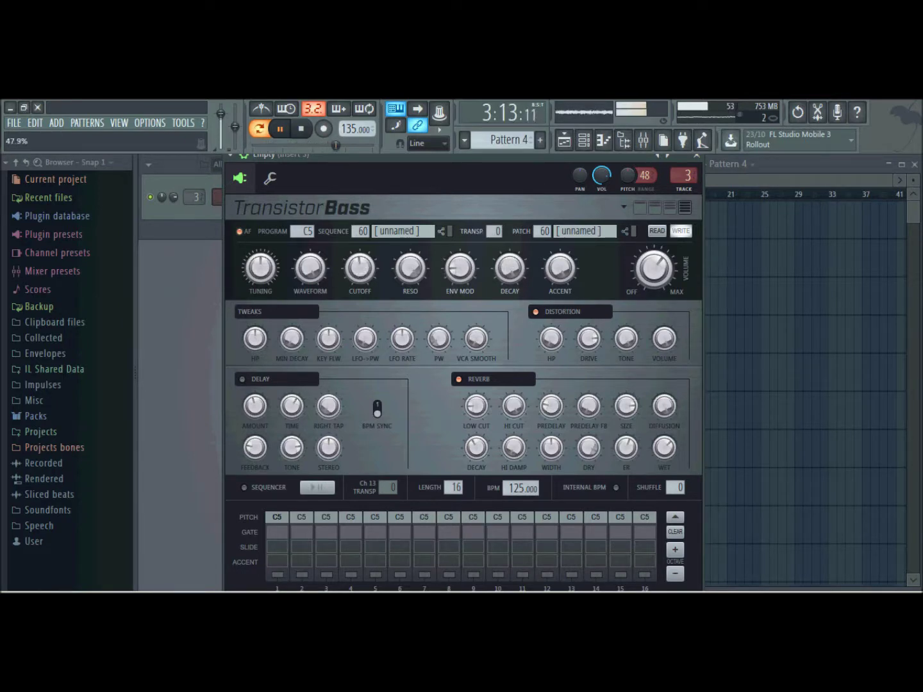
Lower the distortion tone and fine-tune the filter cutoff
left_click_drag(621, 342, 622, 350)
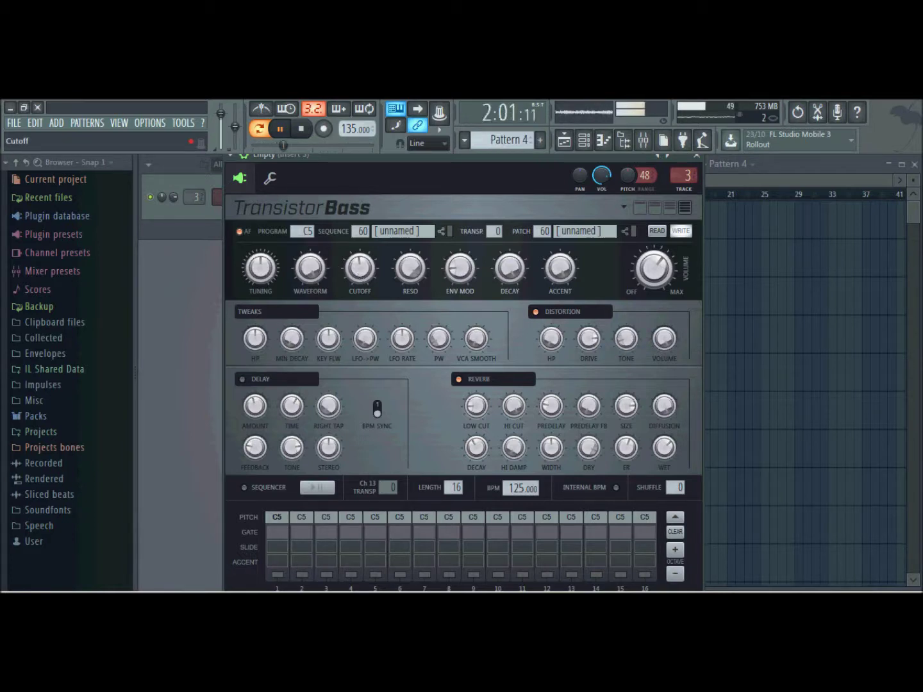
left_click_drag(359, 269, 360, 272)
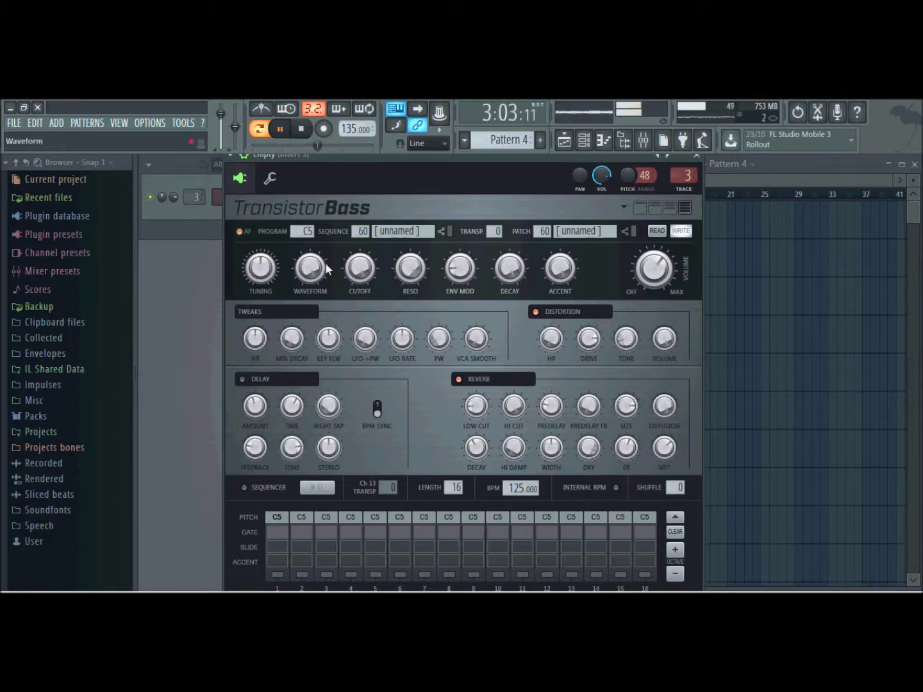
left_click_drag(360, 268, 360, 260)
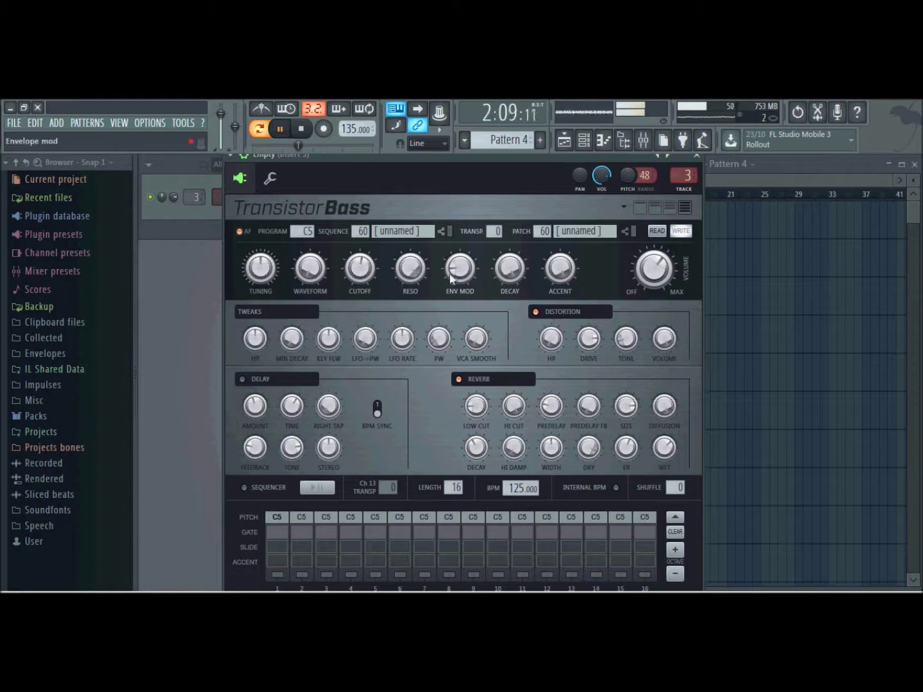
Adjust the oscillator waveform blend and the distortion drive and tone
left_click_drag(310, 273, 309, 255)
left_click(583, 333)
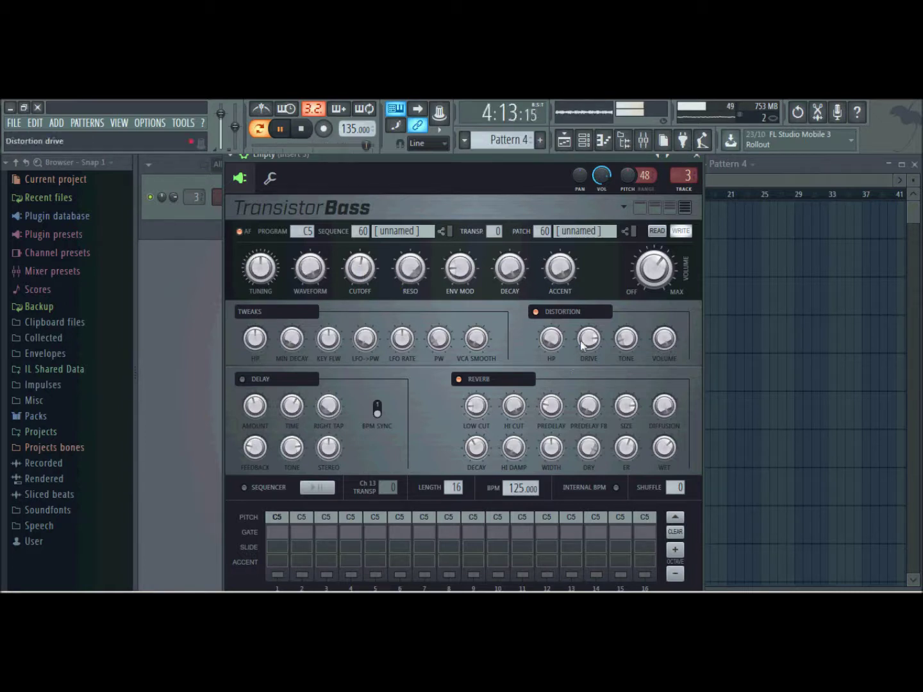
left_click(626, 340)
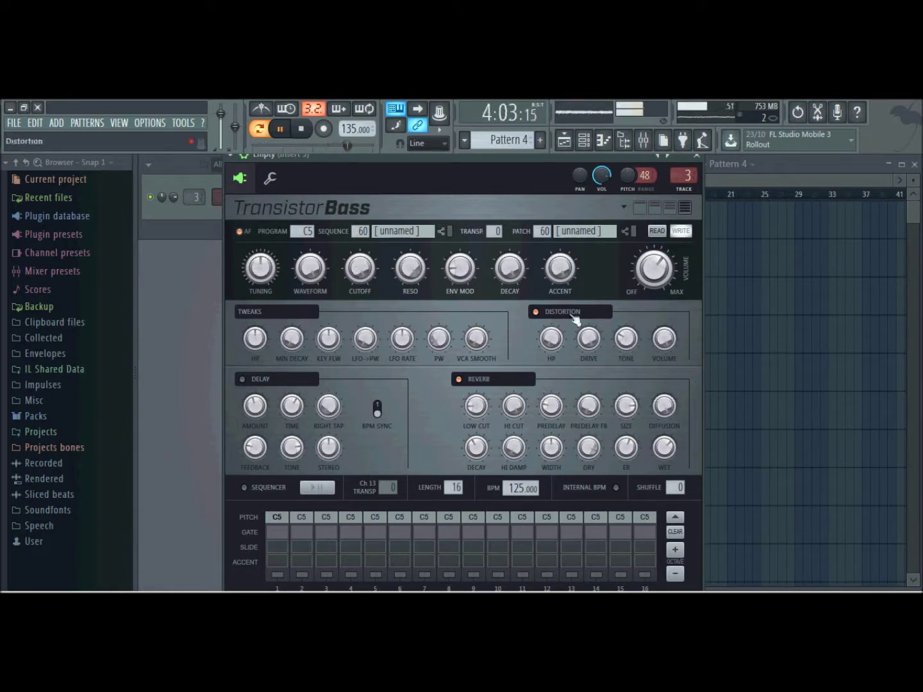
Switch to Pattern 5 and set the channel's arpeggiator direction to down with a range of 2
key("KP_Add")
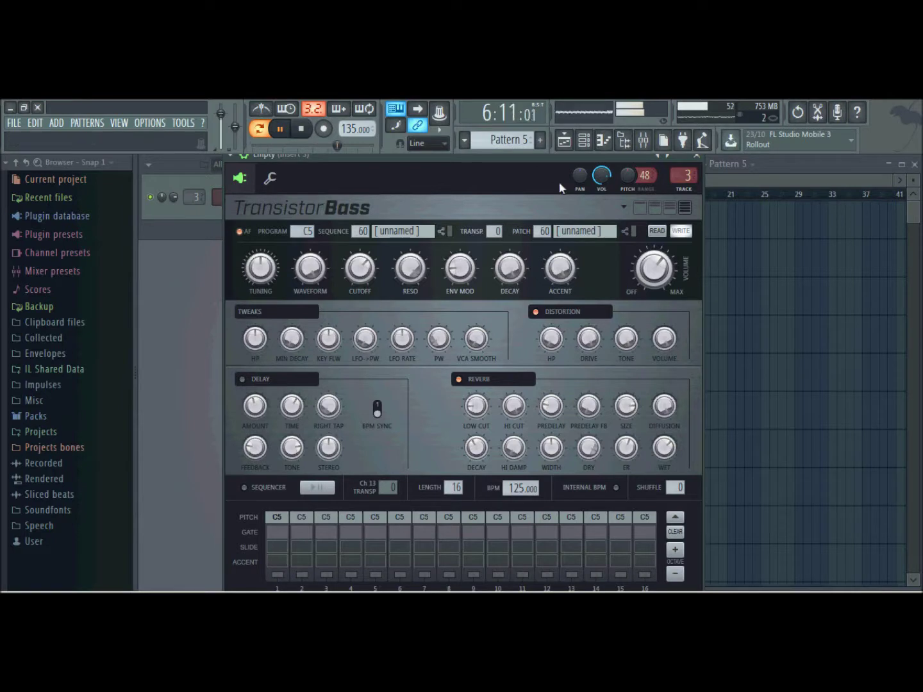
left_click(269, 178)
left_click(313, 280)
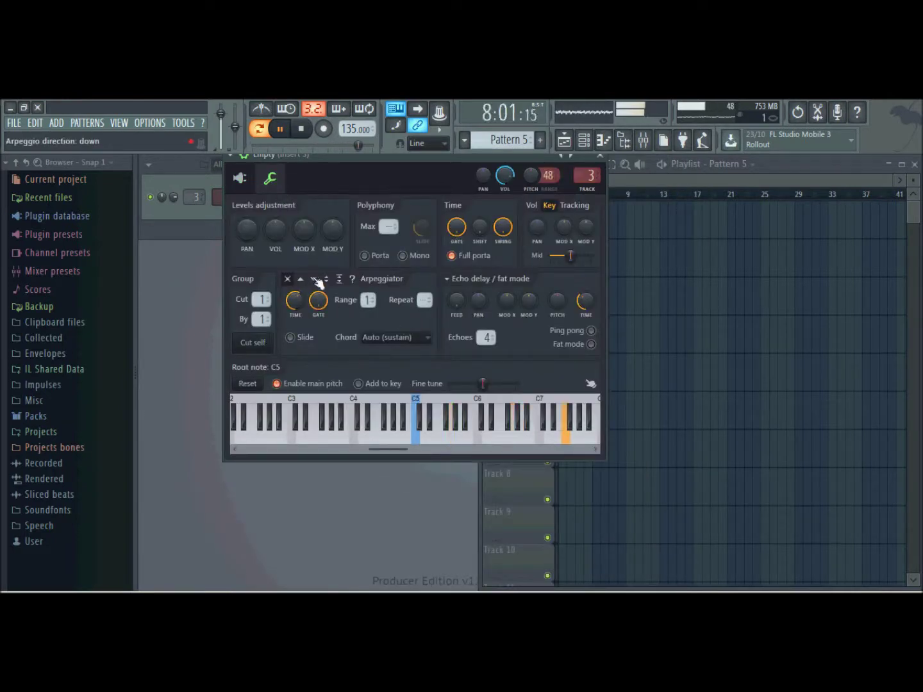
scroll(367, 300, "up", 1)
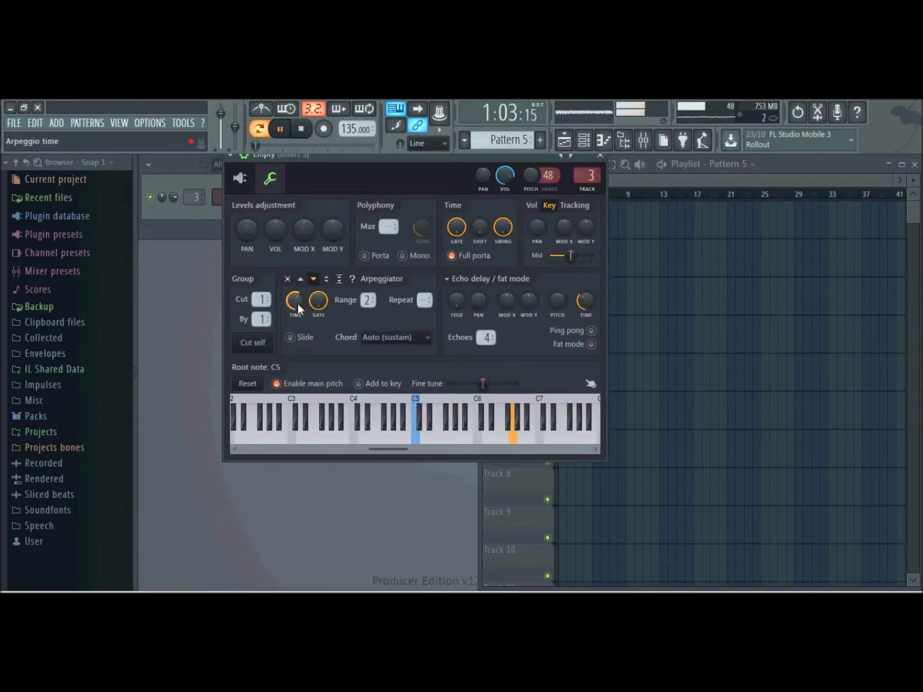
Return to the synth's controls, adjust the filter cutoff and set the decay to 46.9%
left_click(239, 178)
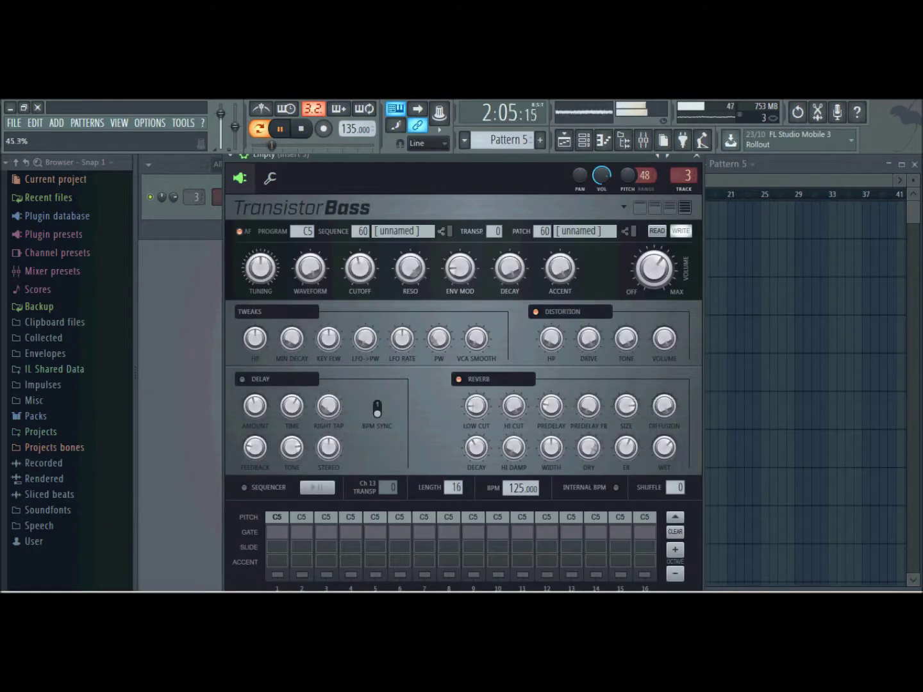
left_click_drag(359, 268, 360, 280)
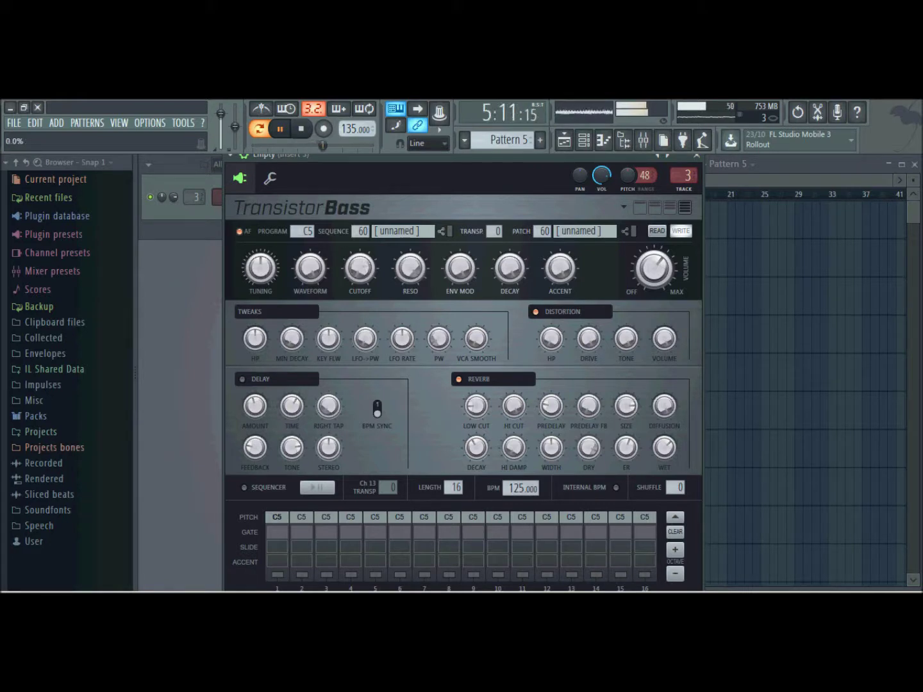
left_click_drag(504, 278, 507, 273)
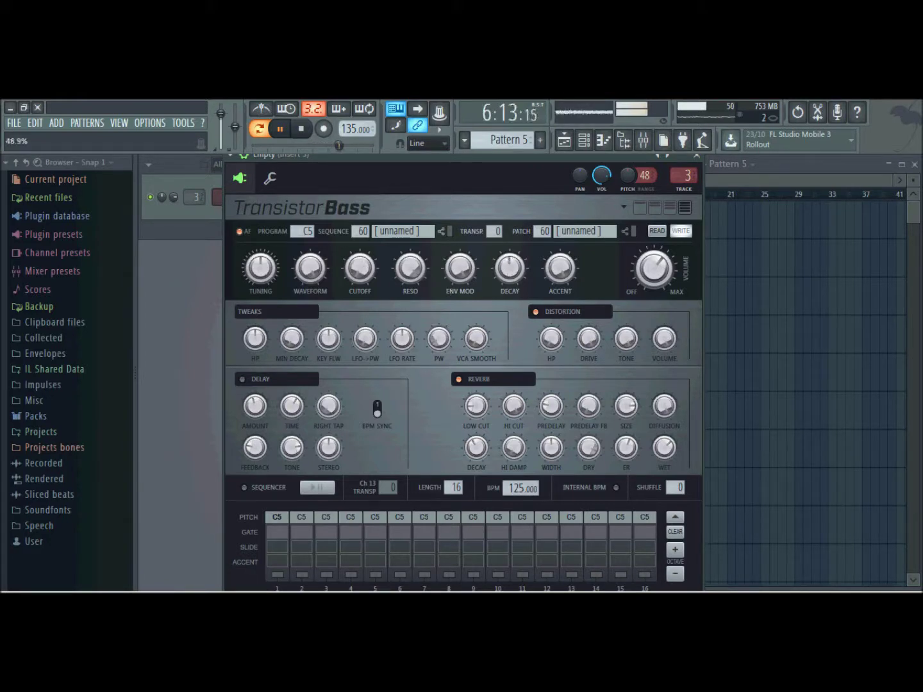
Raise the envelope mod and switch to Pattern 6
left_click(462, 268)
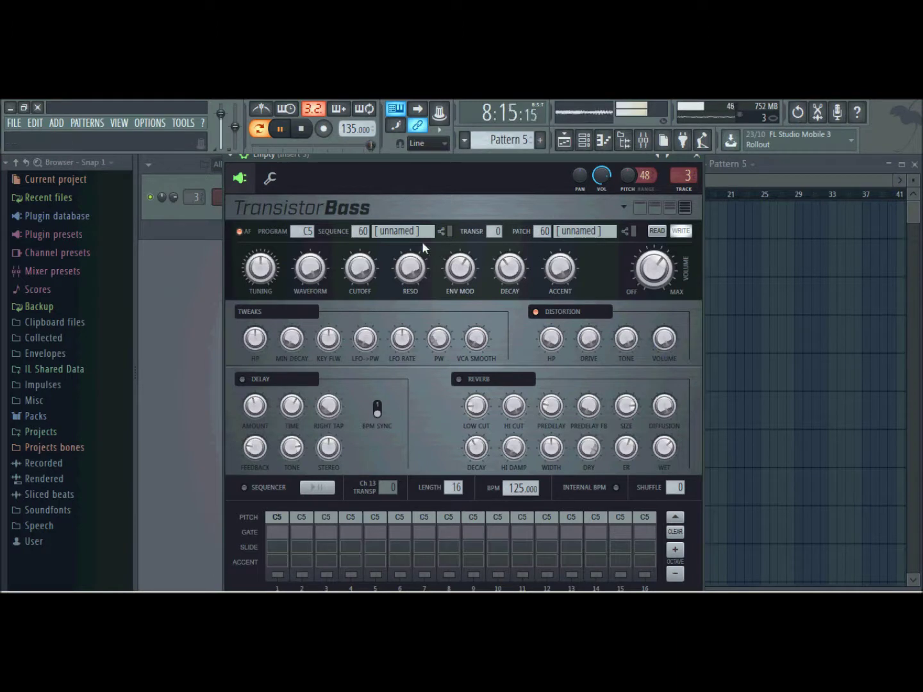
scroll(505, 135, "down", 1)
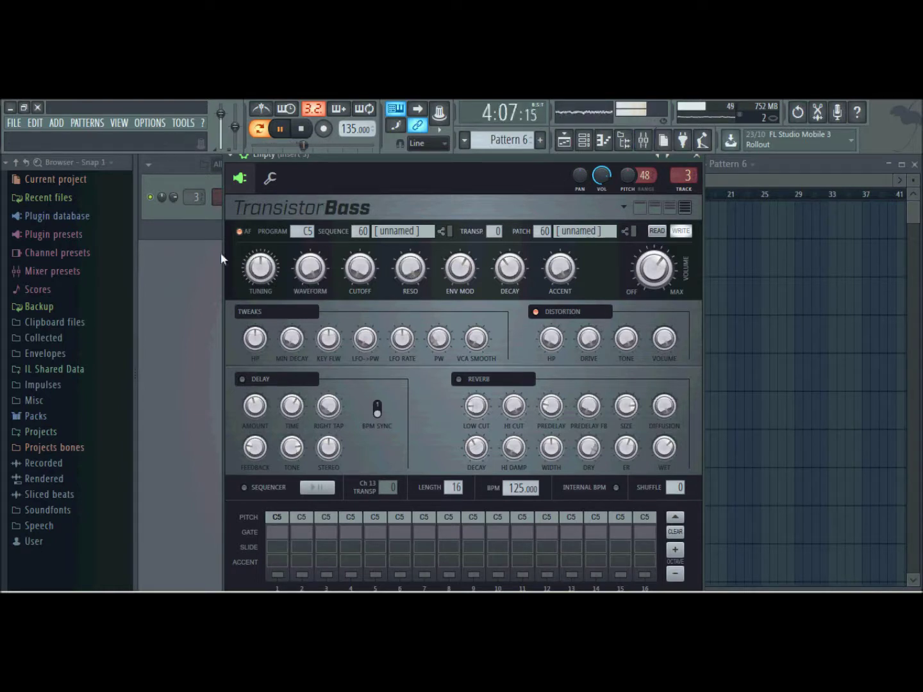
Turn up the NoAmp effect's mix level on mixer Insert 3, then close the mixer and the NoAmp window
left_click(644, 141)
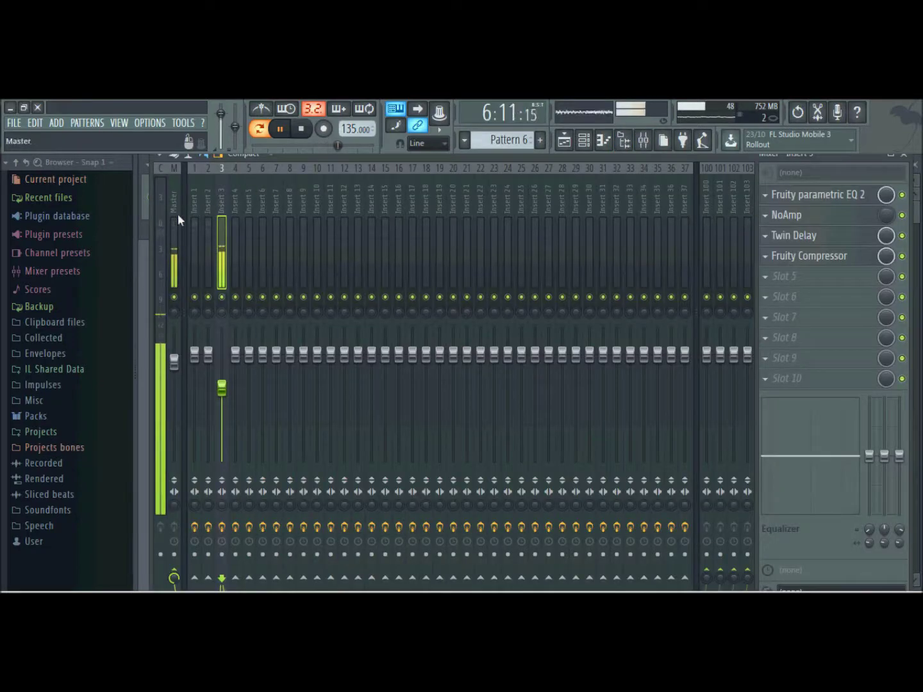
left_click(879, 218)
left_click(884, 215)
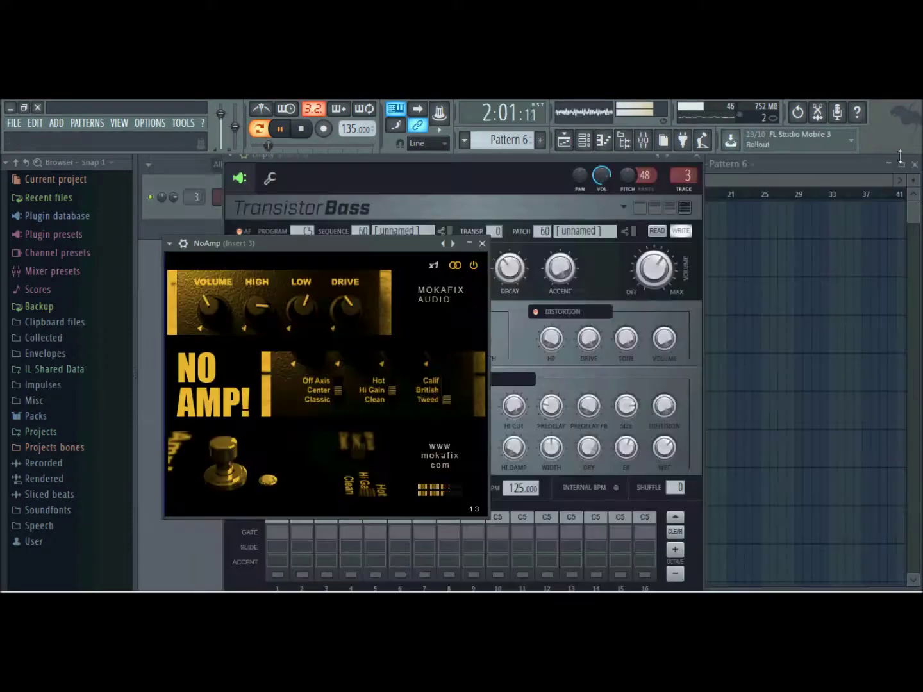
left_click(904, 155)
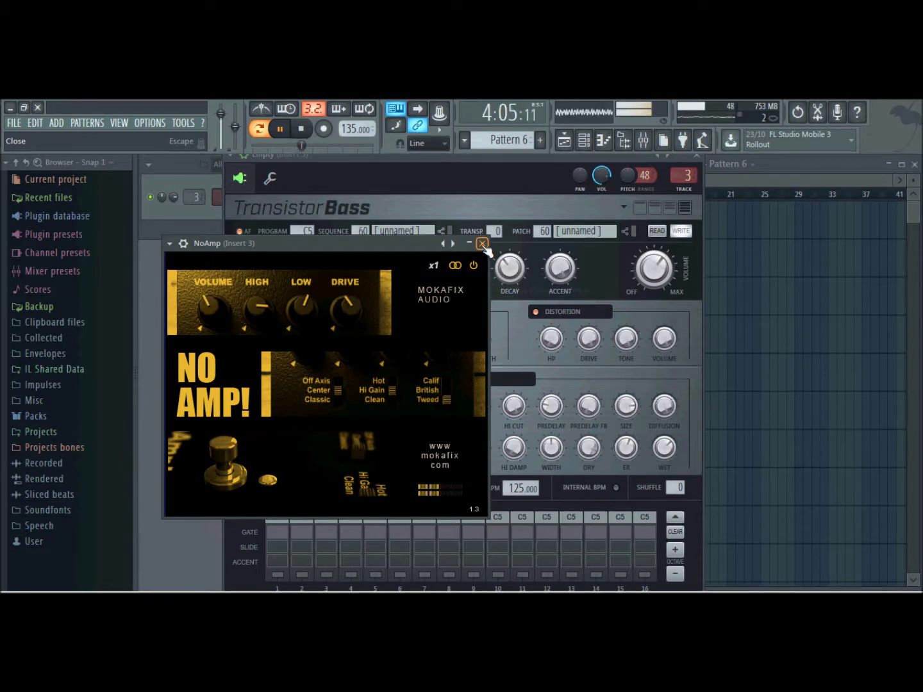
left_click(481, 244)
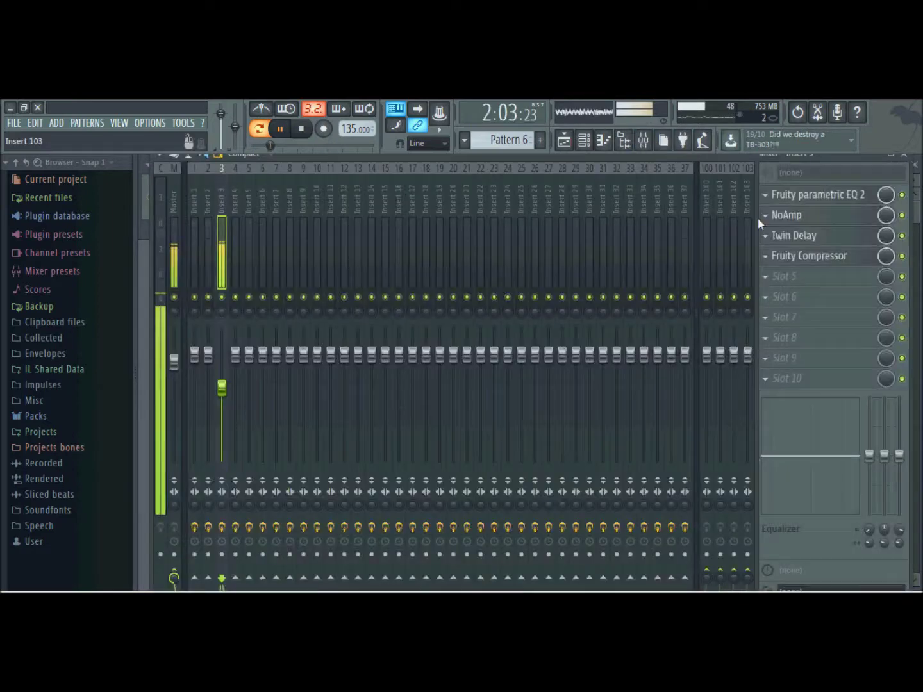
Raise the dry level of the Twin Delay effect on mixer Insert 3 and close its window
left_click(643, 140)
left_click(790, 238)
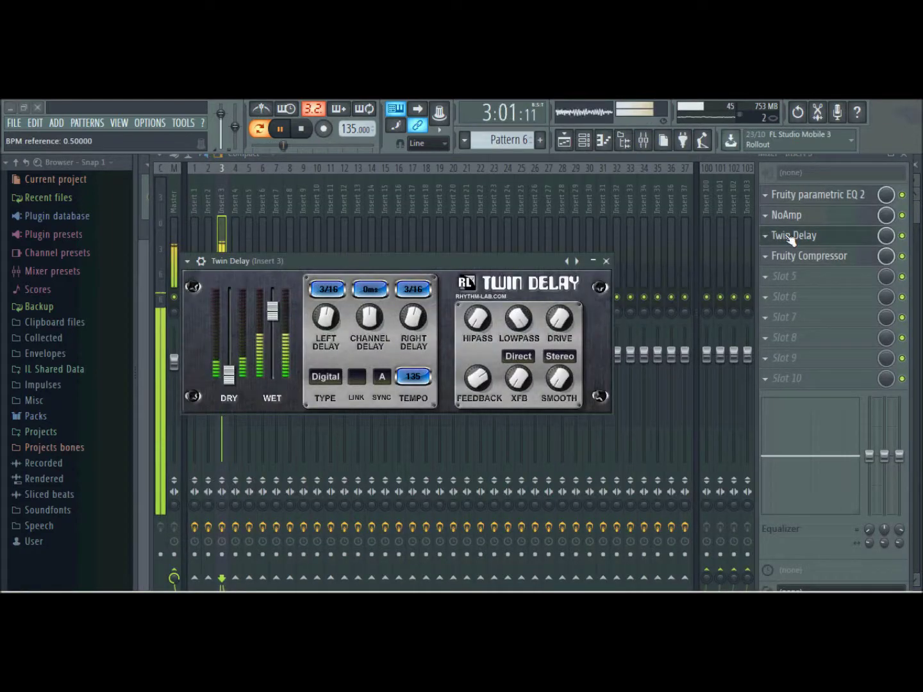
left_click_drag(233, 387, 235, 338)
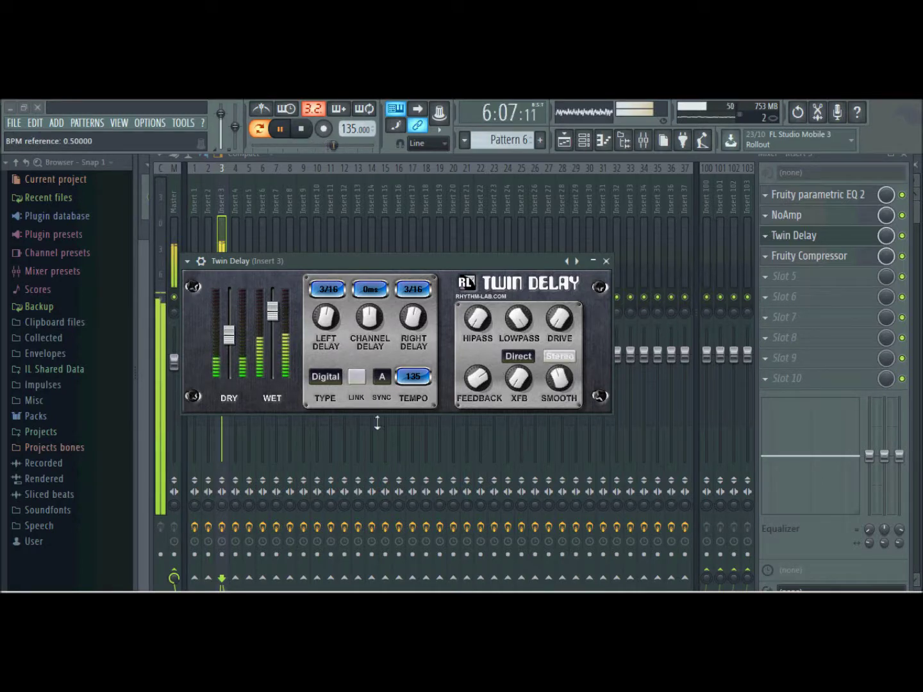
left_click(606, 261)
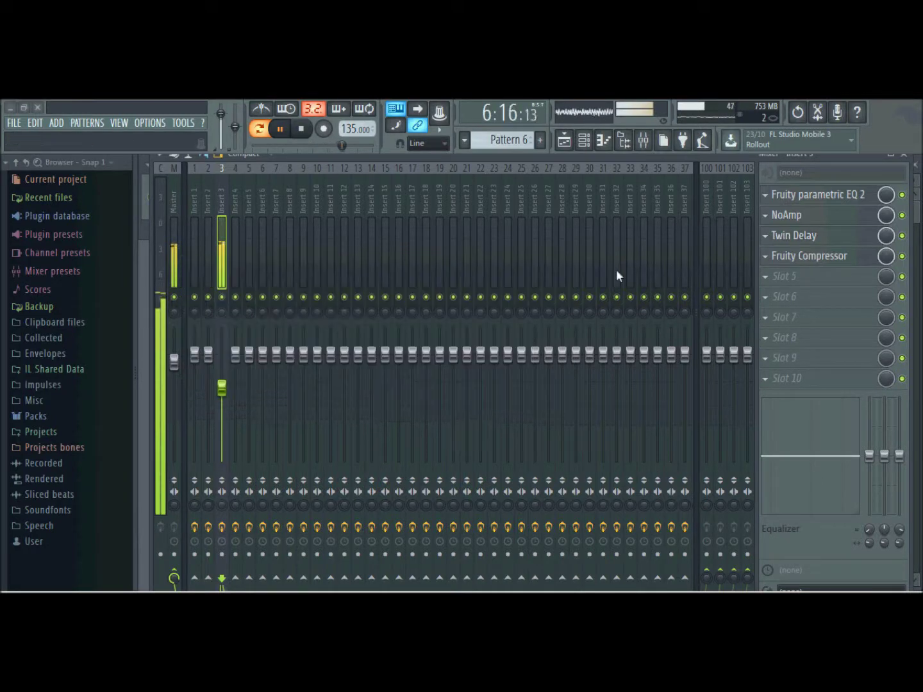
Open the NoAmp effect from Insert 3, close the mixer, and arrange the NoAmp and Transistor Bass windows side by side
left_click(856, 211)
left_click(903, 158)
left_click_drag(375, 244, 790, 243)
left_click_drag(567, 161, 478, 154)
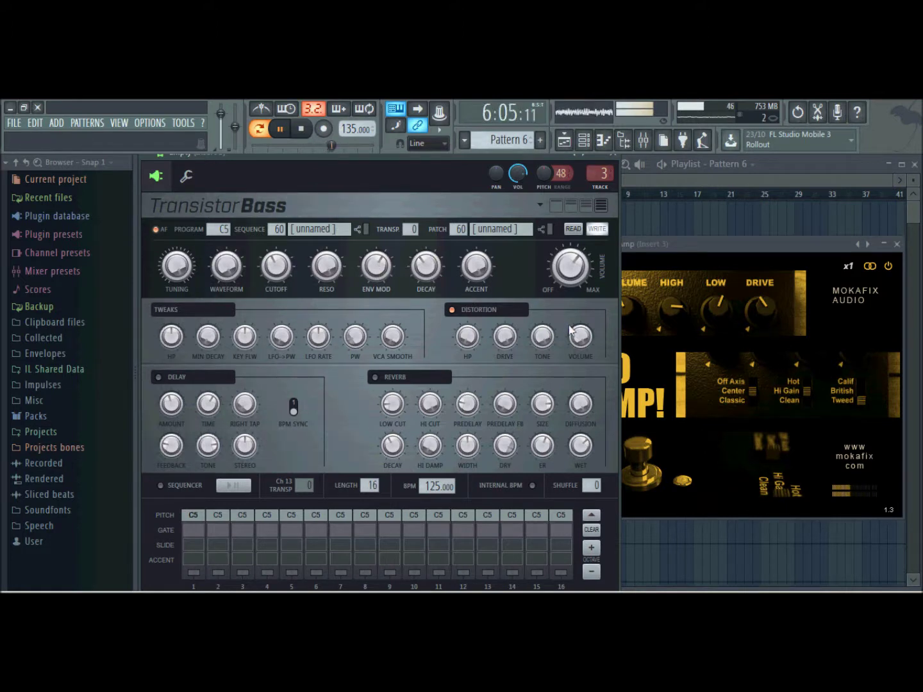
Turn off the synth's built-in distortion and adjust the filter cutoff and envelope mod
left_click(457, 316)
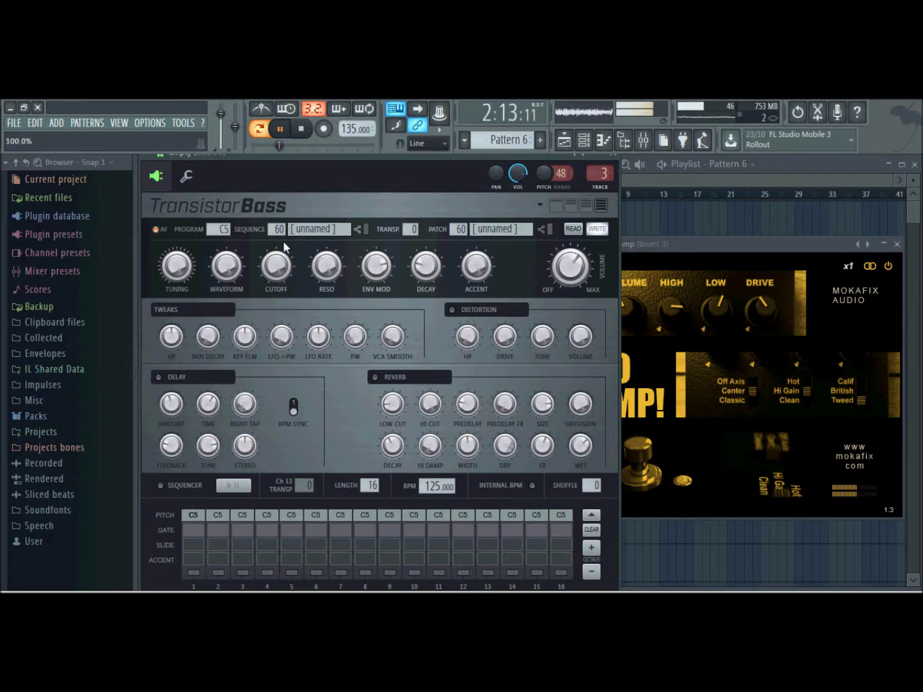
left_click_drag(262, 269, 262, 259)
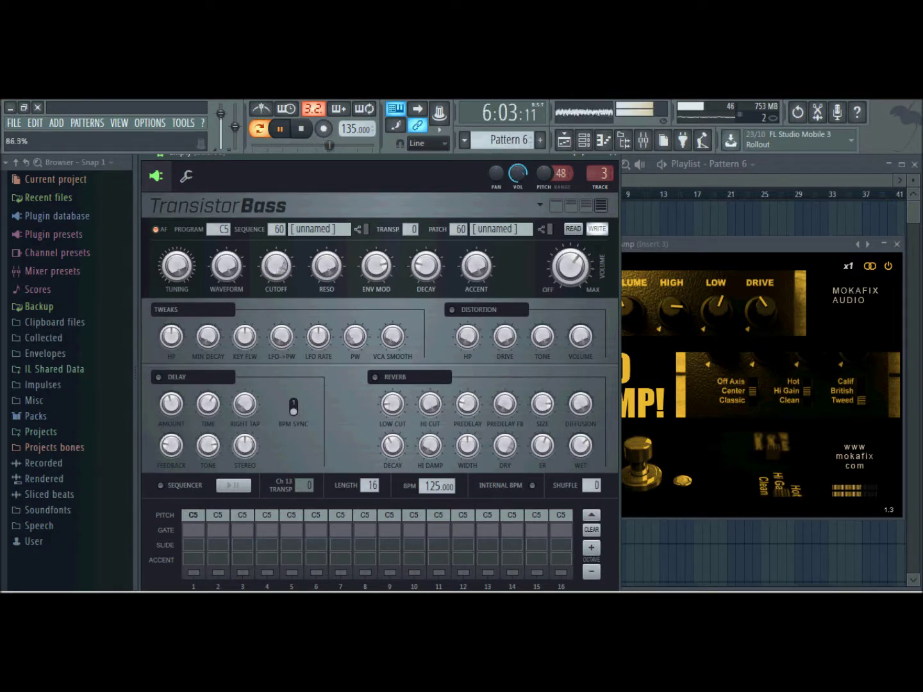
left_click_drag(277, 269, 276, 257)
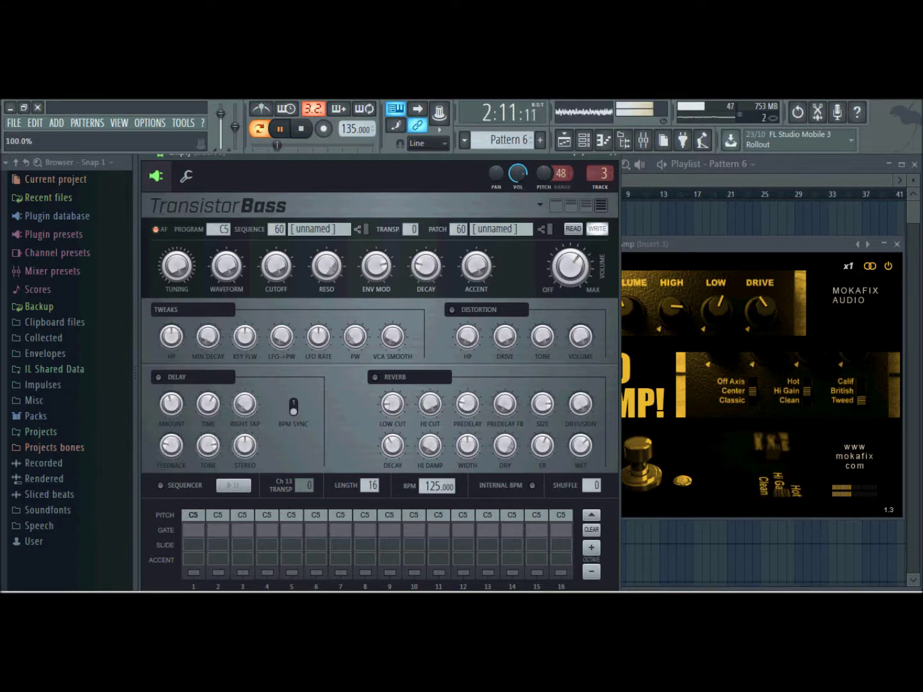
left_click_drag(387, 258, 388, 259)
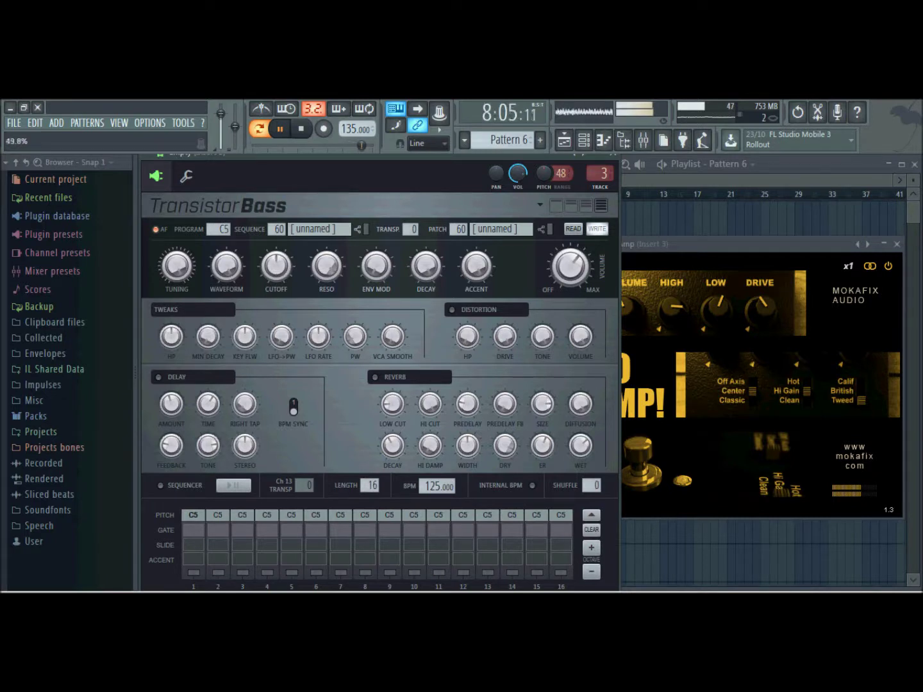
left_click_drag(387, 259, 388, 264)
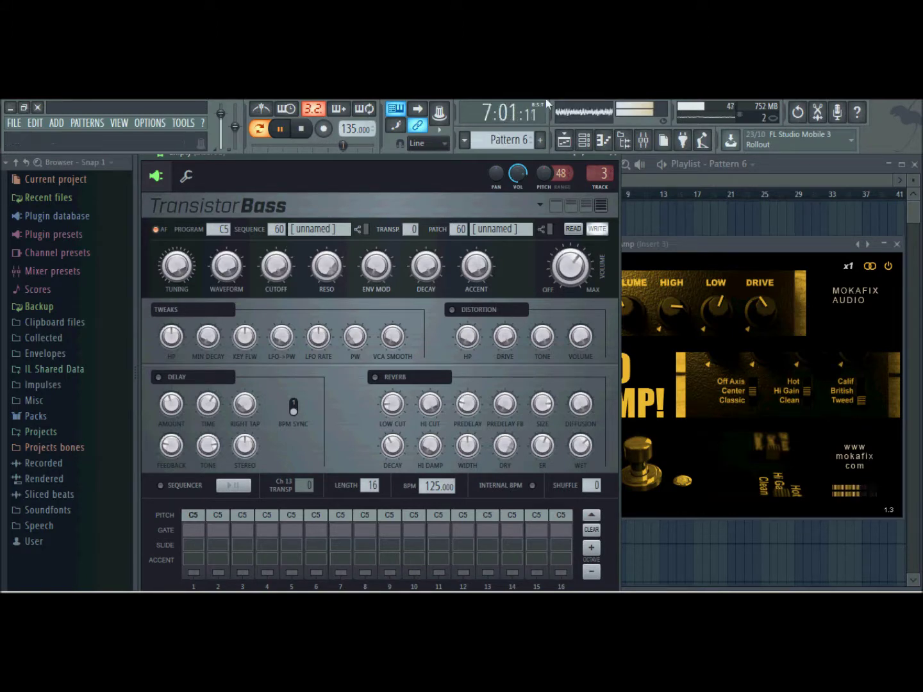
Switch to Pattern 7 and sweep the synth's filter cutoff up and down
left_click(185, 175)
left_click(156, 176)
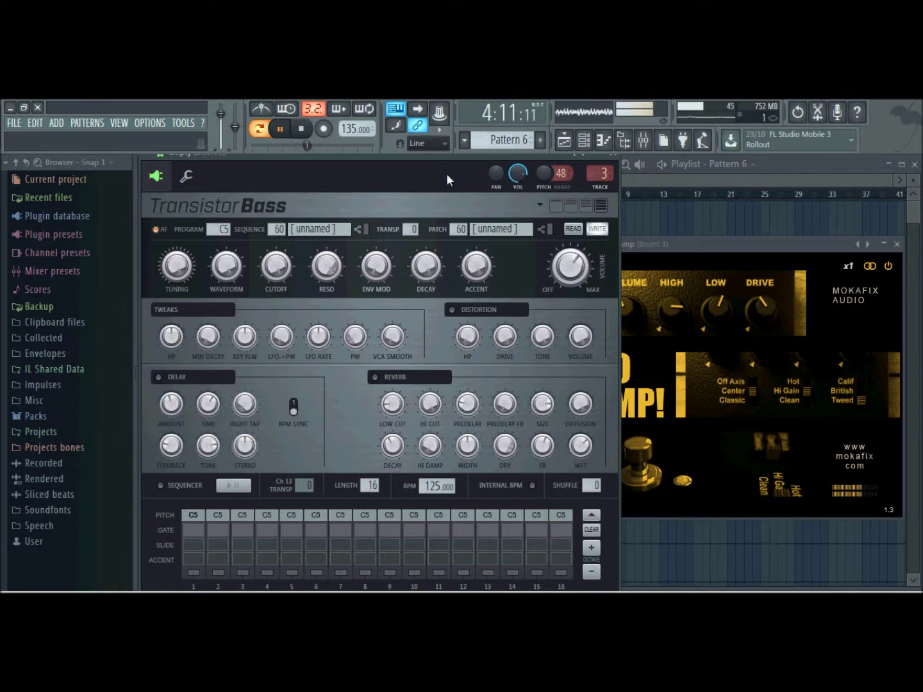
scroll(477, 140, "down", 1)
left_click_drag(277, 268, 277, 258)
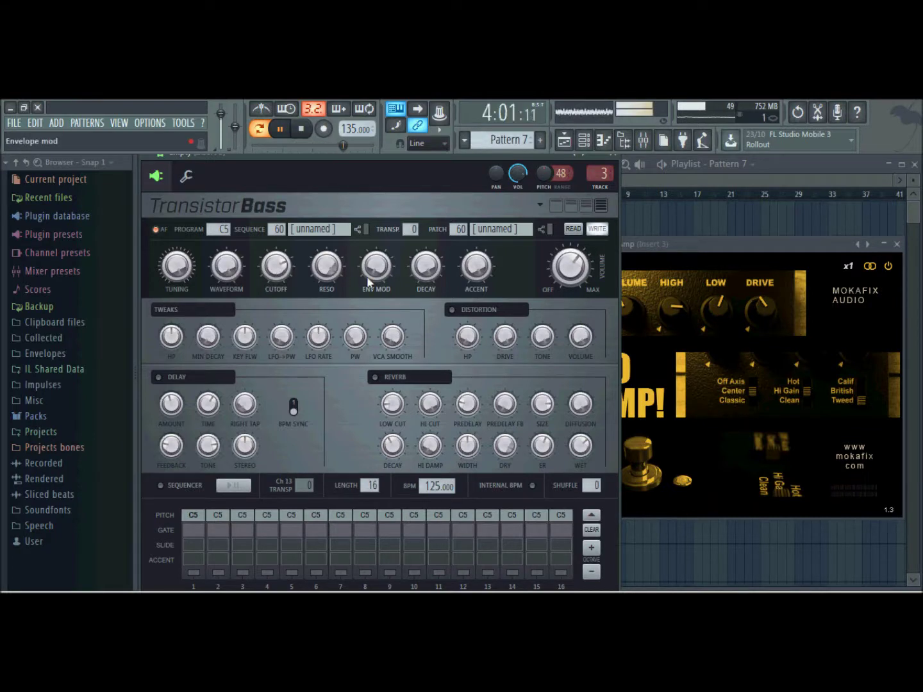
left_click_drag(286, 277, 287, 286)
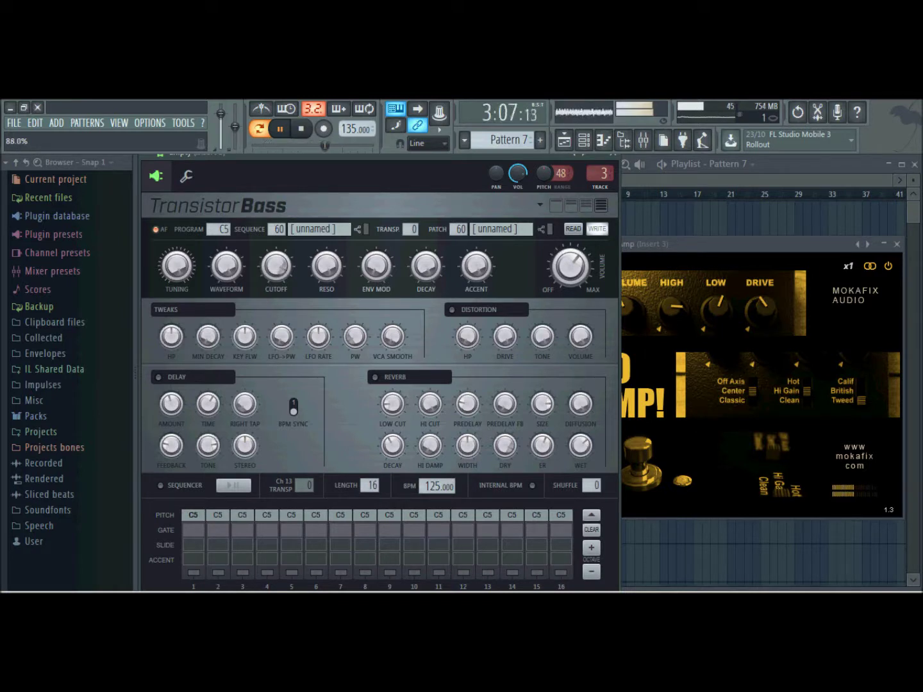
left_click_drag(286, 287, 287, 290)
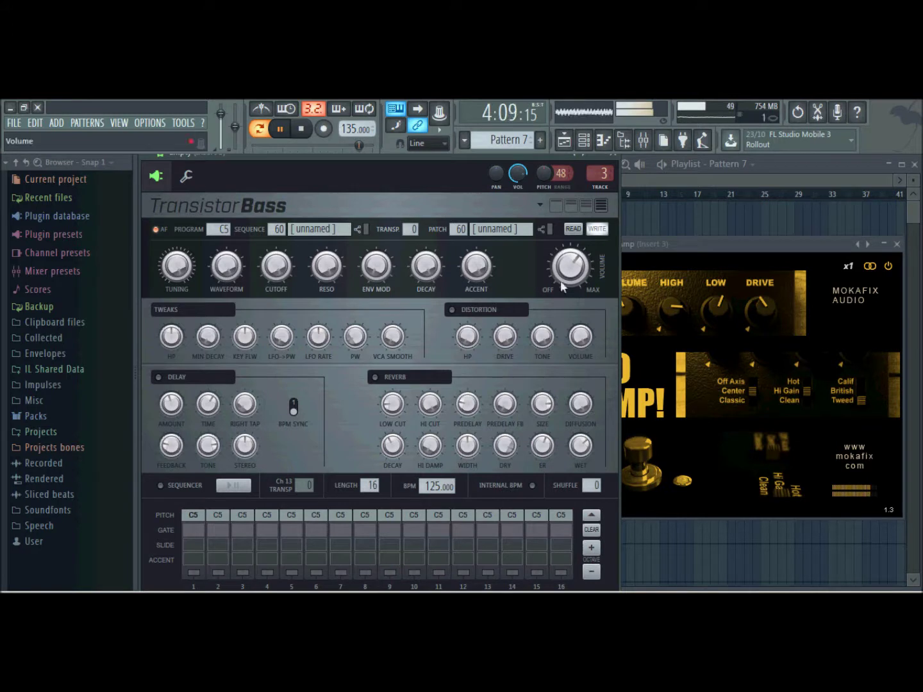
Adjust the synth's decay, envelope mod and resonance for Pattern 7
left_click_drag(424, 270, 423, 268)
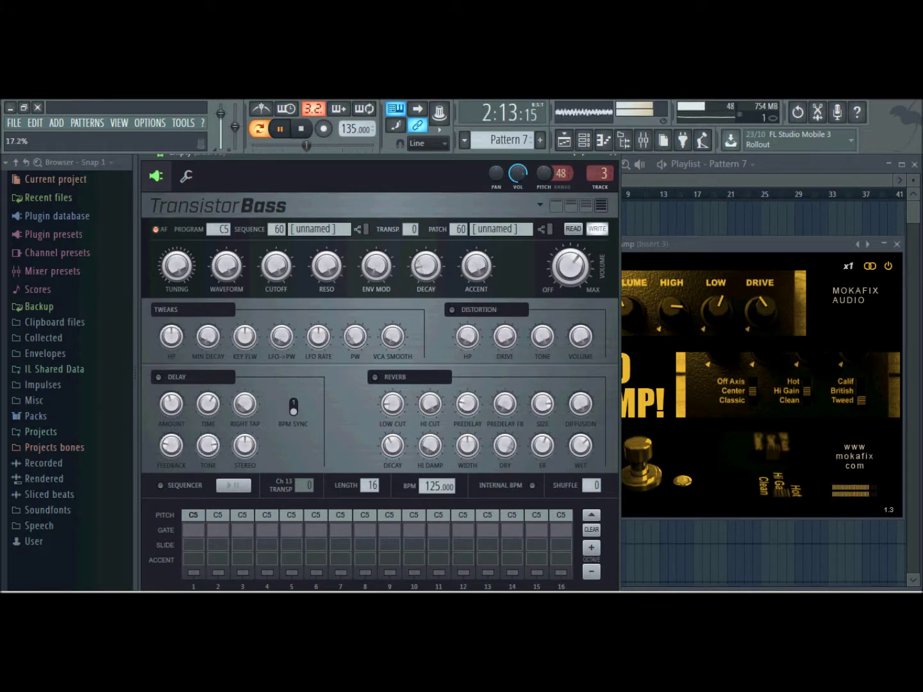
left_click_drag(377, 266, 377, 245)
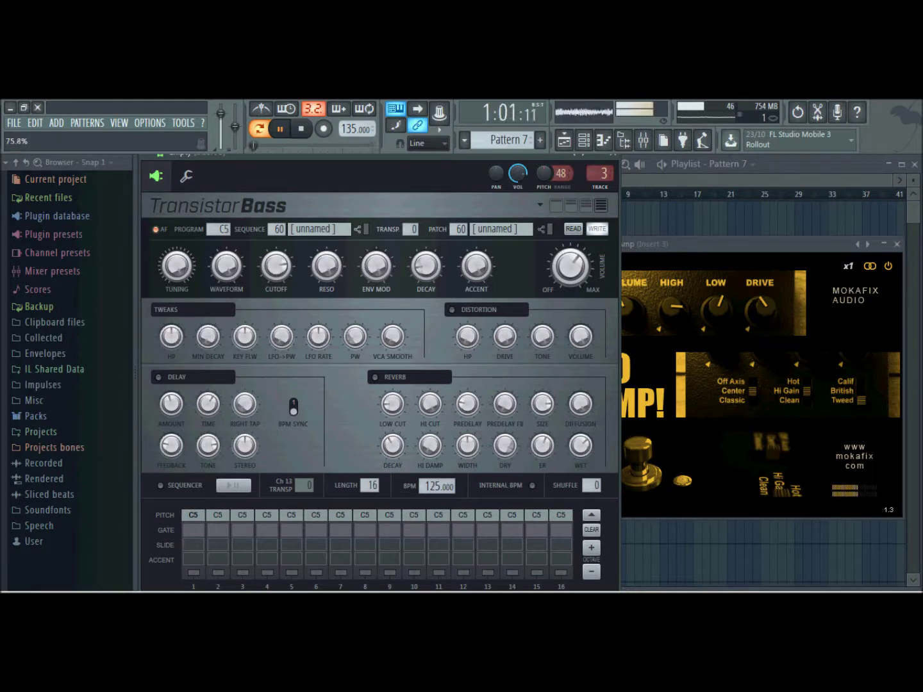
left_click_drag(417, 260, 417, 262)
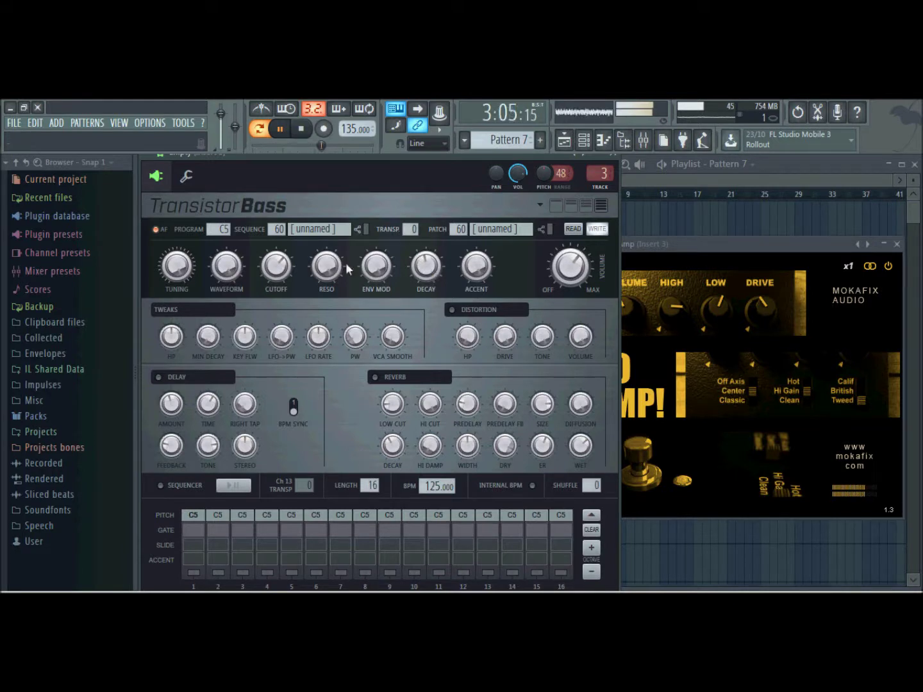
left_click_drag(322, 273, 322, 254)
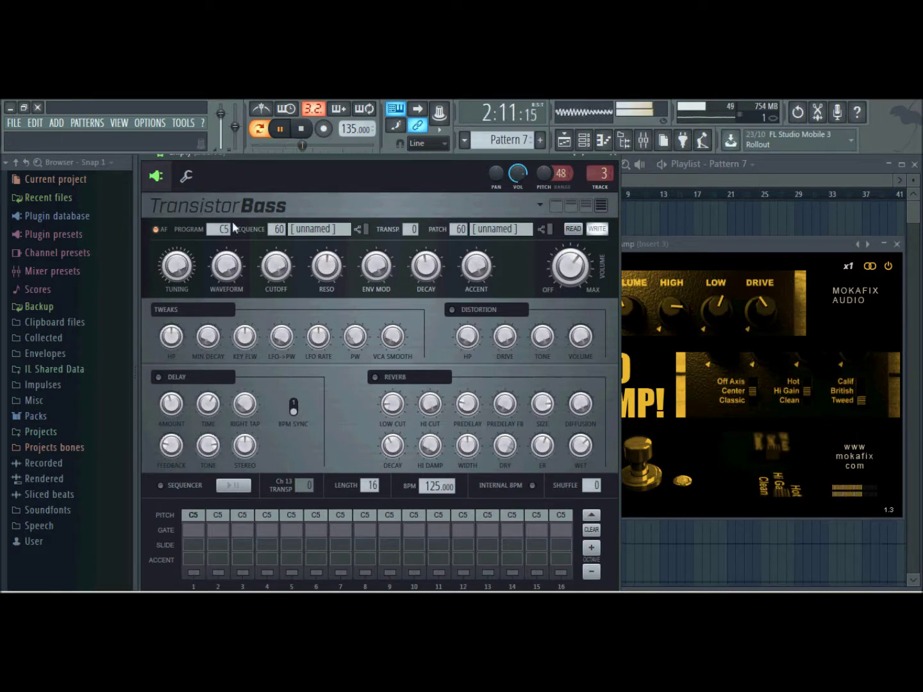
Turn down the NoAmp mix level on mixer Insert 3 and re-enable the synth's built-in distortion
left_click(642, 141)
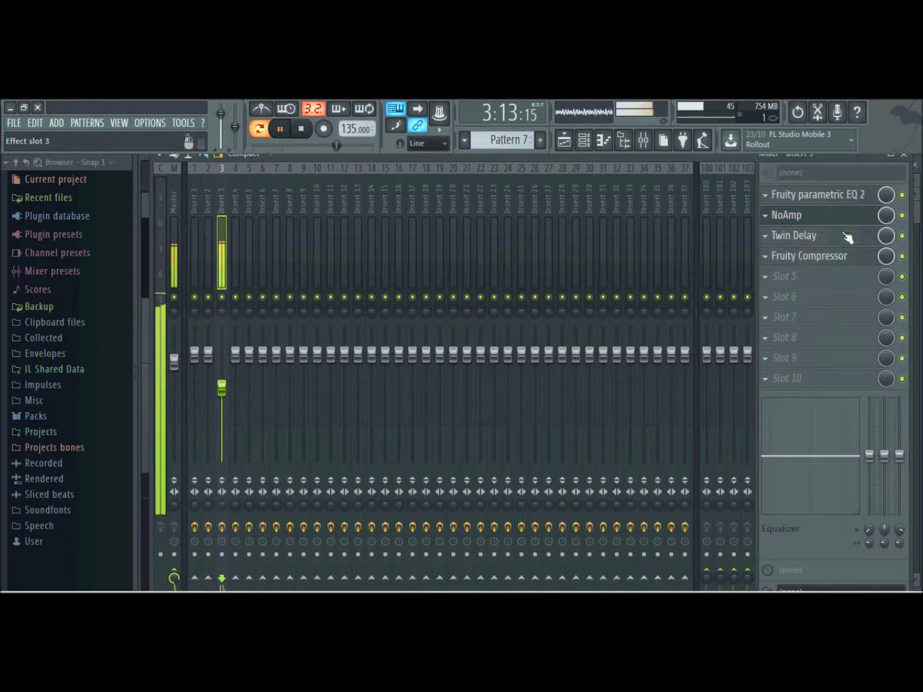
left_click_drag(886, 215, 886, 244)
left_click(904, 155)
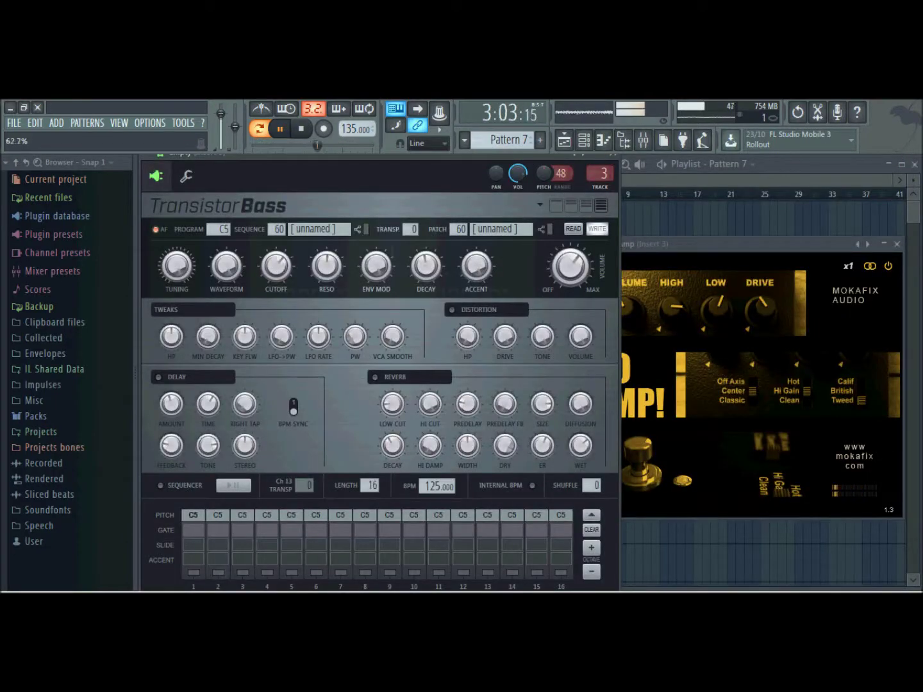
left_click(452, 309)
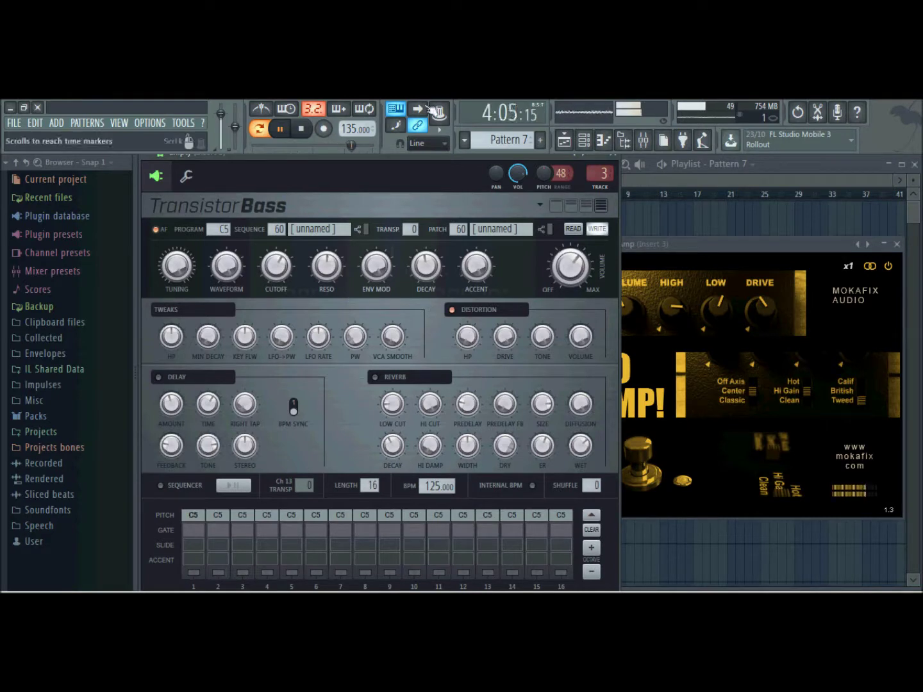
Switch to Pattern 8 with the NoAmp window closed, and adjust the filter cutoff and envelope mod
scroll(517, 142, "down", 1)
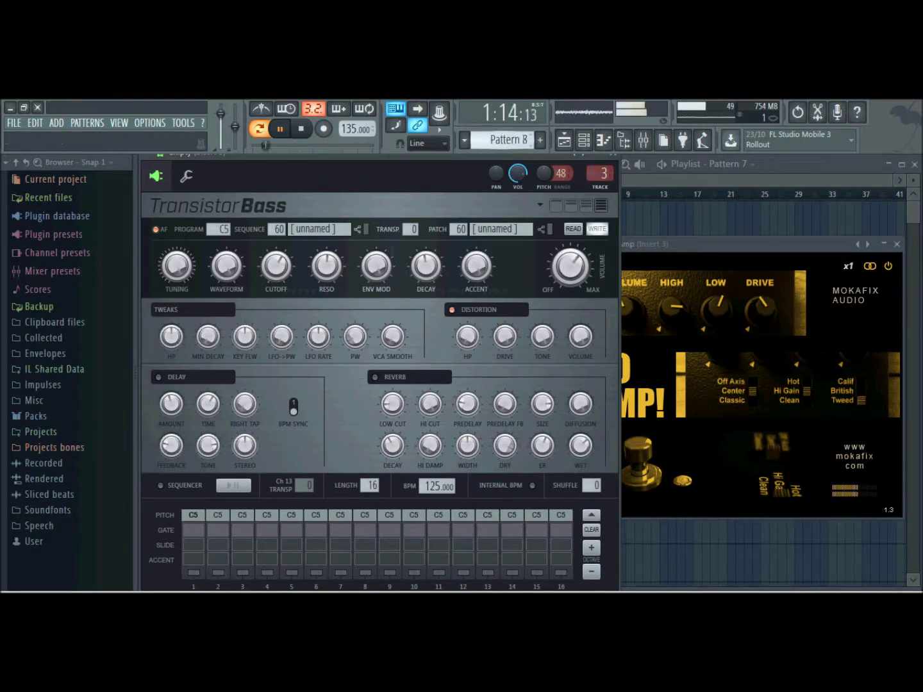
left_click(898, 247)
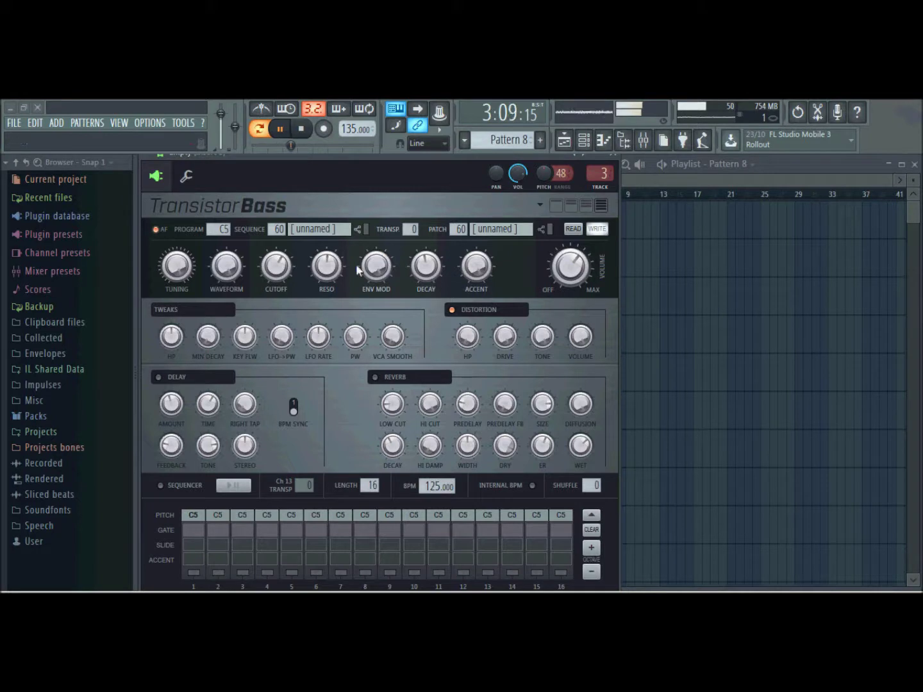
left_click_drag(286, 271, 285, 280)
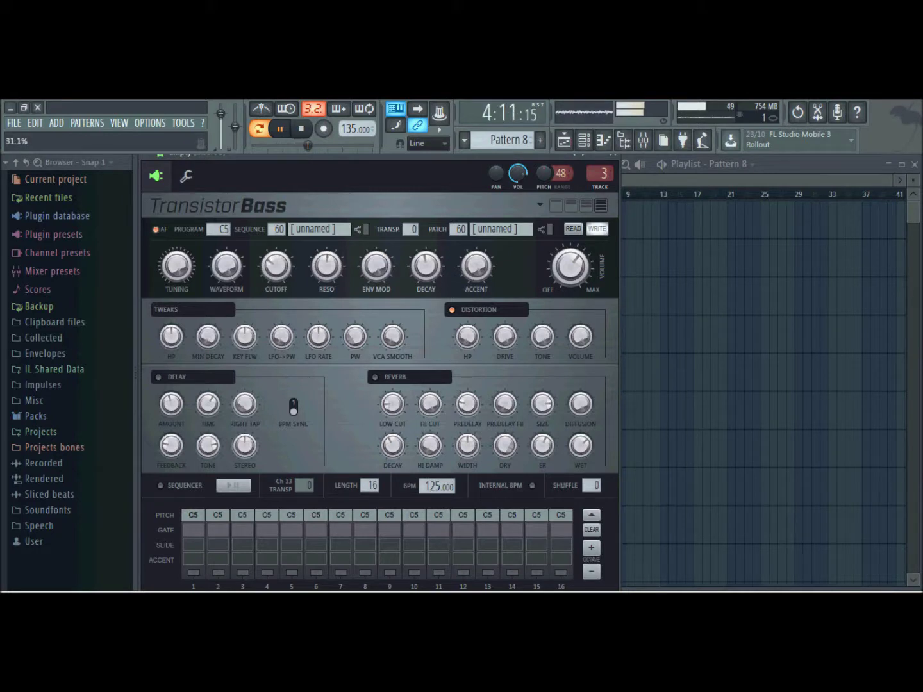
mouse_move(384, 269)
left_mouse_down()
mouse_move(384, 253)
mouse_move(389, 260)
left_mouse_up()
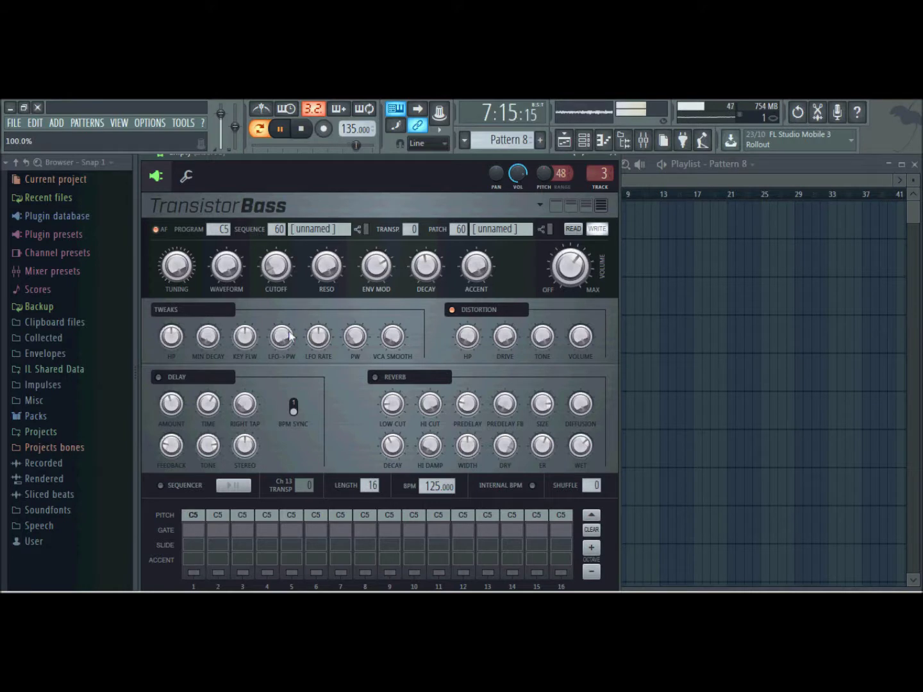
Adjust the synth's waveform, cutoff and tuning, along with the pulse-width LFO amount and rate
left_click_drag(227, 268, 227, 251)
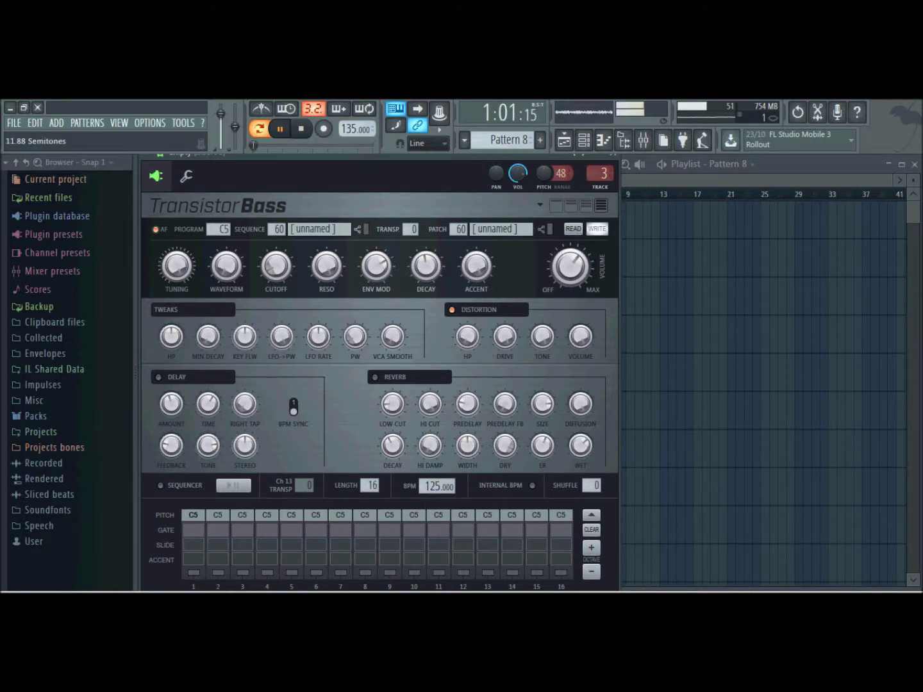
left_click_drag(284, 291, 283, 282)
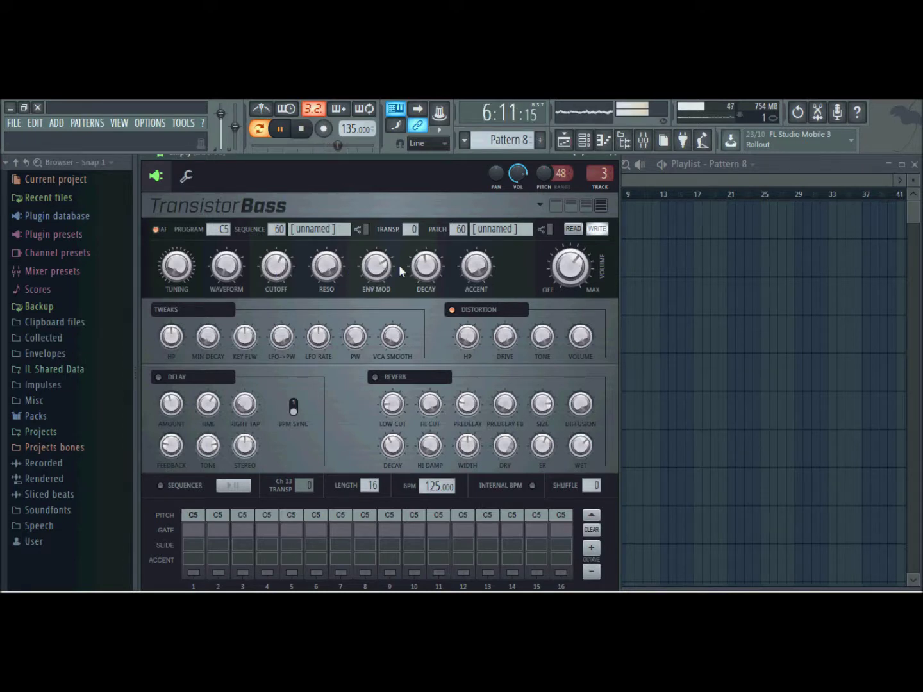
left_click_drag(176, 266, 177, 272)
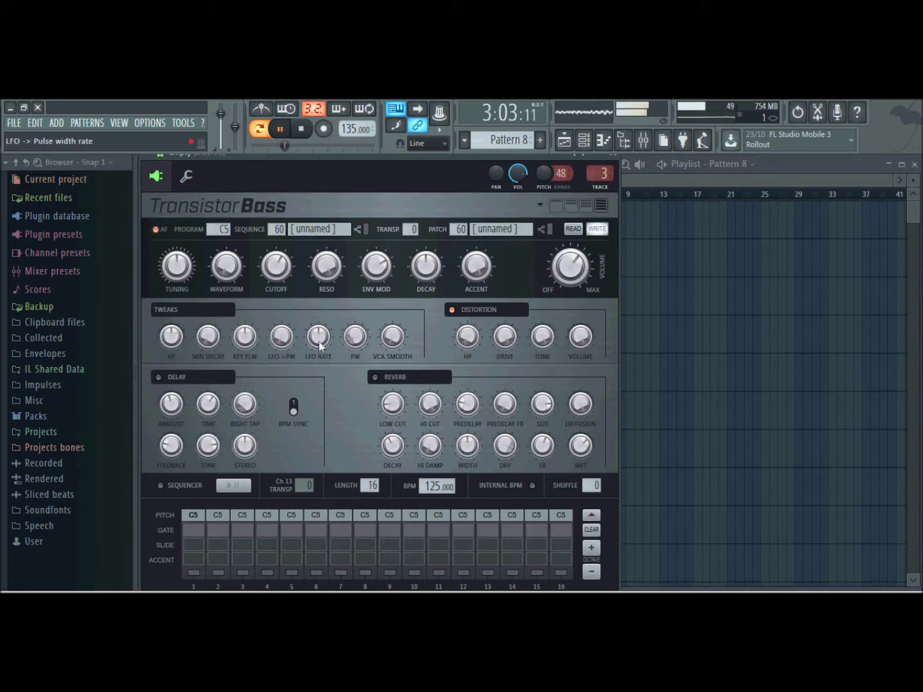
left_click_drag(285, 269, 302, 348)
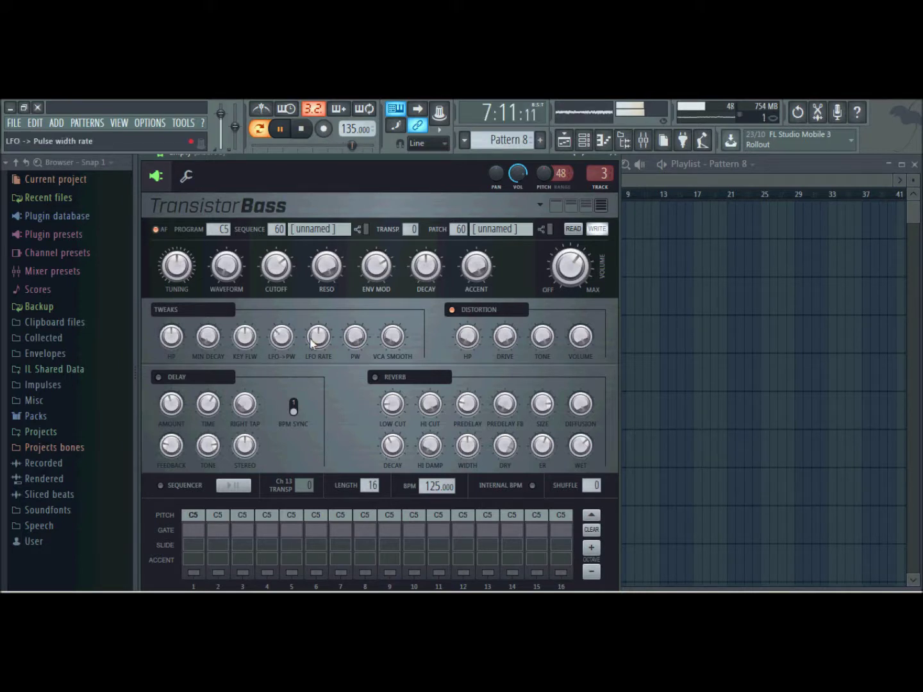
left_click_drag(305, 337, 318, 338)
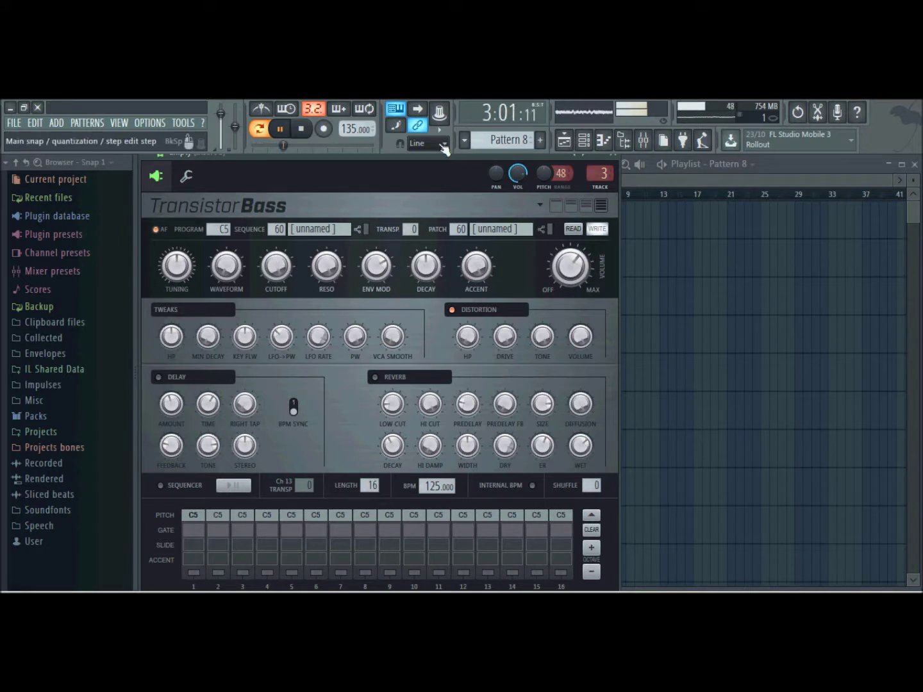
Switch back to Pattern 1 and adjust the filter cutoff
scroll(504, 140, "up", 7)
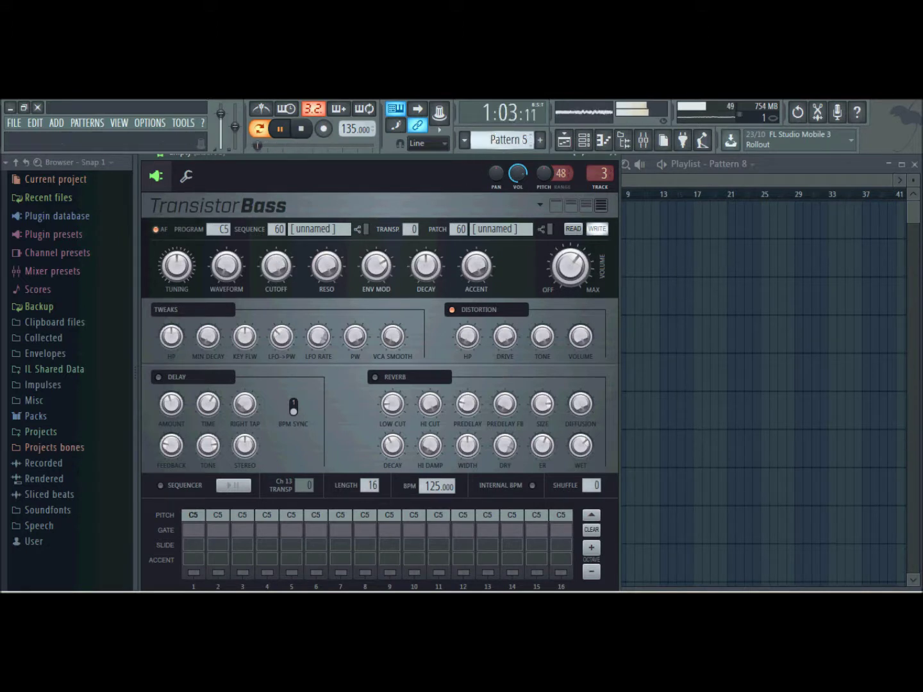
left_click_drag(279, 269, 279, 269)
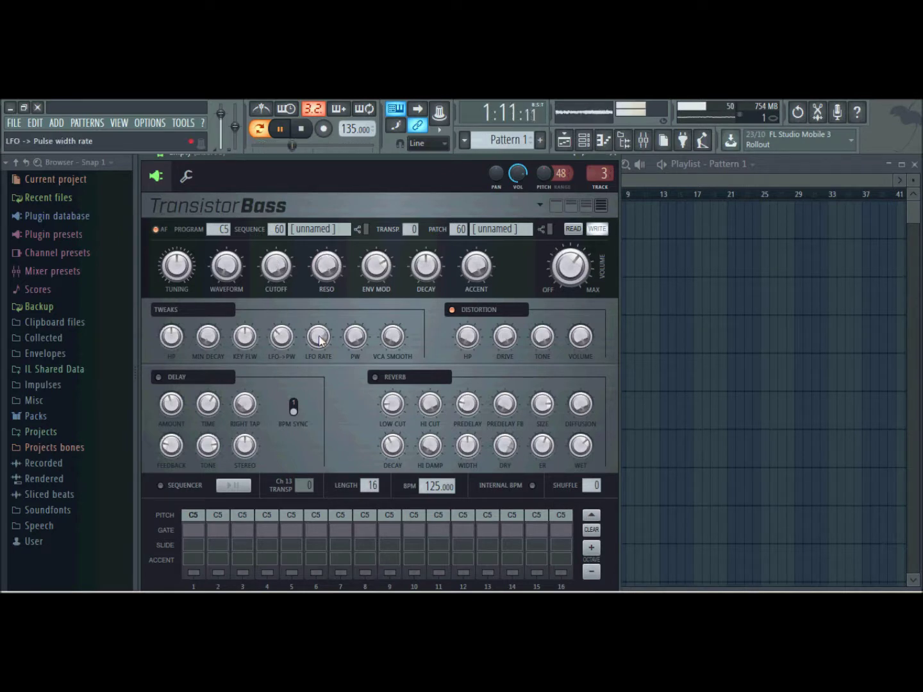
Adjust the distortion high-pass and sweep the filter cutoff, turning off the distortion and lowering the pulse-width LFO amount
left_click_drag(469, 338, 472, 337)
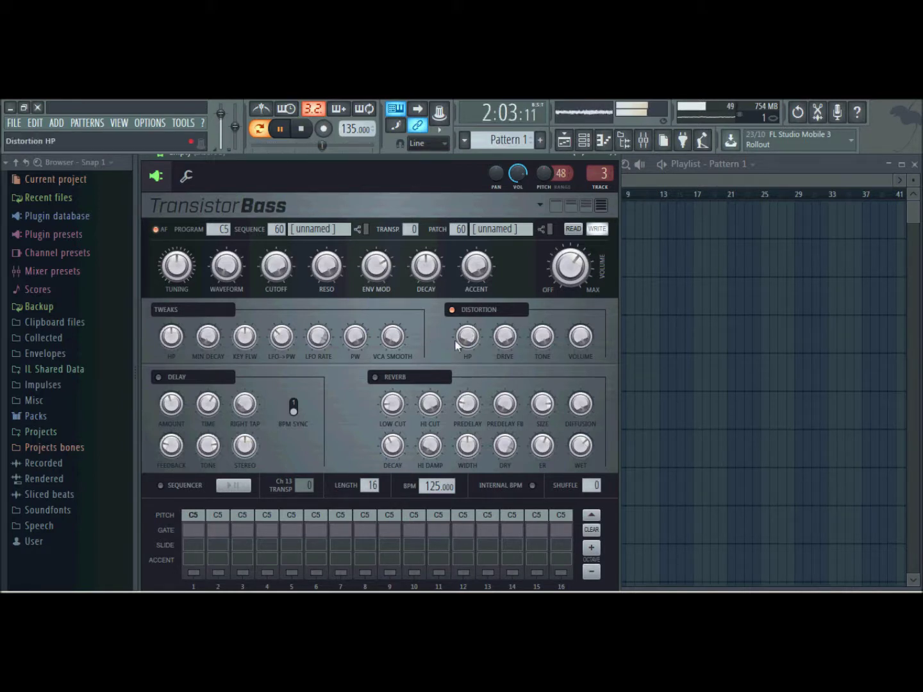
left_click_drag(276, 266, 276, 266)
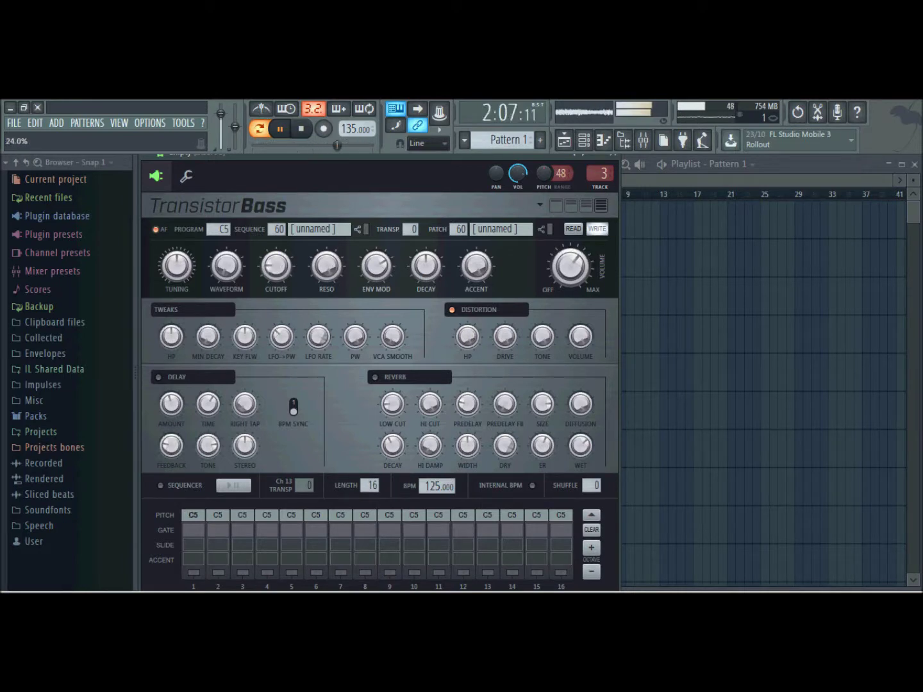
left_click_drag(277, 267, 291, 269)
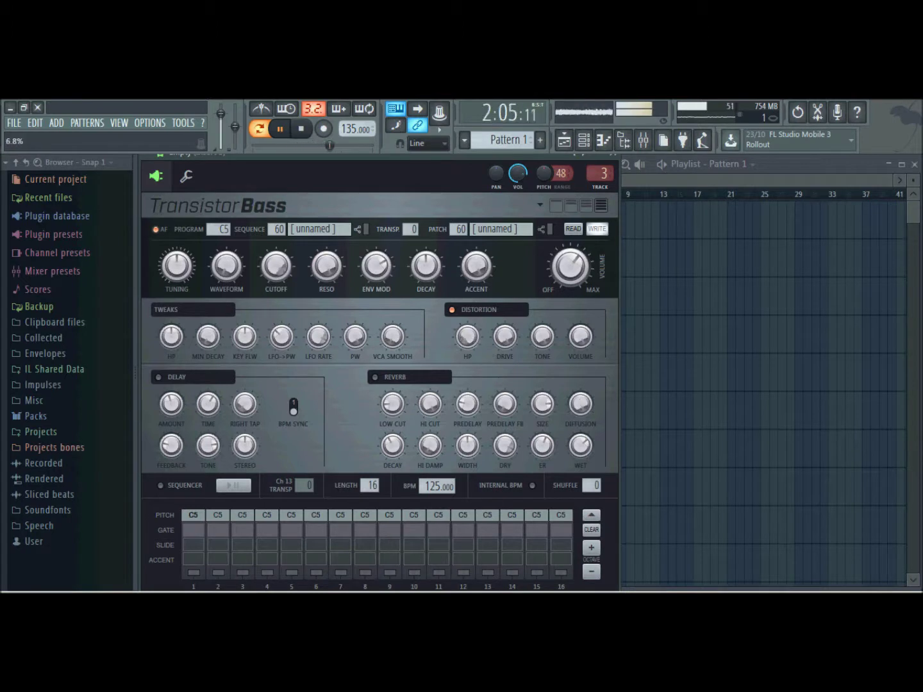
left_click_drag(276, 266, 276, 266)
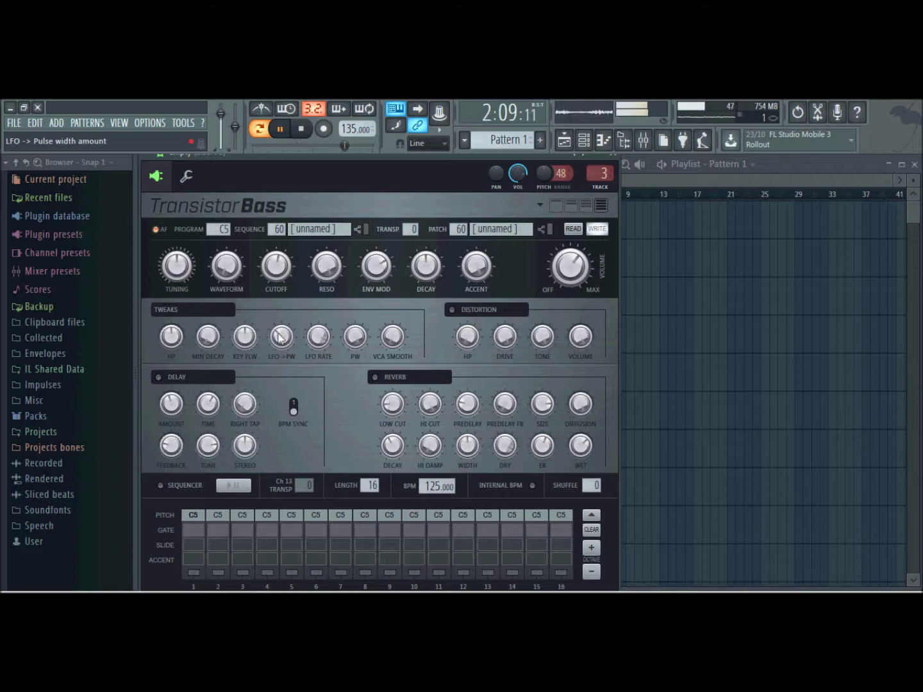
left_click(353, 338)
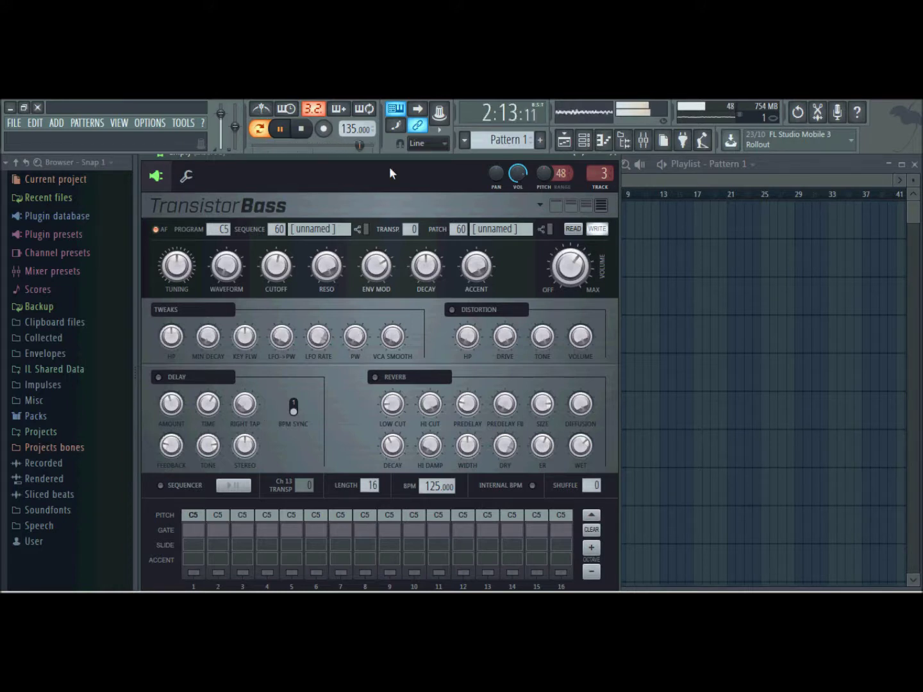
Disable Twin Delay on mixer Insert 3 and return to the Transistor Bass window
left_click(644, 142)
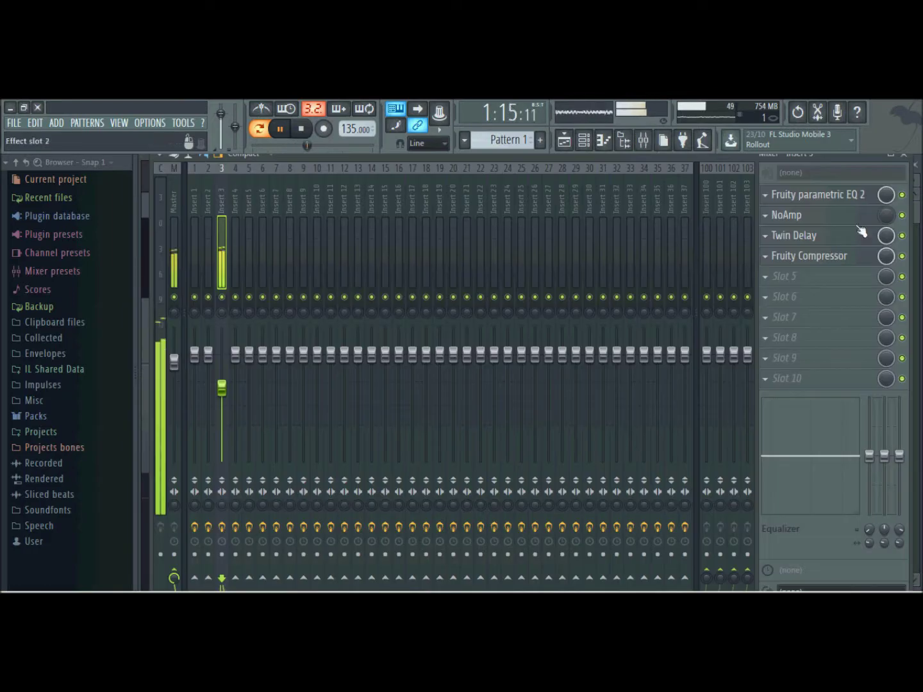
left_click(902, 236)
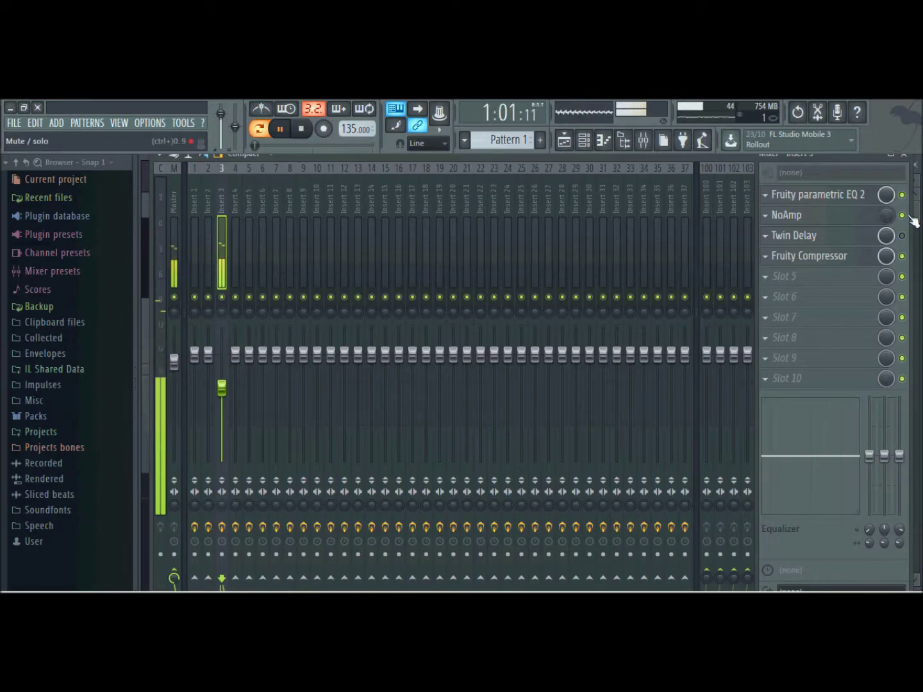
left_click(910, 161)
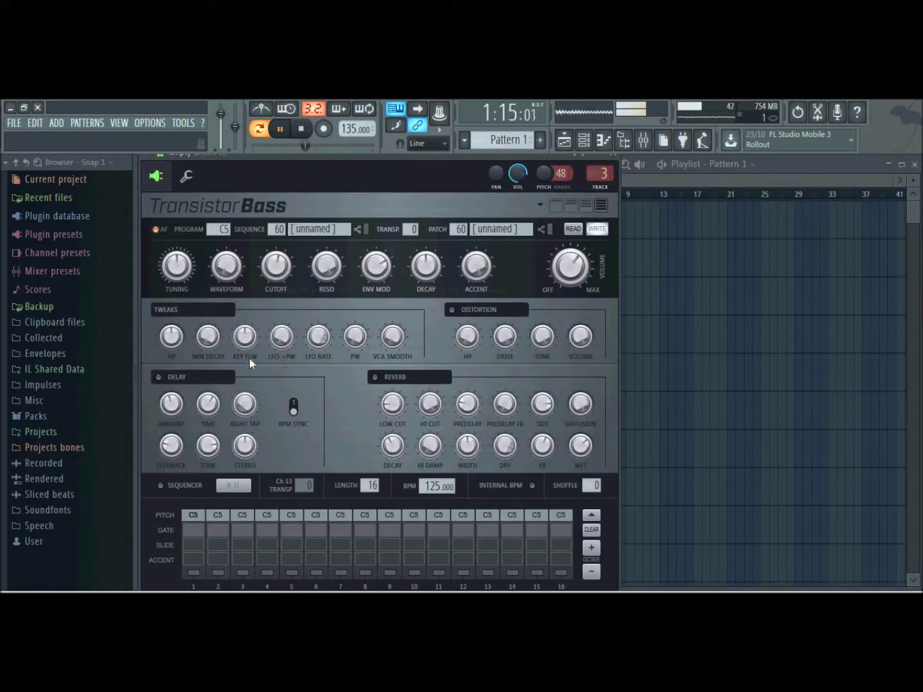
Enable the synth's built-in delay, adjust its feedback, and sweep the filter cutoff
left_click(158, 379)
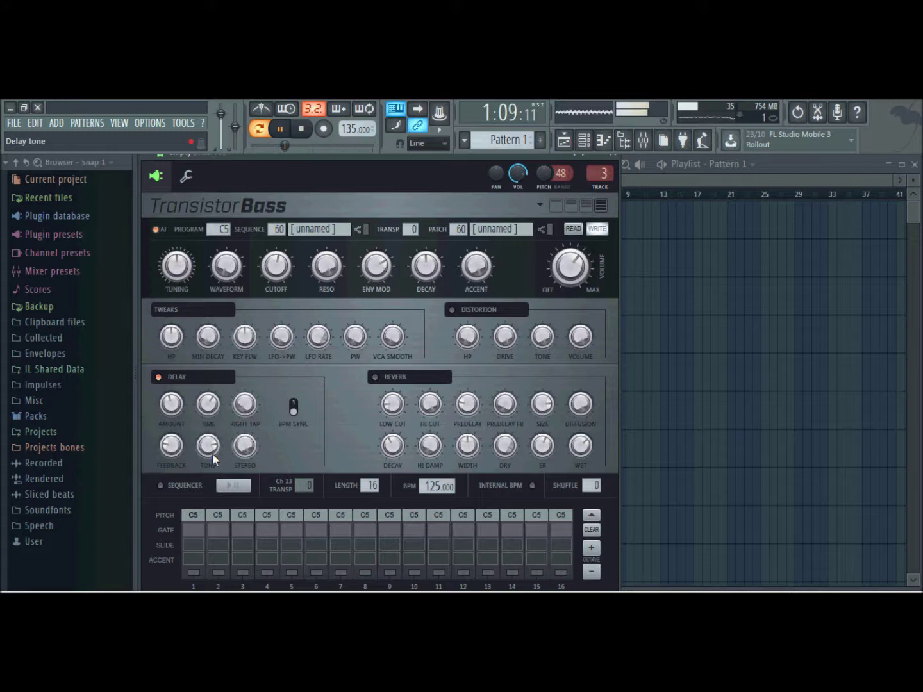
left_click_drag(183, 445, 183, 439)
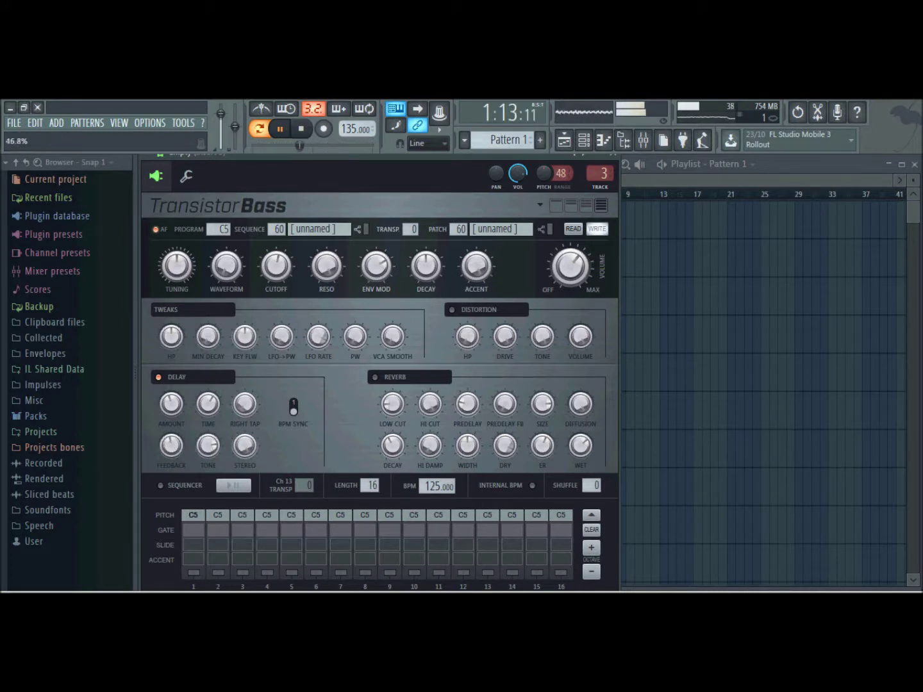
left_click_drag(171, 445, 171, 436)
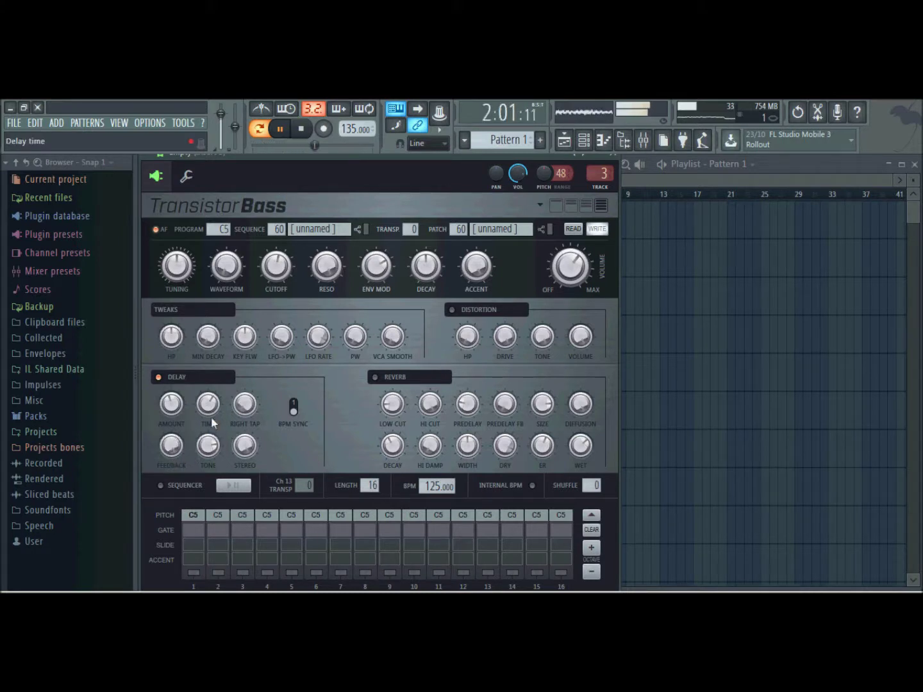
left_click_drag(269, 275, 269, 270)
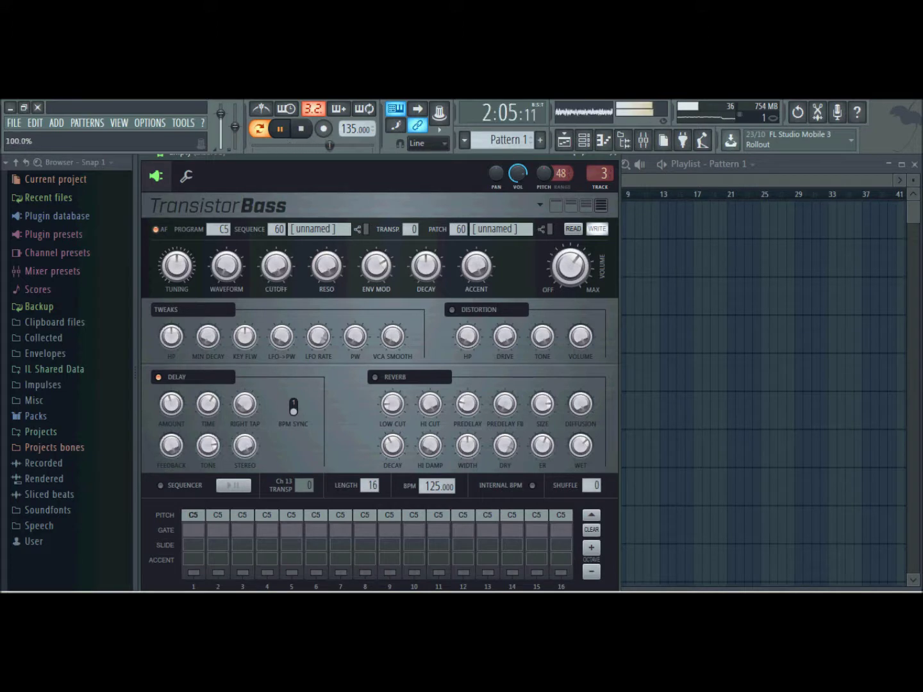
left_click_drag(275, 266, 275, 259)
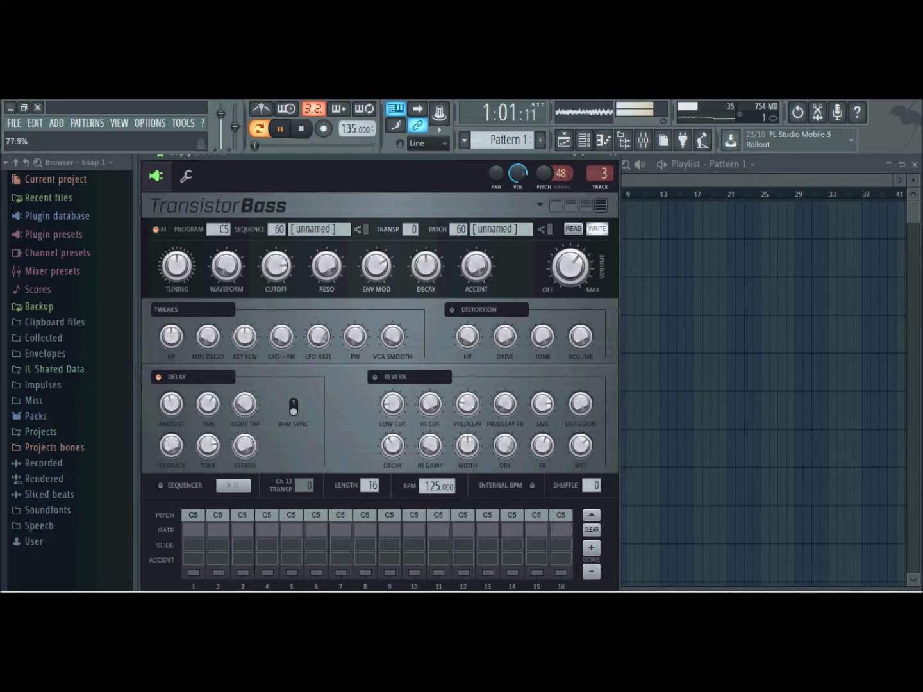
Switch to Pattern 3, turn off the delay's BPM sync, and adjust the delay time
key("KP_Add")
key("KP_Add")
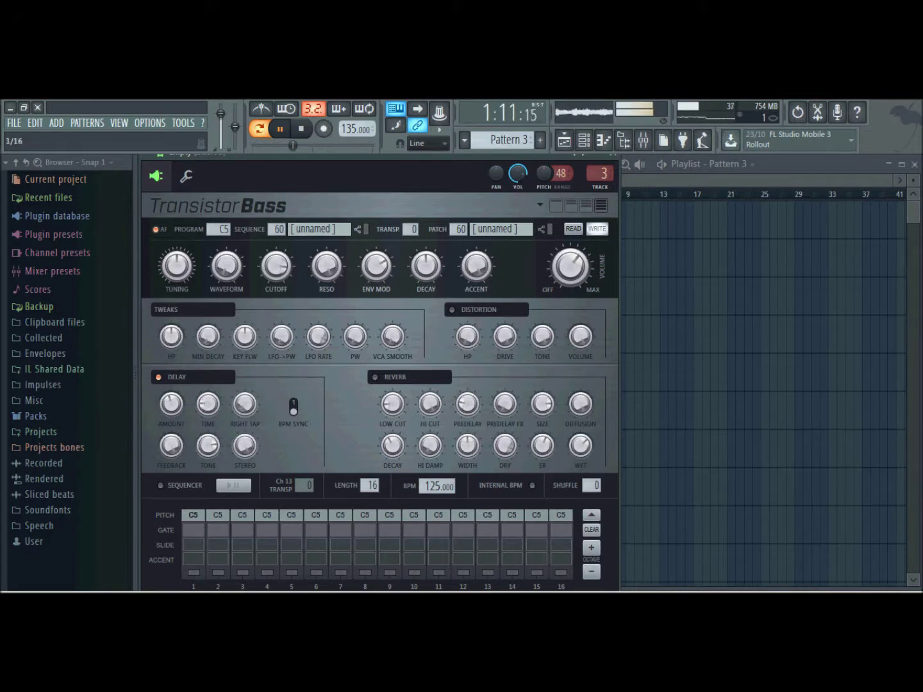
left_click(293, 405)
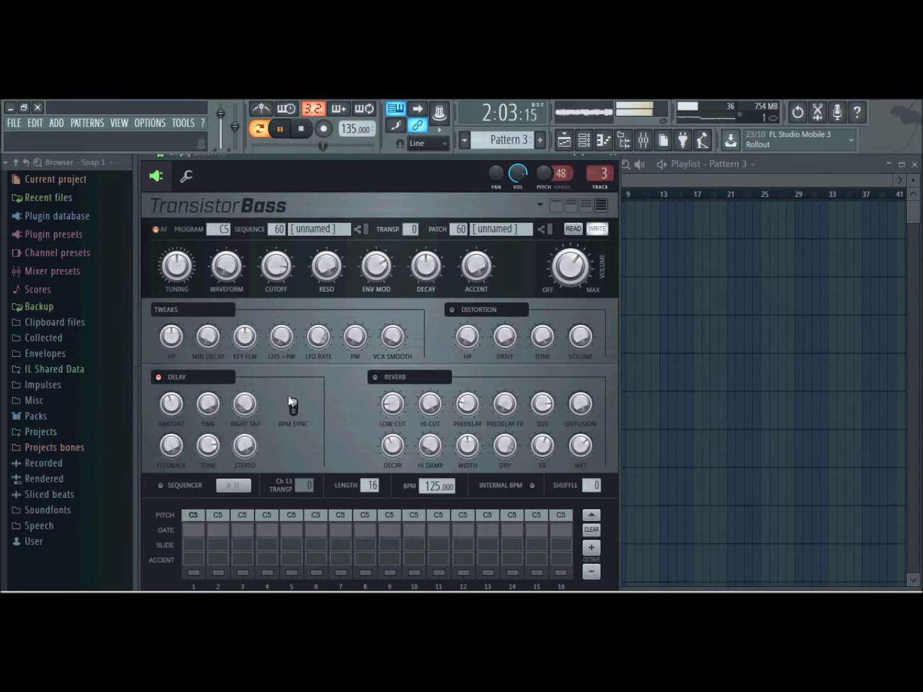
left_click_drag(208, 404, 207, 393)
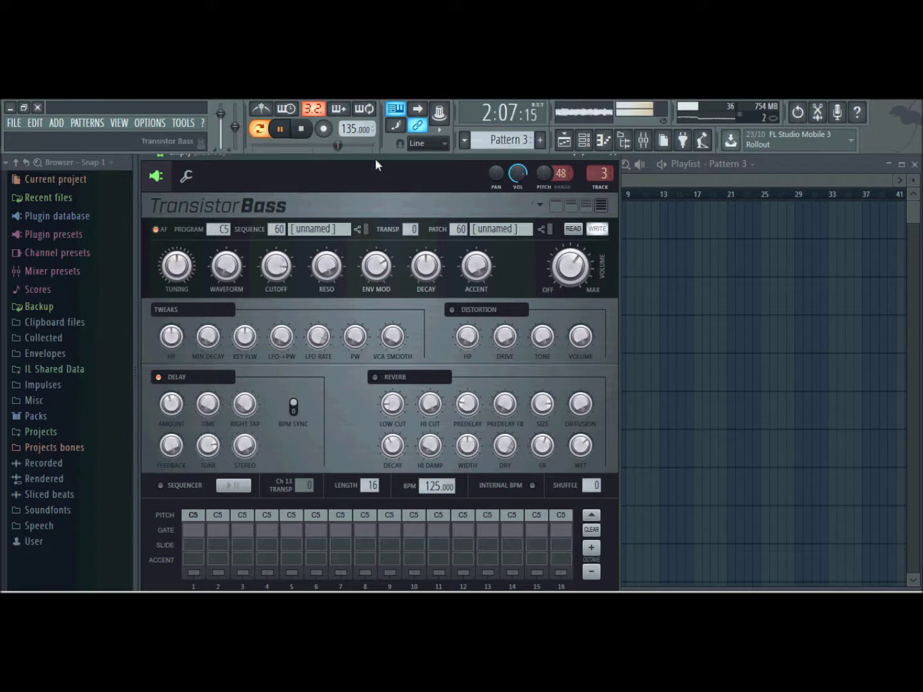
Switch to Pattern 4 and adjust the delay time and filter cutoff
scroll(503, 140, "down", 1)
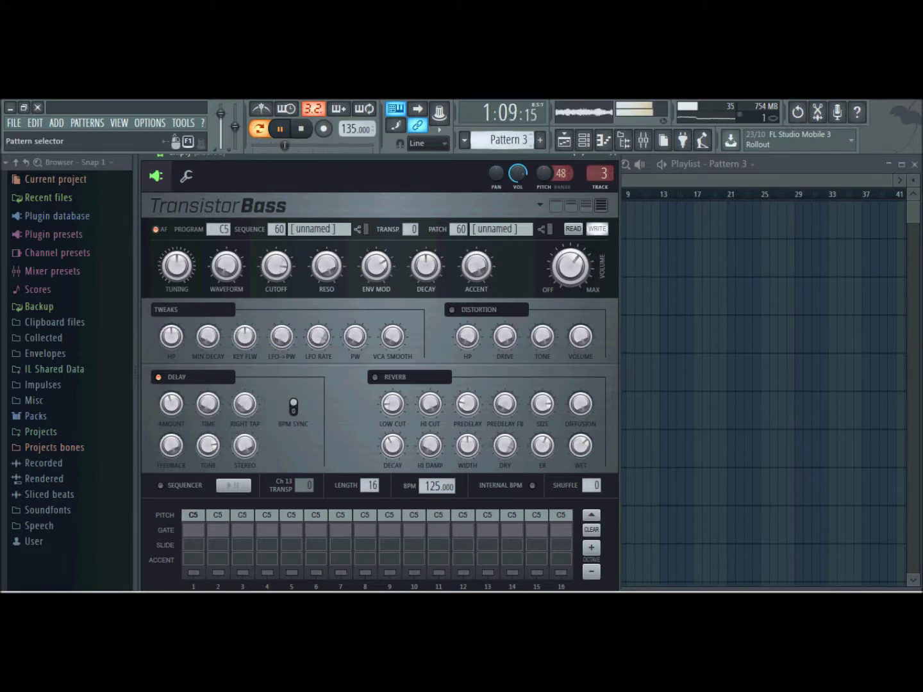
left_click_drag(209, 409, 211, 378)
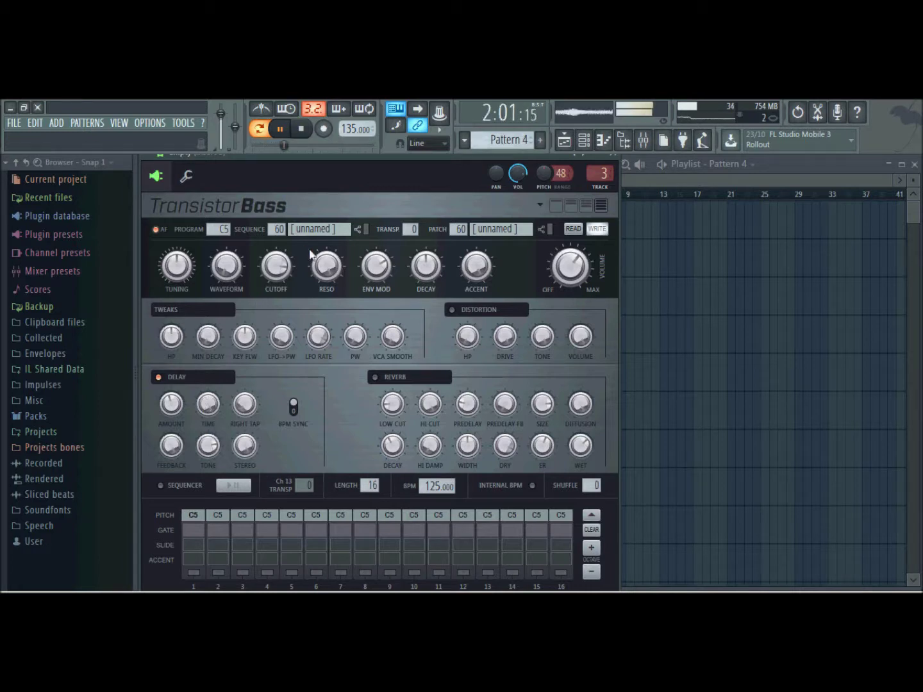
left_click_drag(297, 271, 296, 251)
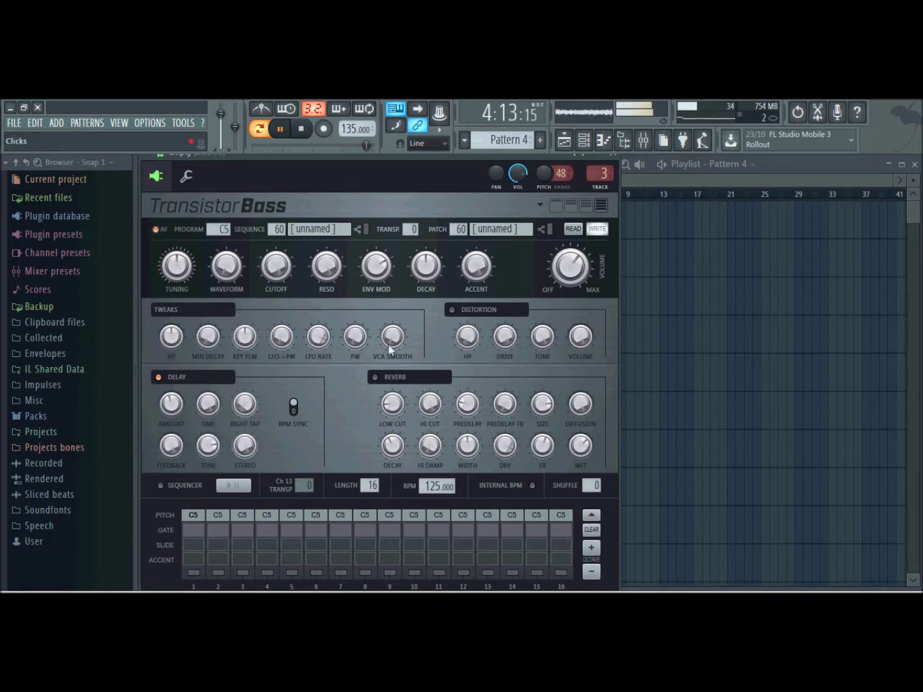
Re-enable the built-in distortion, switch to Pattern 6, and check the channel's arpeggiator settings
left_click(453, 309)
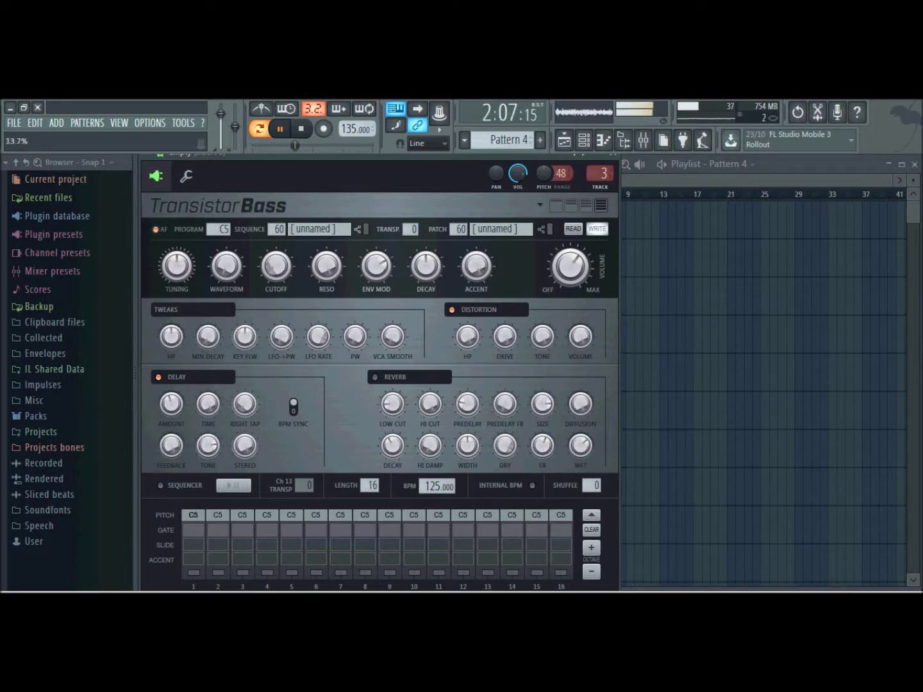
scroll(503, 141, "down", 2)
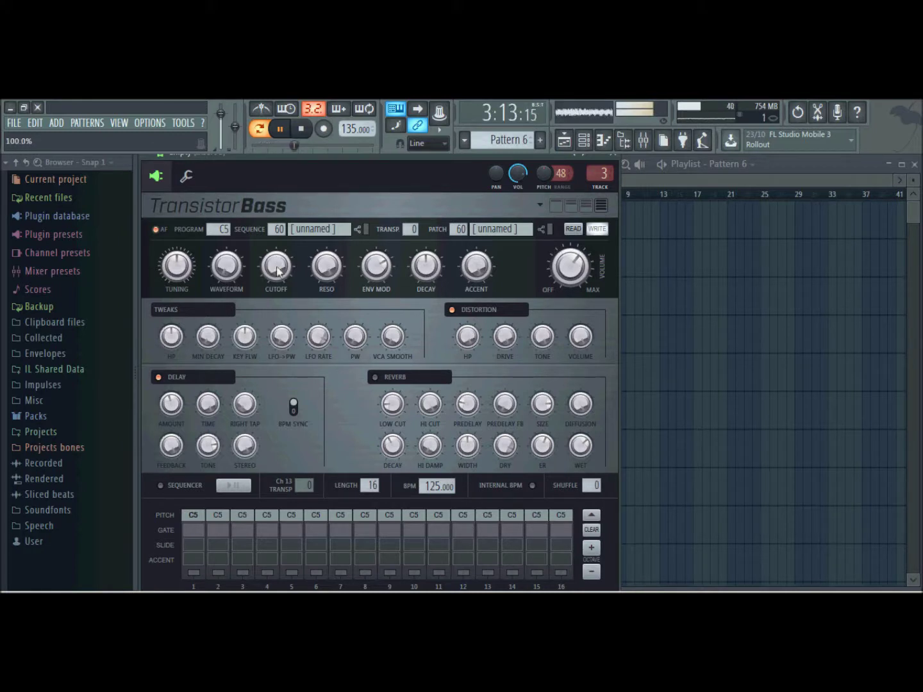
left_click(188, 176)
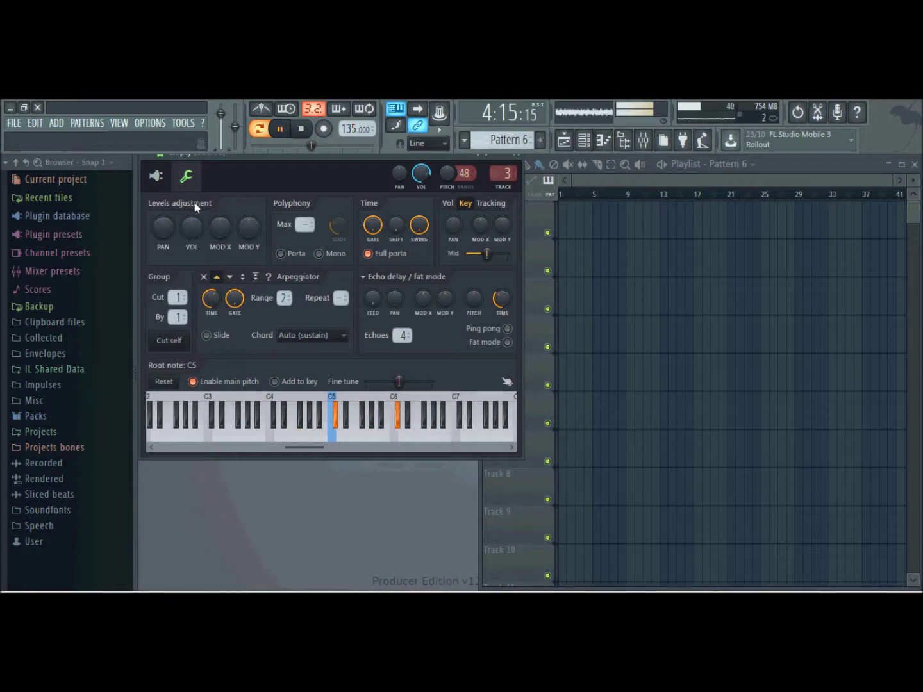
left_click(160, 177)
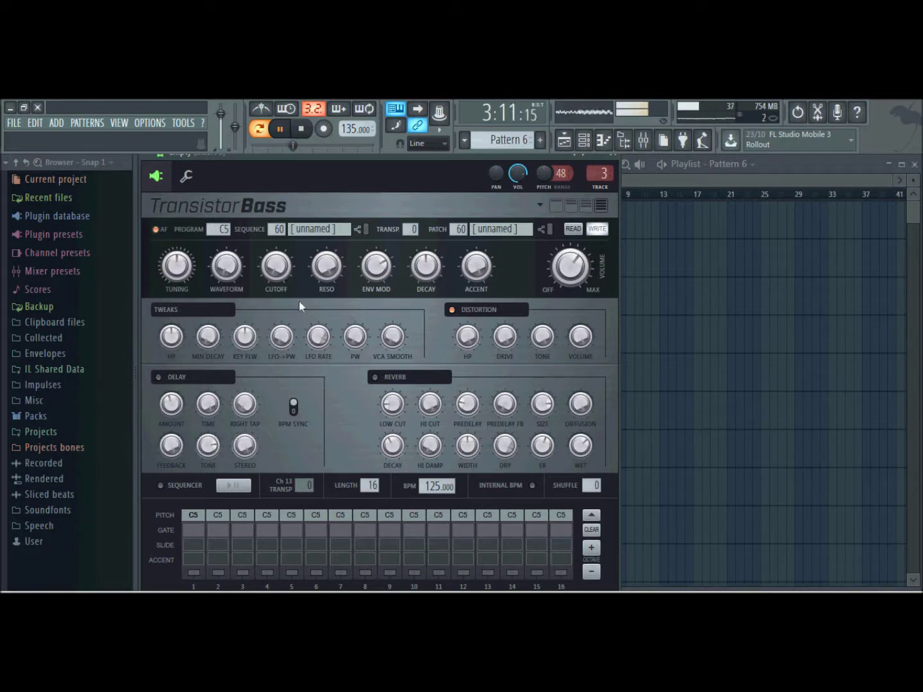
Turn on the synth's reverb in place of the delay, and adjust the filter cutoff and distortion high-pass
left_click(376, 377)
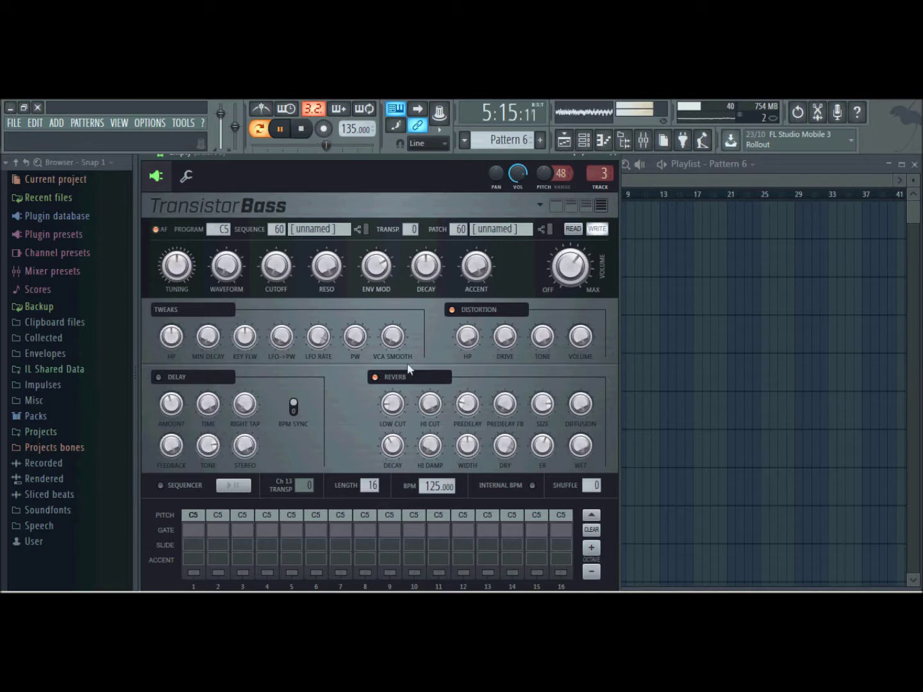
left_click_drag(280, 268, 281, 263)
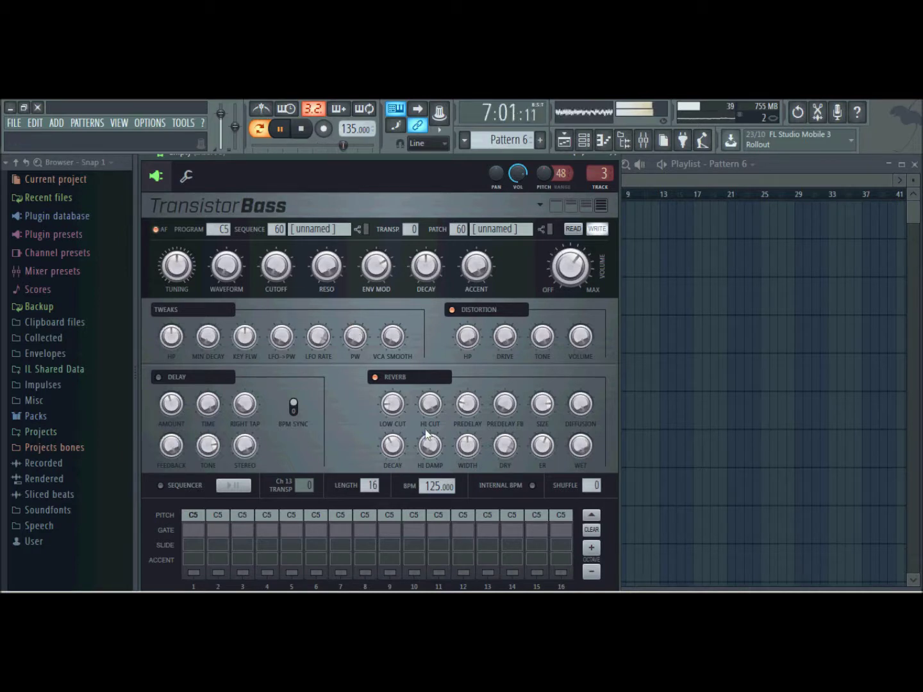
left_click_drag(468, 336, 467, 342)
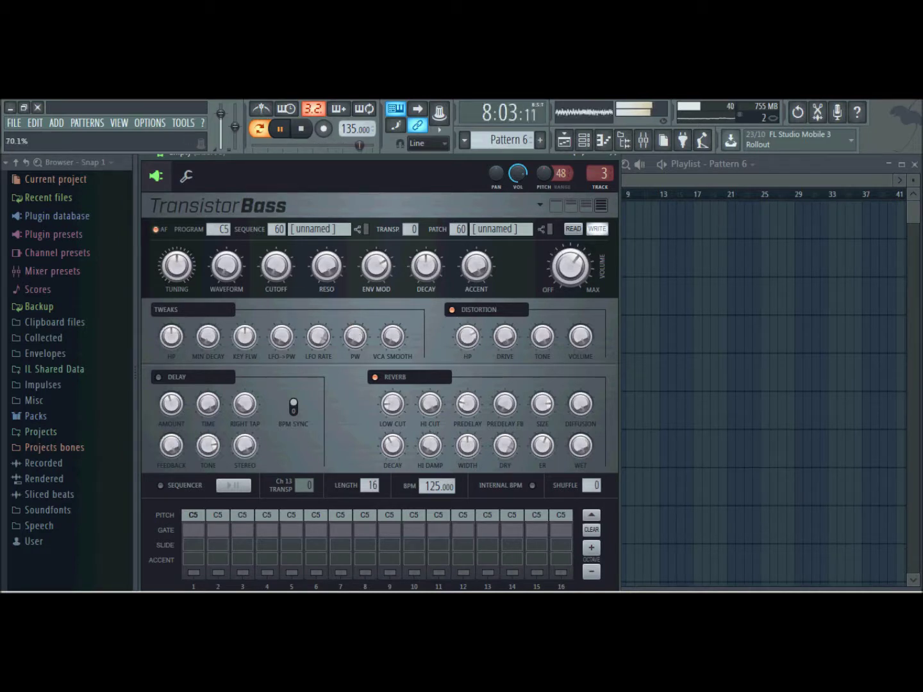
Adjust the filter cutoff, reverb wet level and distortion tone
left_click_drag(243, 259, 277, 259)
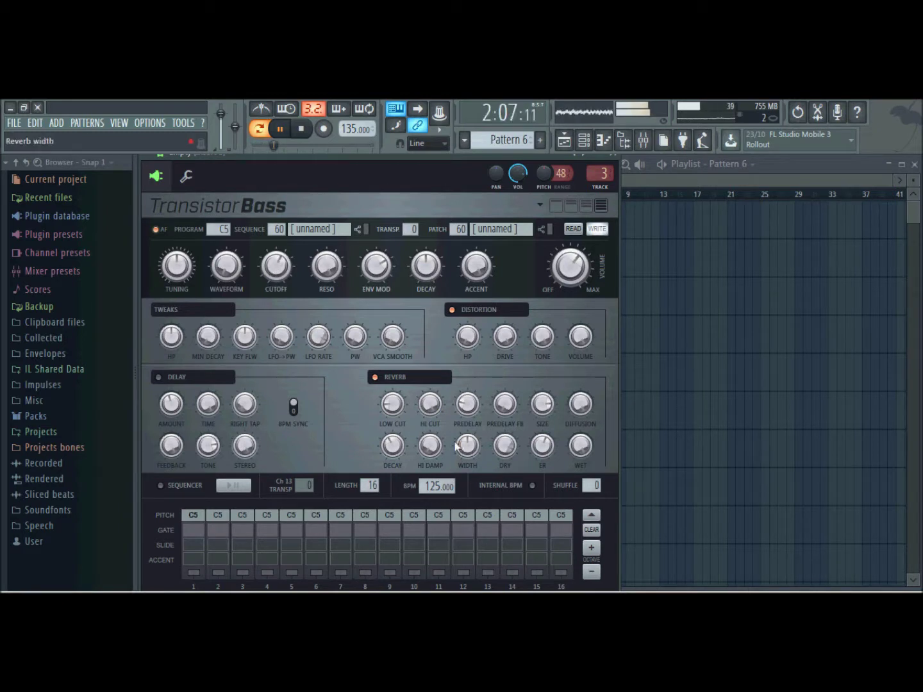
left_click_drag(580, 445, 580, 445)
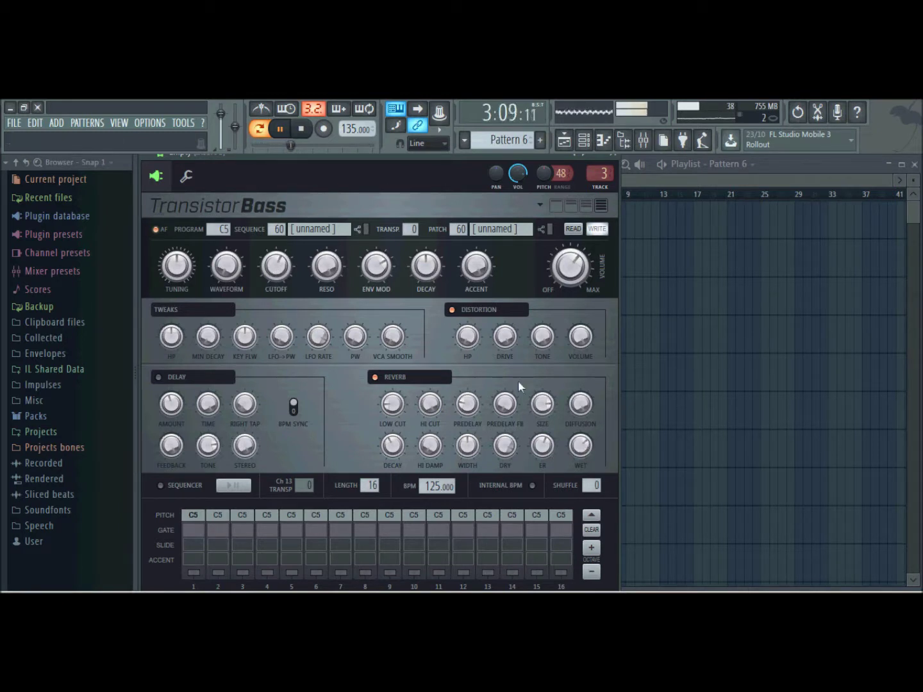
left_click_drag(543, 337, 542, 333)
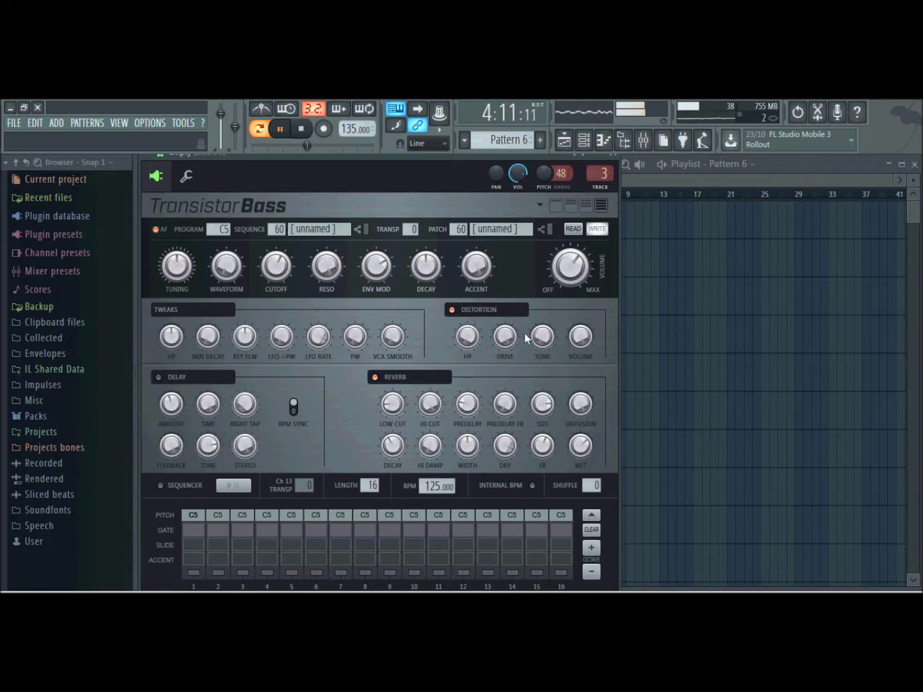
Adjust the filter cutoff, envelope mod and decay, and switch to Pattern 7
left_click(179, 341)
left_click_drag(276, 265, 276, 262)
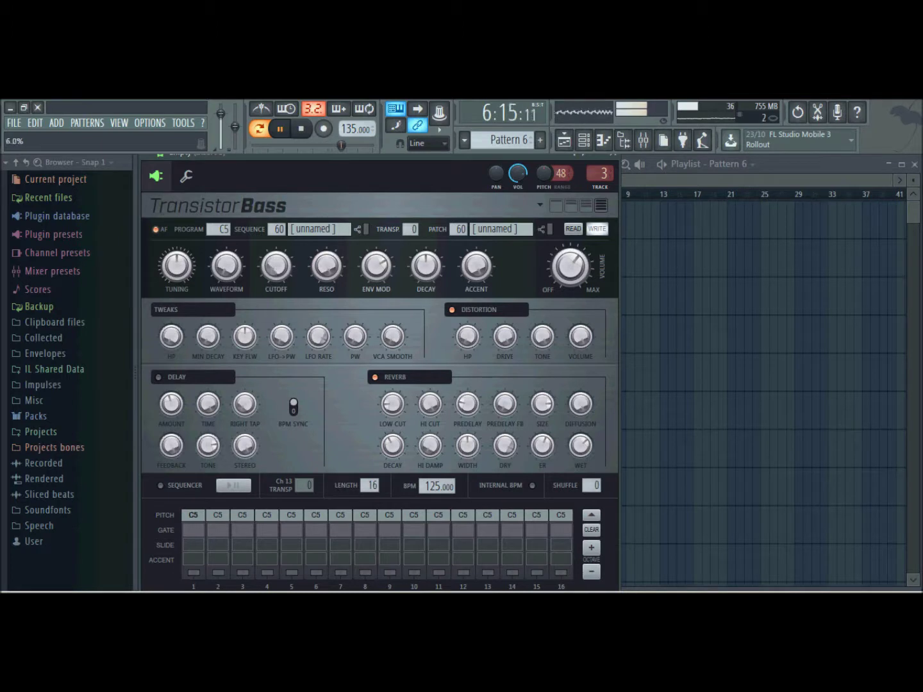
left_click(276, 266)
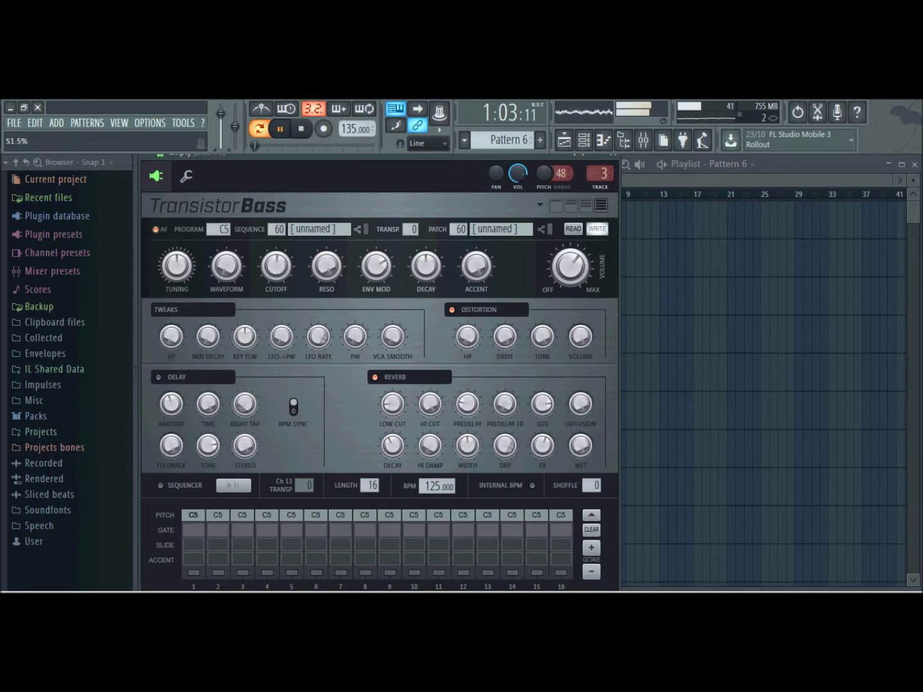
left_click_drag(377, 270, 377, 263)
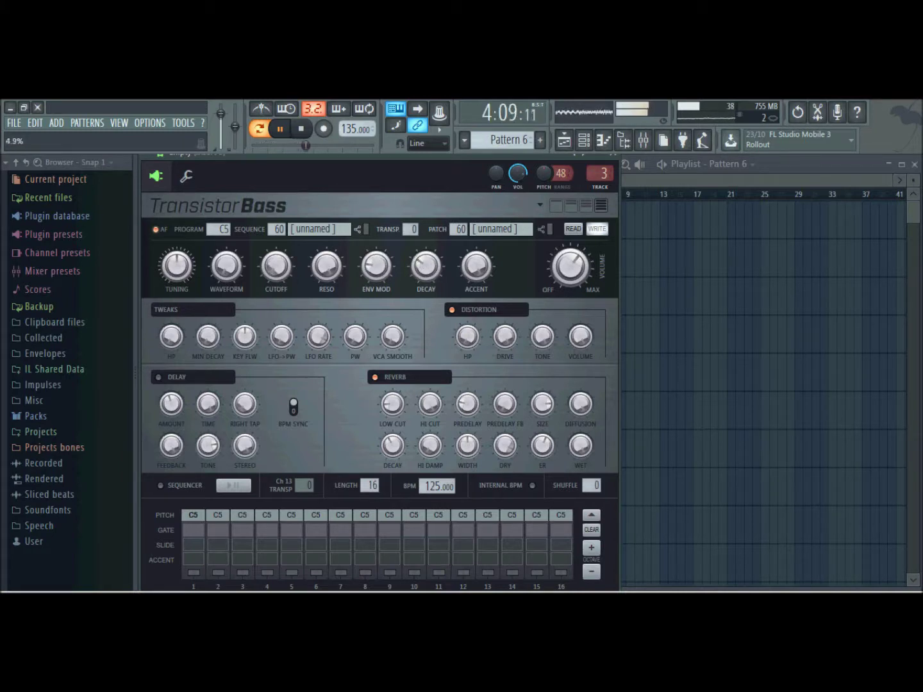
left_click_drag(377, 286, 378, 275)
left_click_drag(285, 285, 286, 282)
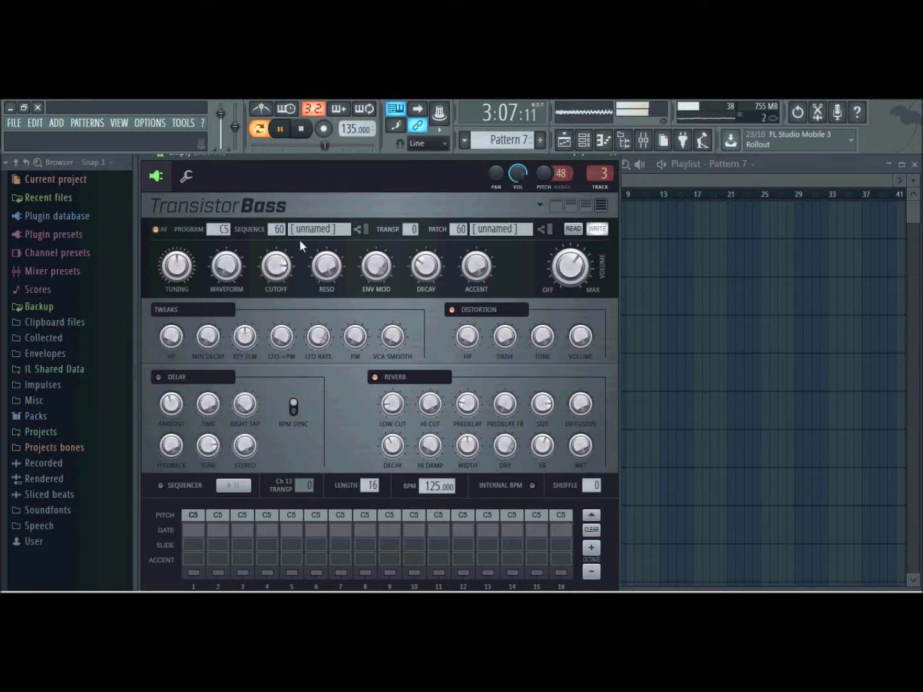
Set the channel's arpeggiator range to 1 octave
left_click(186, 175)
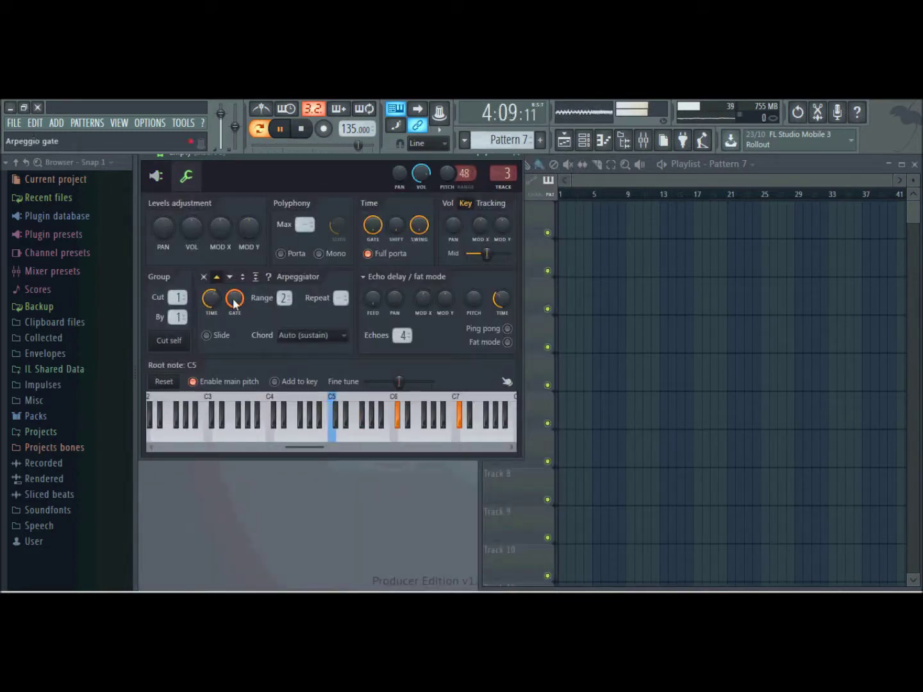
scroll(284, 297, "down", 1)
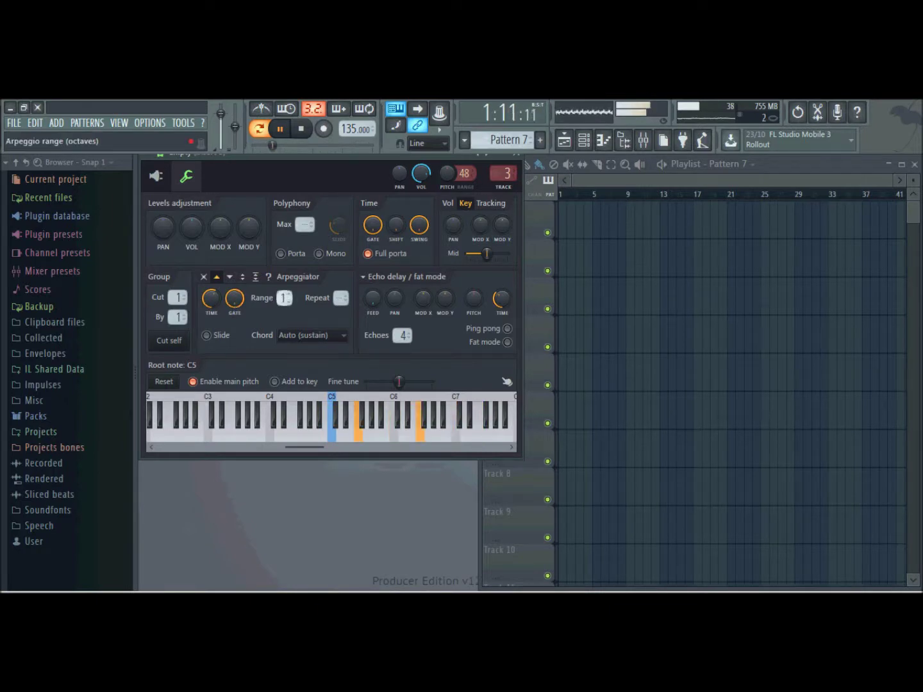
Adjust the filter cutoff, and turn on and adjust the synth's delay alongside its reverb
left_click(162, 178)
left_click_drag(275, 324, 276, 317)
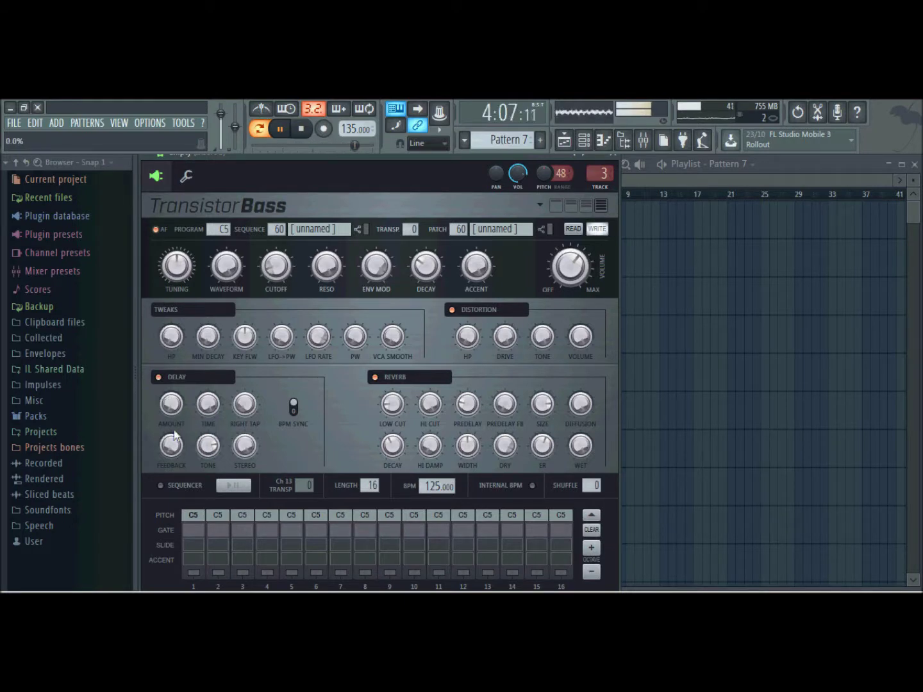
left_click_drag(168, 427, 168, 455)
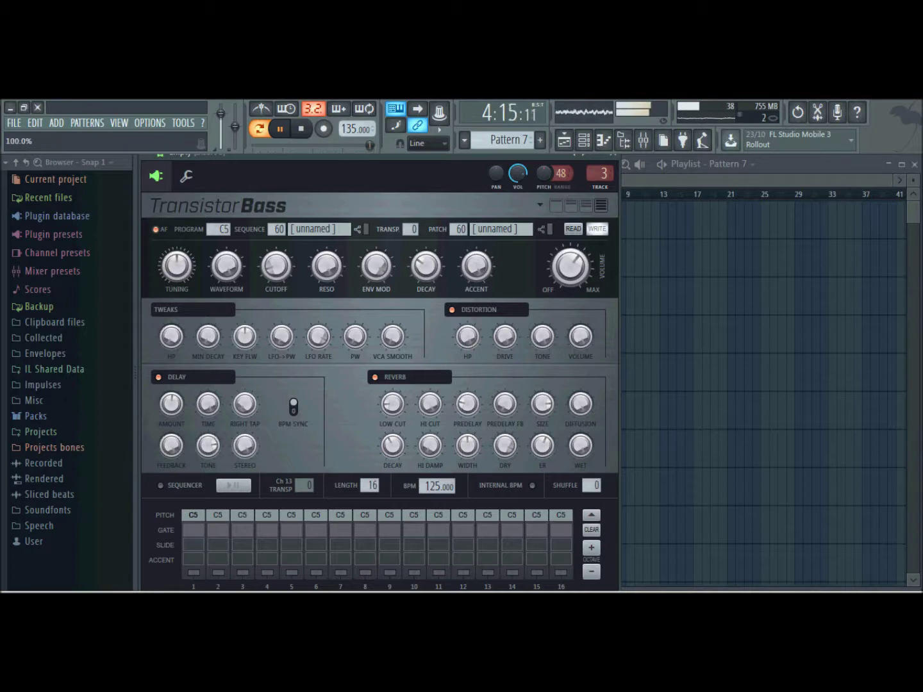
Adjust the filter cutoff, envelope decay and distortion high-pass on the running Pattern 7
left_click_drag(277, 266, 276, 282)
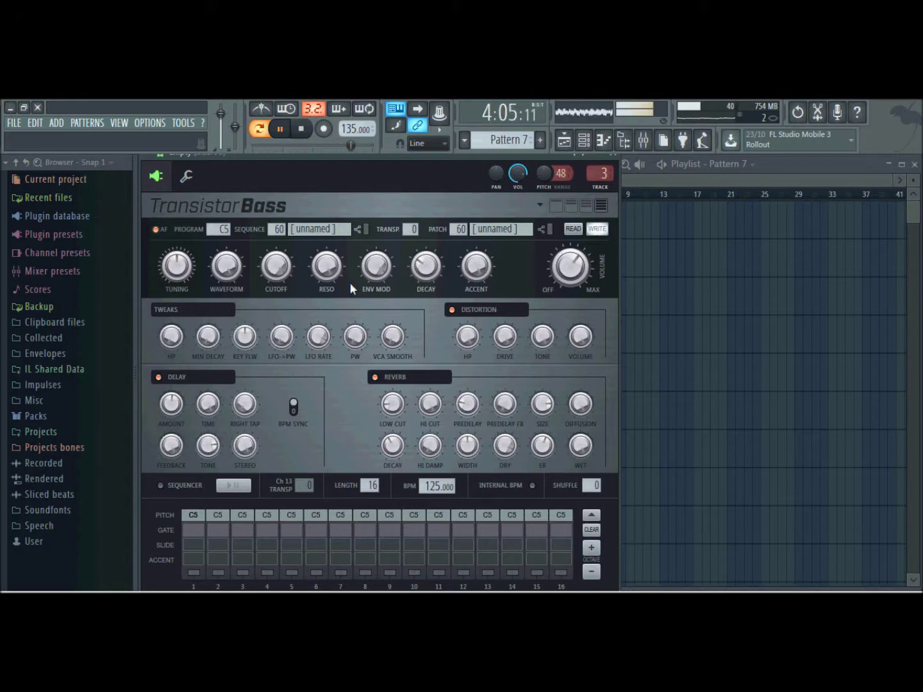
left_click_drag(425, 266, 426, 251)
left_click_drag(468, 338, 467, 332)
left_click_drag(276, 266, 277, 259)
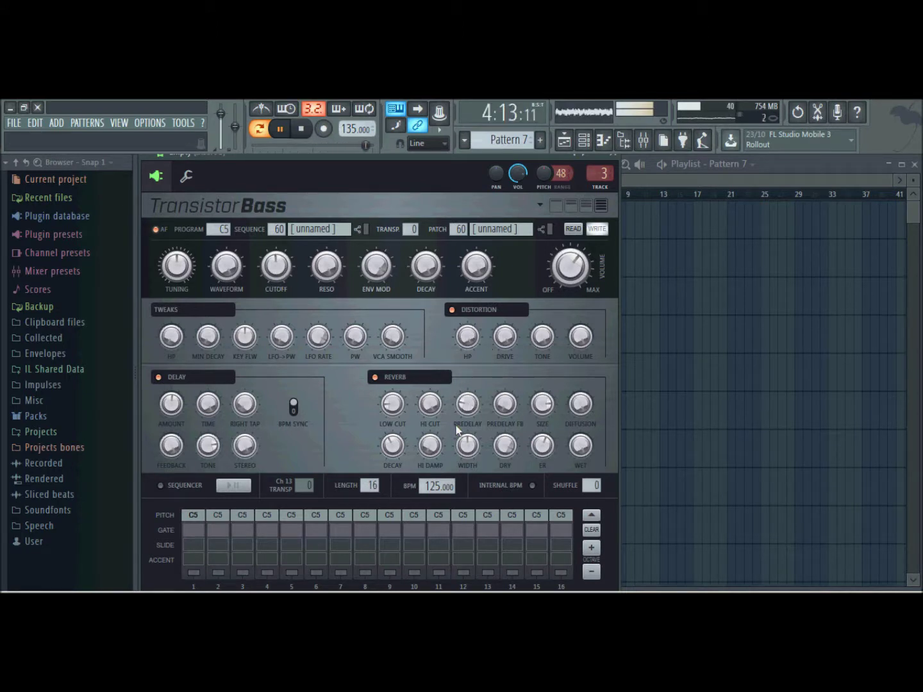
Turn off the synth's reverb and switch playback to Pattern 2
left_click(376, 378)
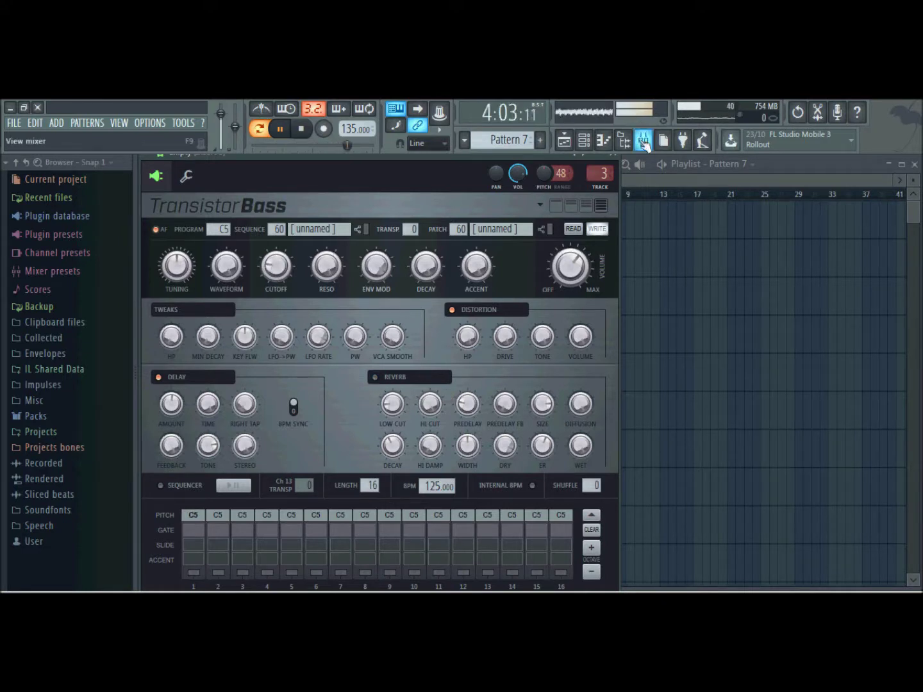
scroll(505, 140, "up", 6)
scroll(504, 140, "down", 1)
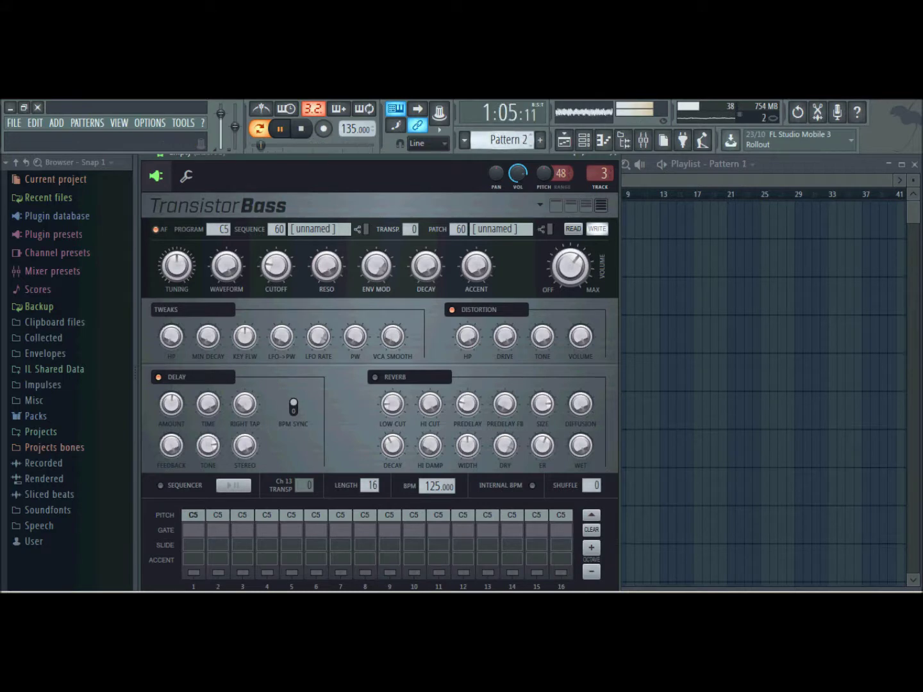
Bypass the Twin Delay and NoAmp effects on mixer track Insert 3 and close the mixer
left_click(642, 139)
left_click(902, 236)
left_click(902, 216)
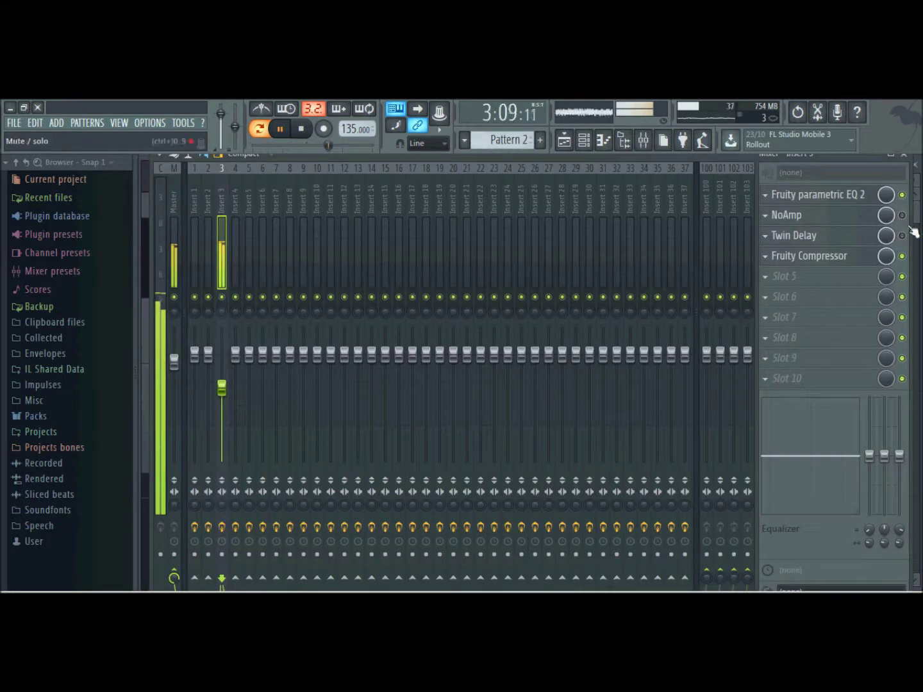
left_click(905, 155)
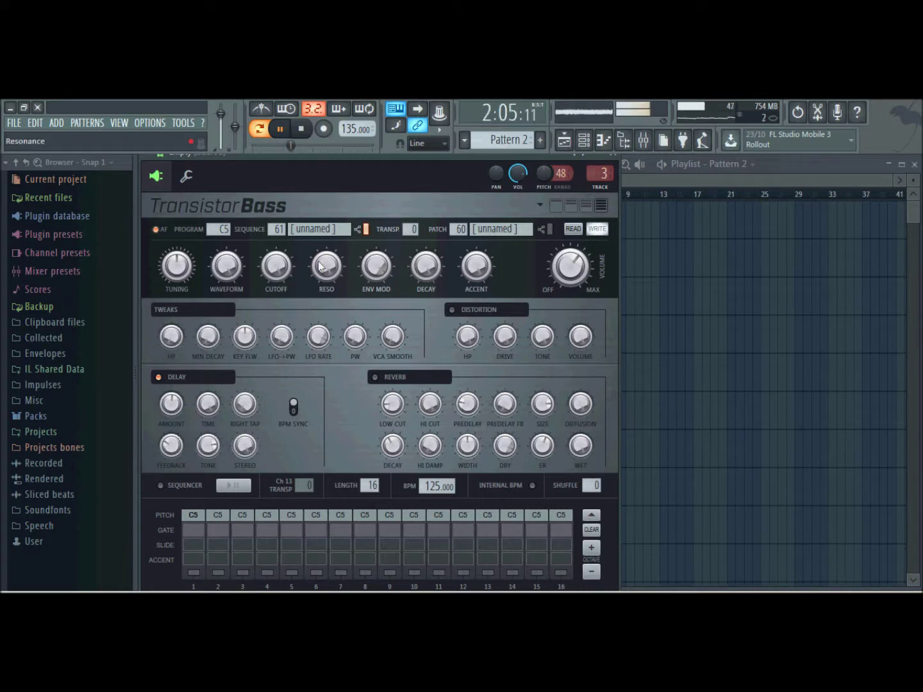
Adjust the filter cutoff and the built-in delay, and turn on the synth's distortion
left_click_drag(275, 266, 275, 255)
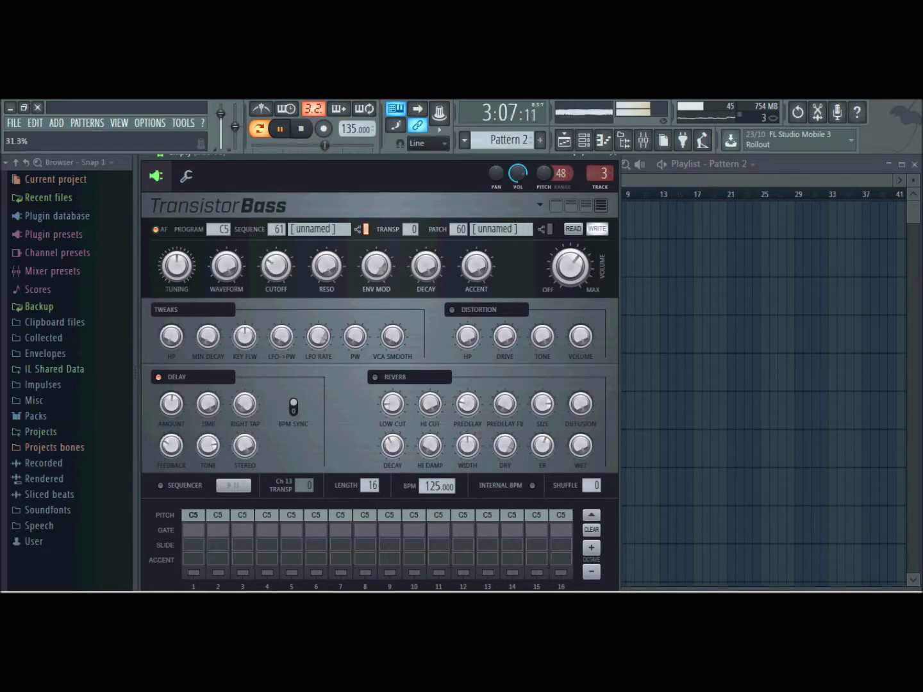
left_click(643, 139)
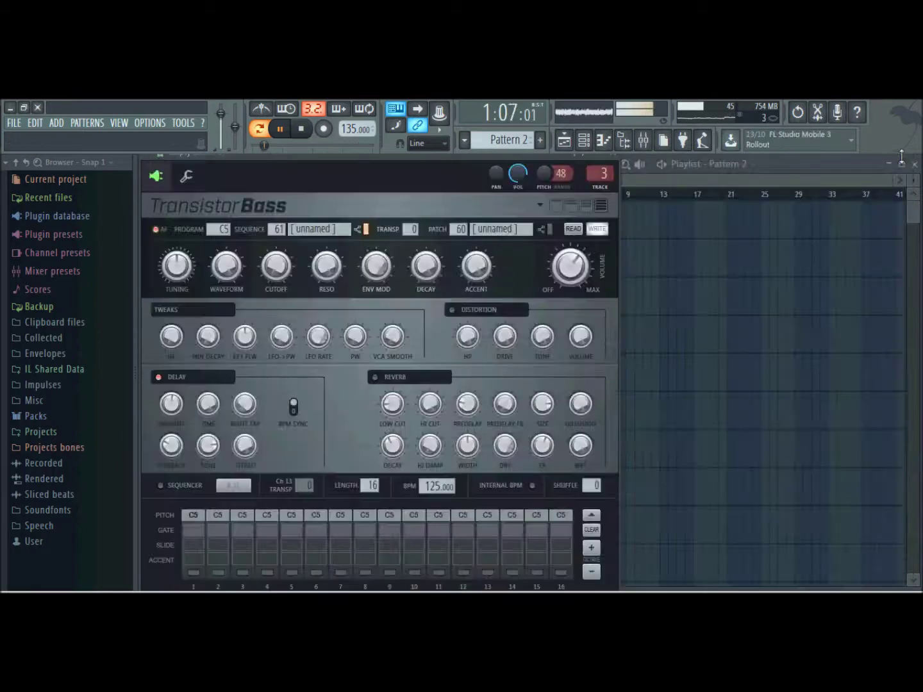
left_click(903, 154)
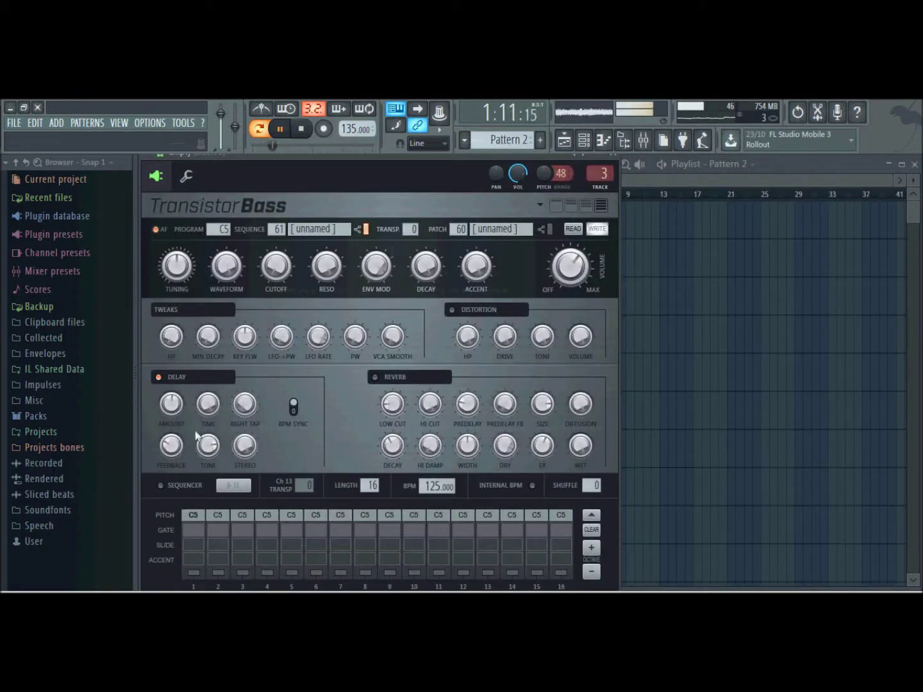
left_click_drag(208, 445, 207, 438)
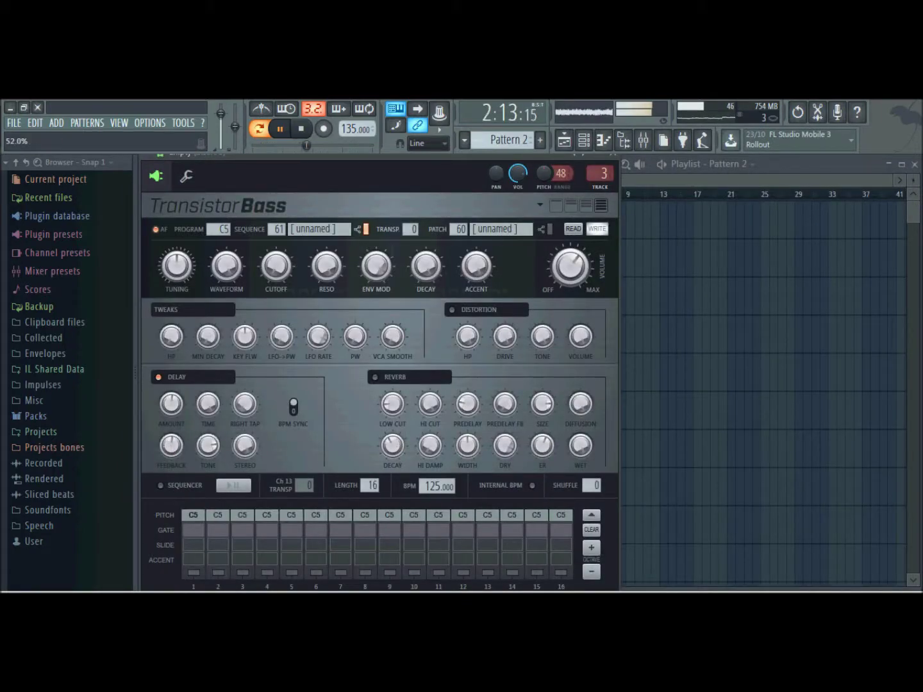
left_click(453, 310)
left_click_drag(276, 266, 275, 254)
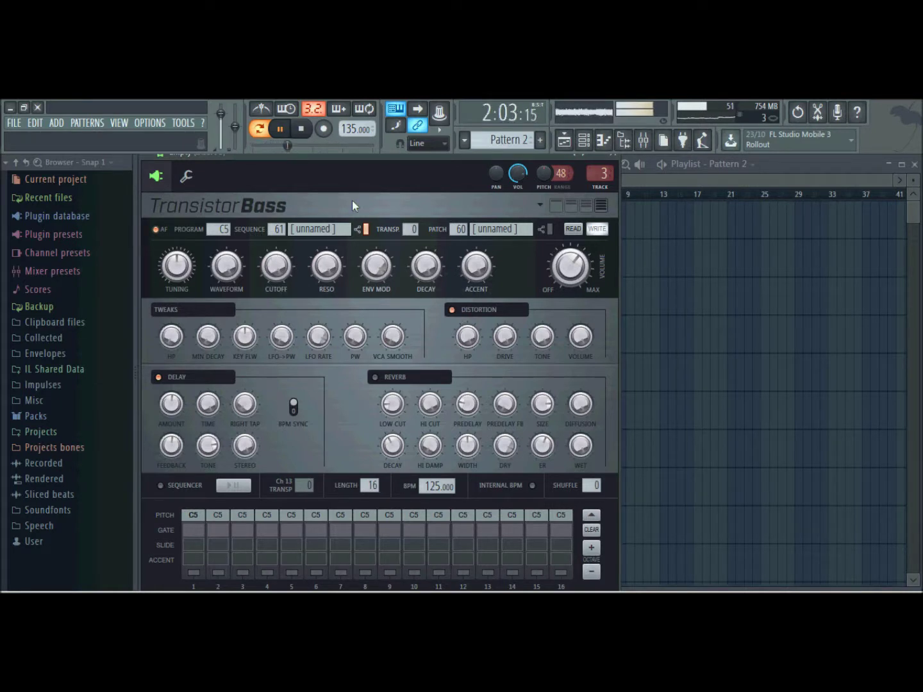
Close the synth, stop playback, and open the bass channel's piano roll in Pattern 9
left_click(620, 166)
left_click(301, 129)
right_click(261, 197)
key("Escape")
scroll(505, 139, "down", 5)
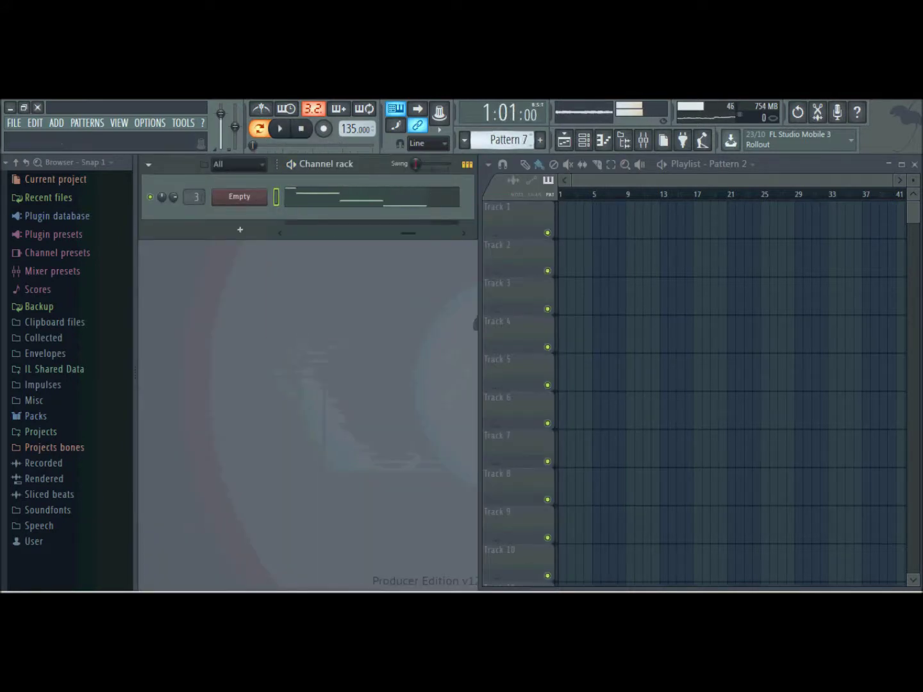
scroll(507, 139, "down", 2)
right_click(265, 195)
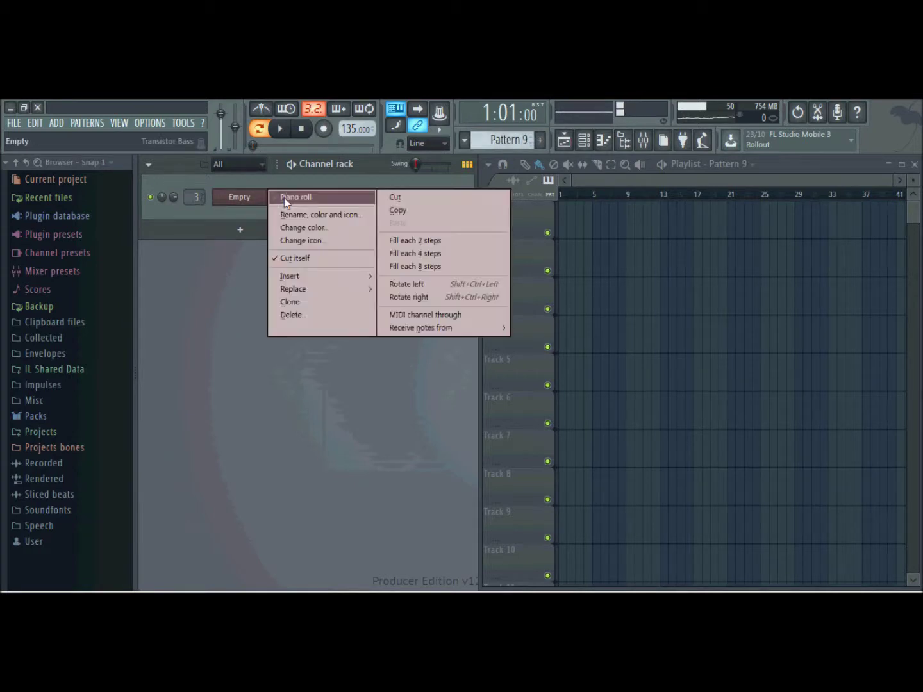
left_click(284, 198)
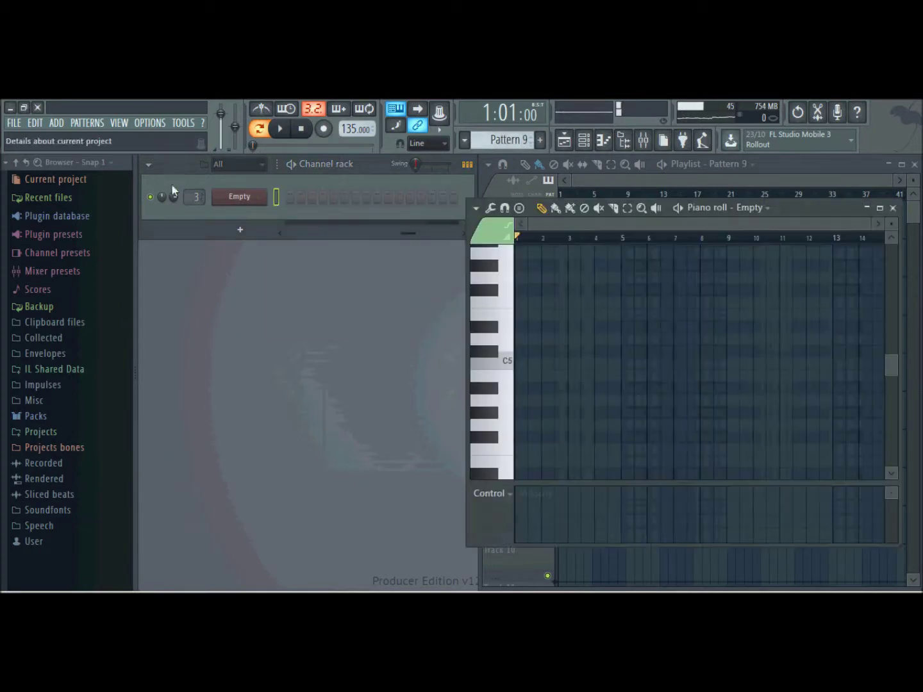
Place a two-step A6 note at the very start of bar 1
left_click(507, 407)
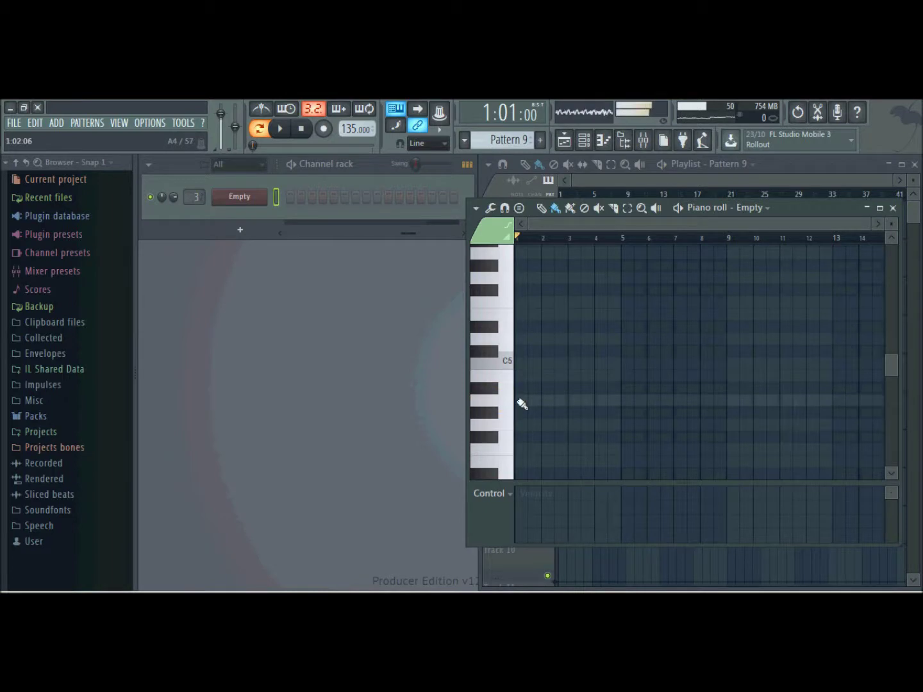
scroll(499, 307, "up", 3)
scroll(499, 307, "up", 3)
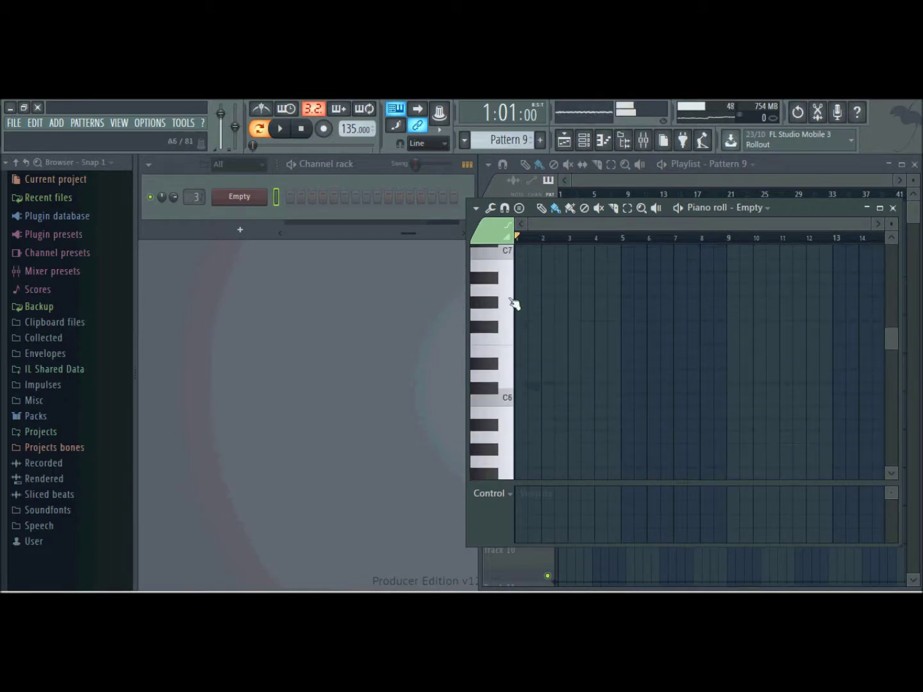
left_click(528, 291)
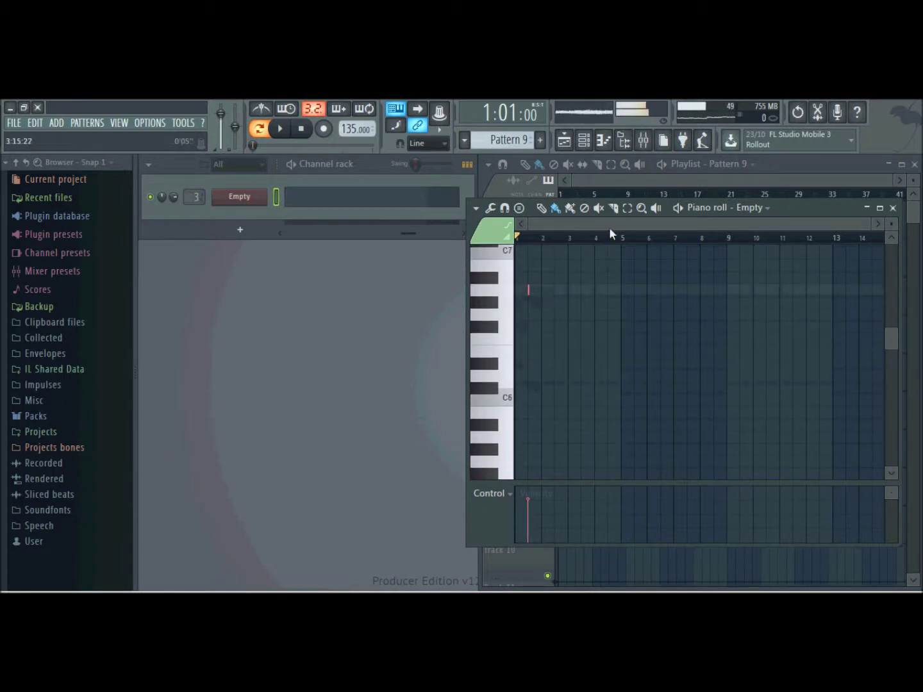
left_click_drag(870, 223, 637, 222)
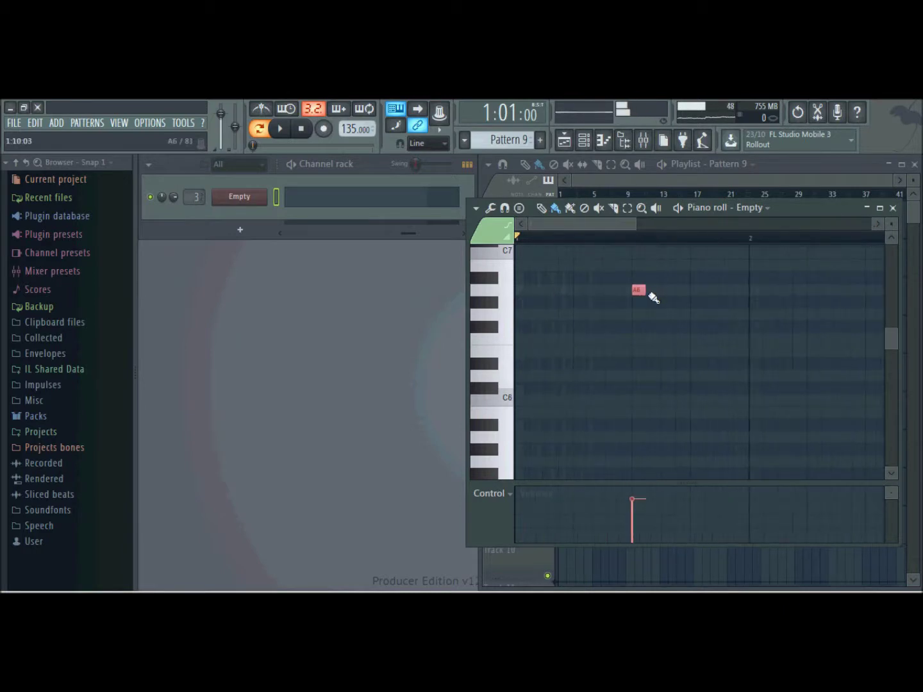
left_click_drag(650, 291, 517, 286)
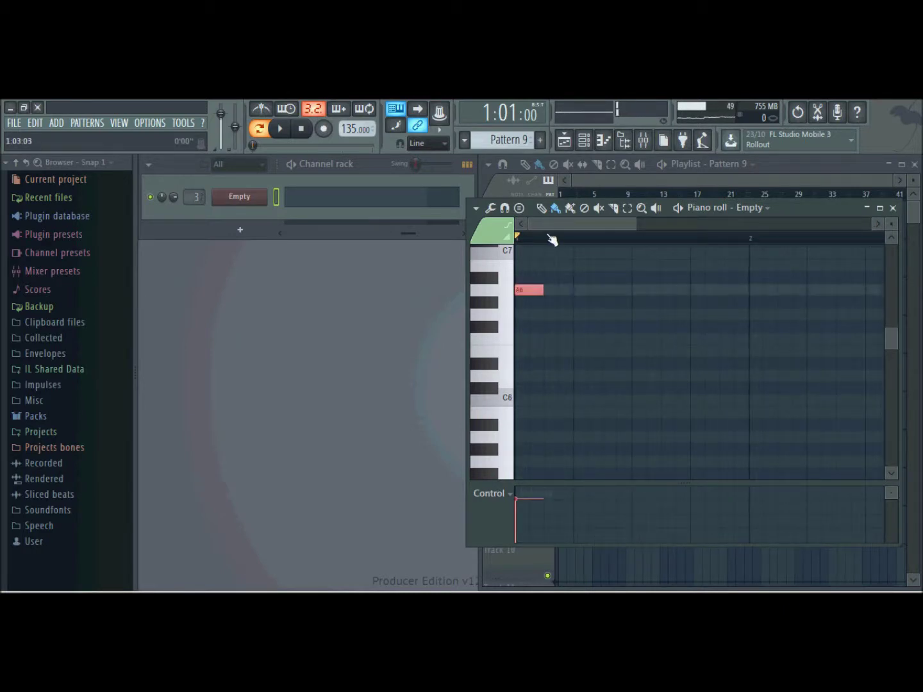
Enlarge the piano roll and add A5, A6, A5 and A5 notes at steps 3, 5, 9 and 13 of bar 1
left_click(879, 208)
scroll(363, 355, "up", 4)
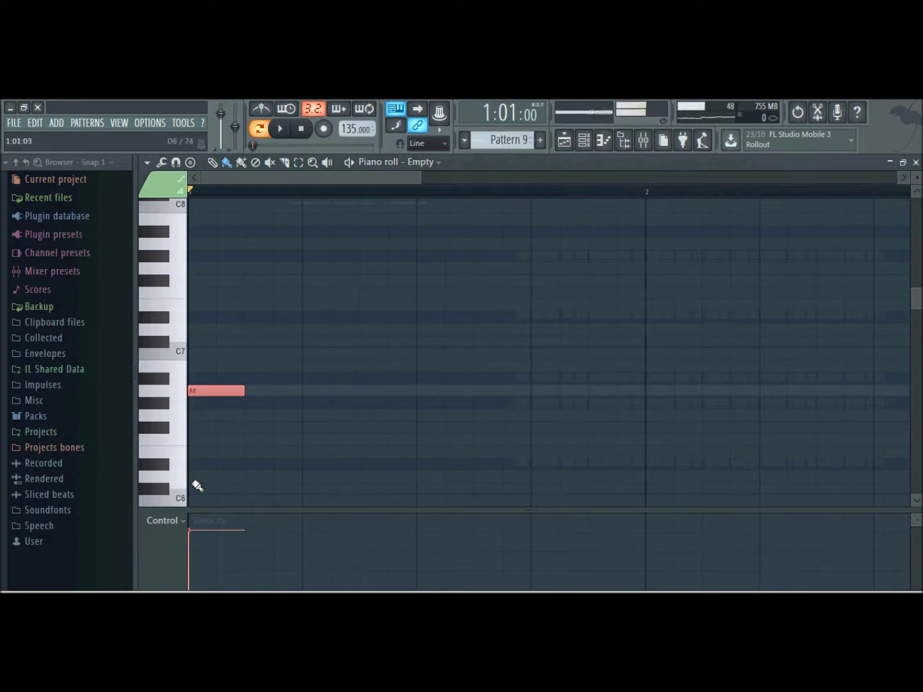
scroll(196, 489, "down", 1)
mouse_move(274, 501)
left_mouse_down()
mouse_move(282, 501)
mouse_move(274, 501)
left_mouse_up()
mouse_move(334, 355)
left_mouse_down()
mouse_move(354, 356)
mouse_move(346, 360)
left_mouse_up()
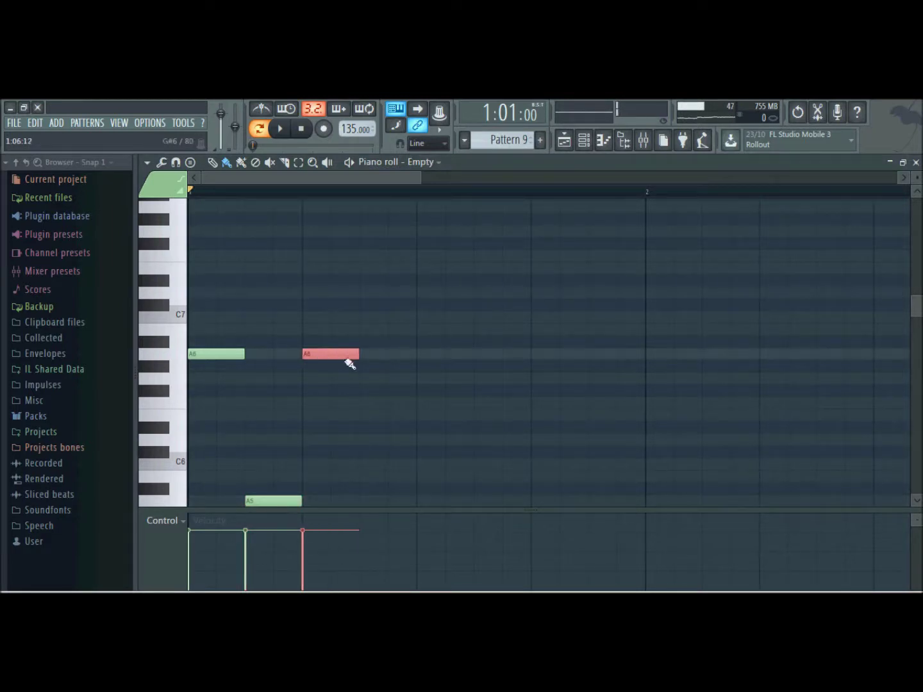
left_click(430, 500)
left_click(554, 500)
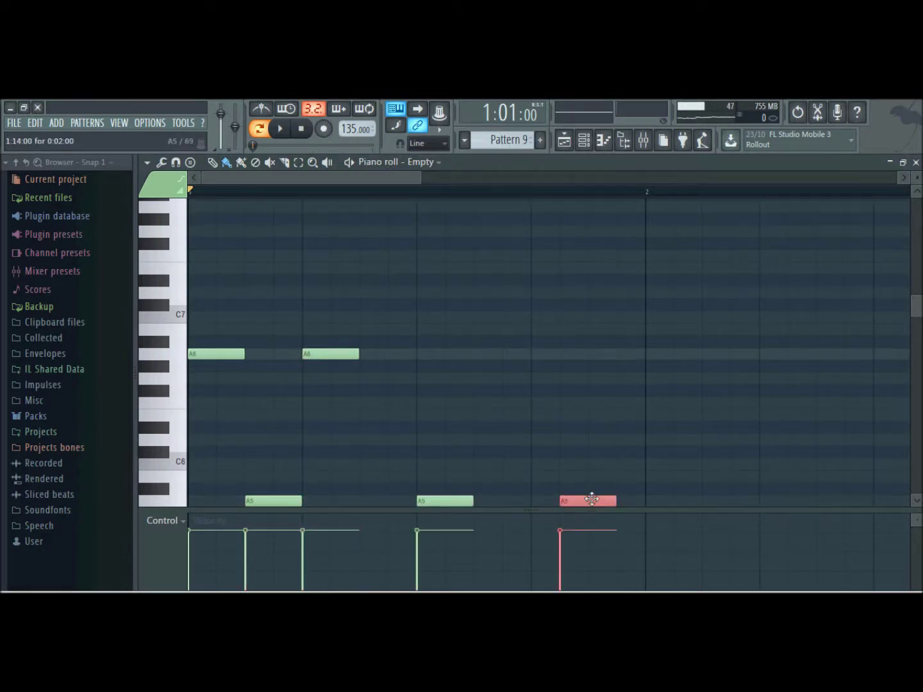
left_click_drag(592, 499, 570, 506)
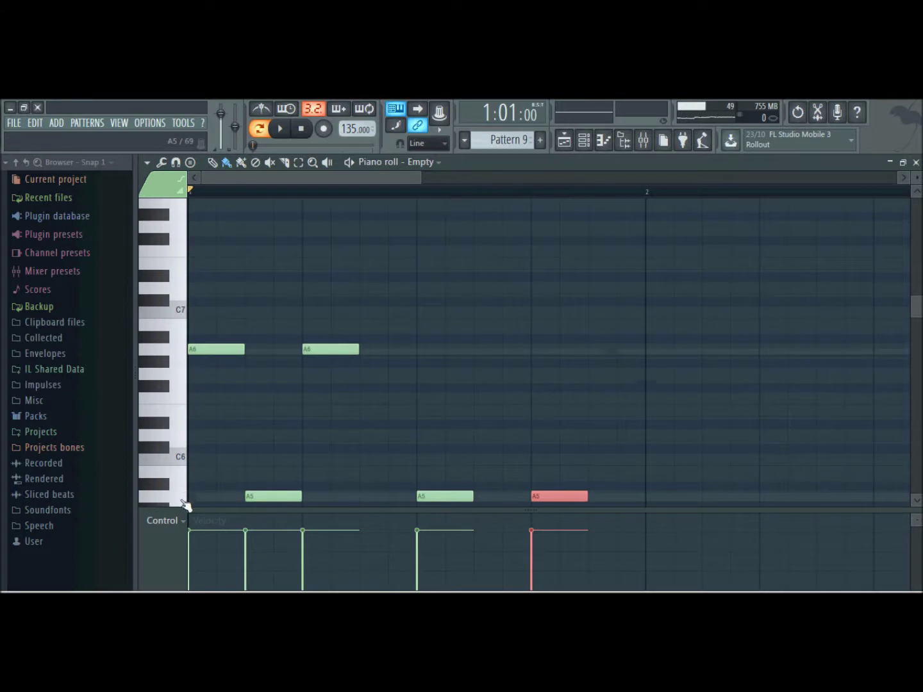
Fill the remaining gaps in bar 1 with an E6, an F7 and an E7 note
left_click(182, 415)
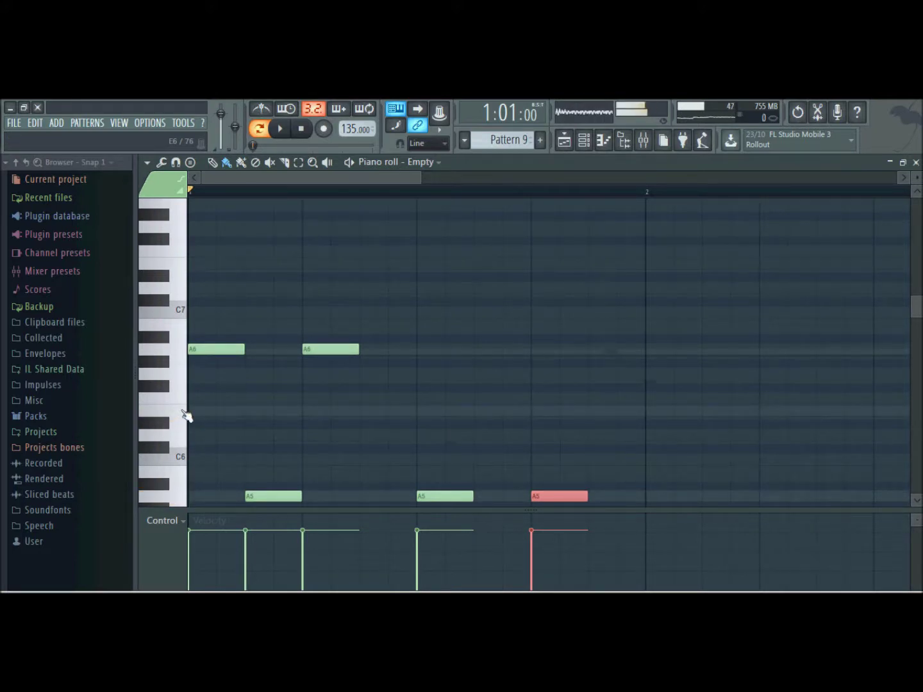
left_click(388, 411)
left_click_drag(418, 409, 389, 409)
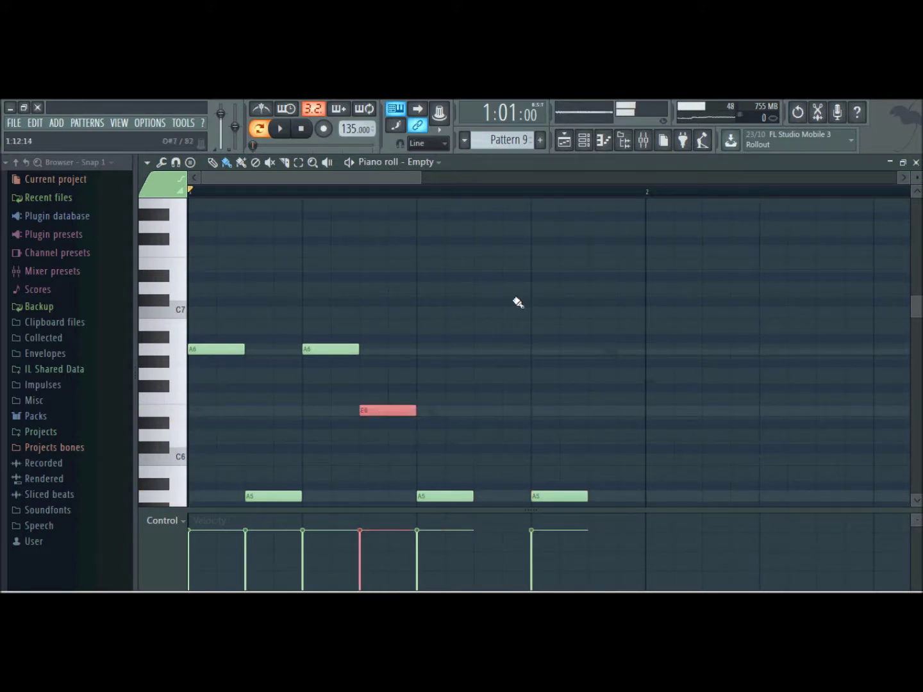
left_click(500, 249)
left_click_drag(500, 250, 488, 251)
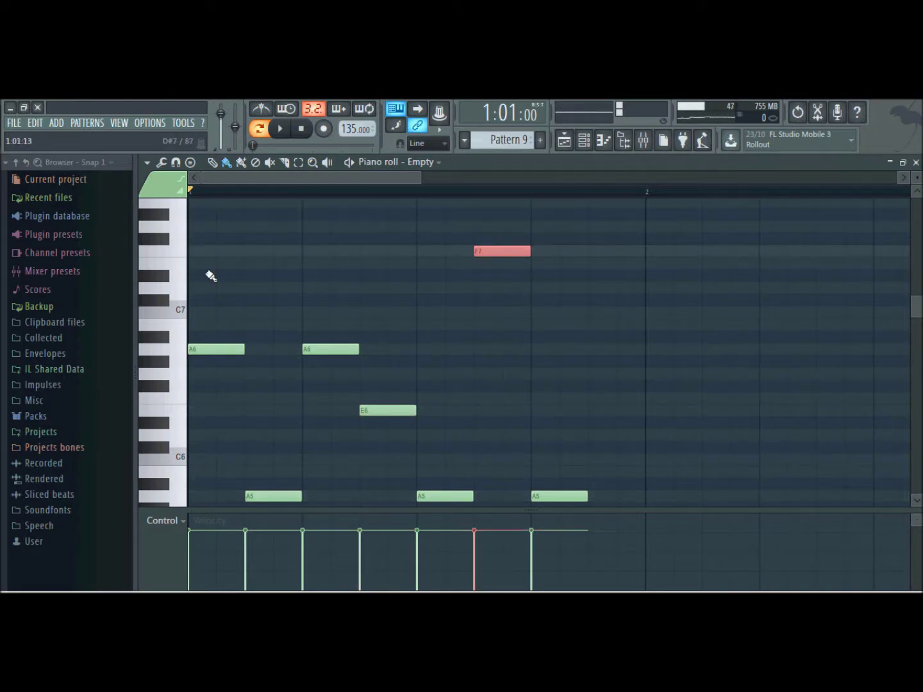
left_click(183, 260)
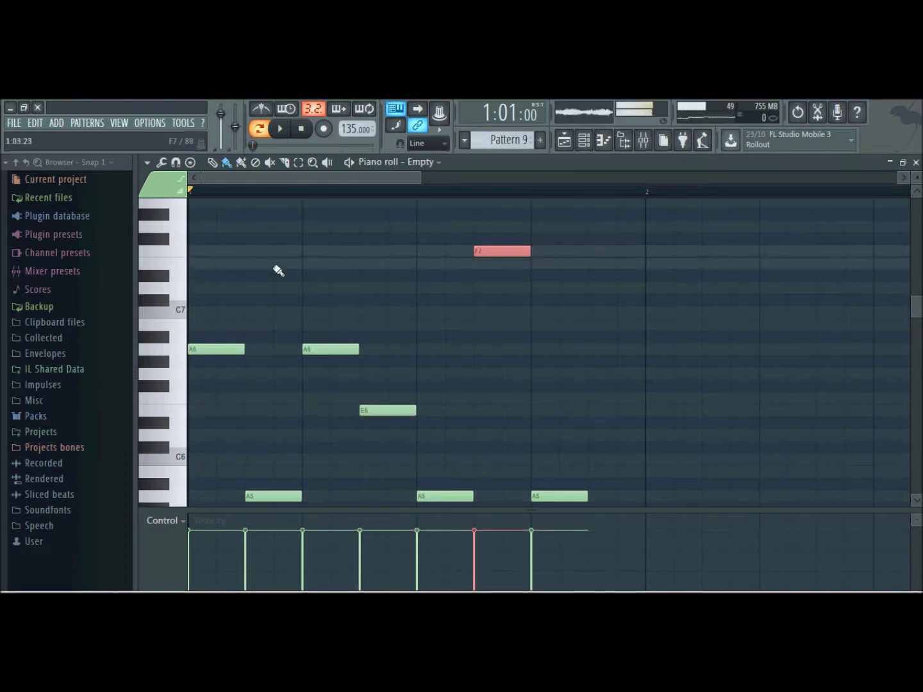
left_click(600, 263)
Select all the notes in bar 1
left_click(298, 162)
left_click_drag(704, 506, 120, 186)
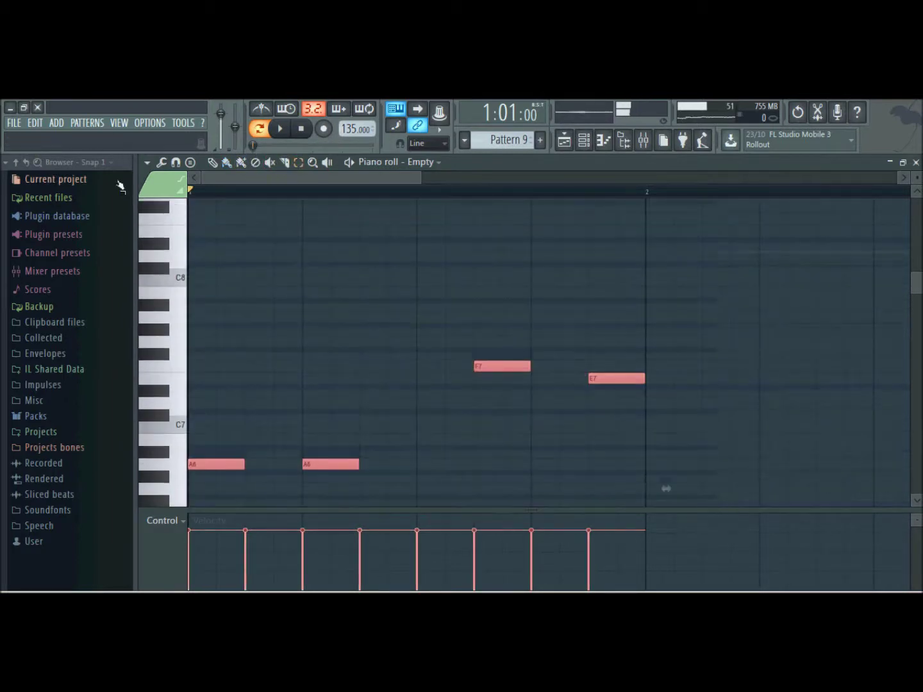
left_click(147, 162)
mouse_move(159, 193)
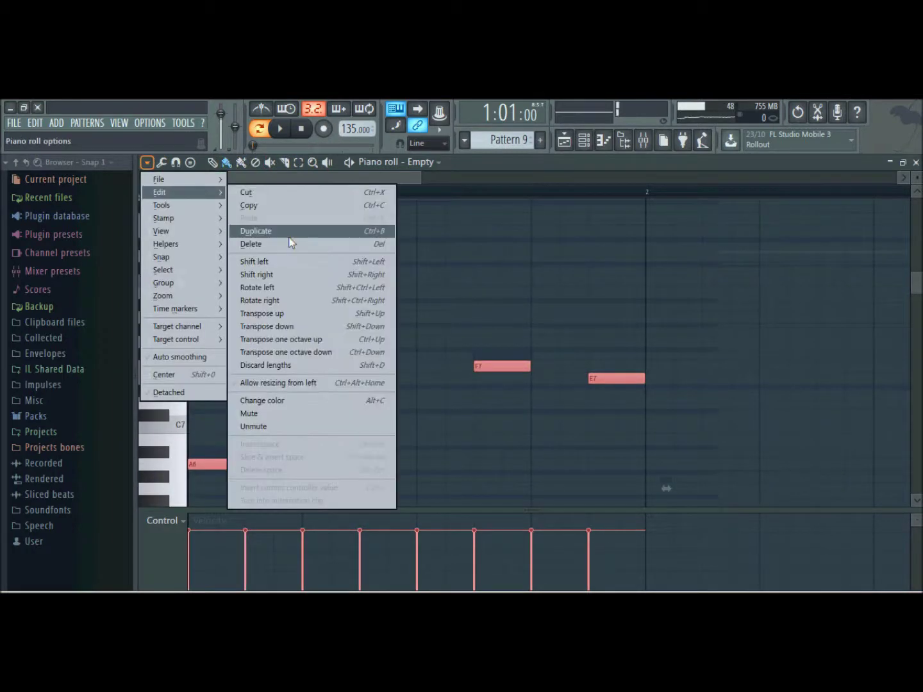
left_click(290, 241)
left_click(35, 122)
left_click(65, 137)
Duplicate the selected one-bar phrase three times to fill bars 2 to 4
left_click(146, 163)
mouse_move(163, 191)
left_click(244, 231)
left_click(147, 162)
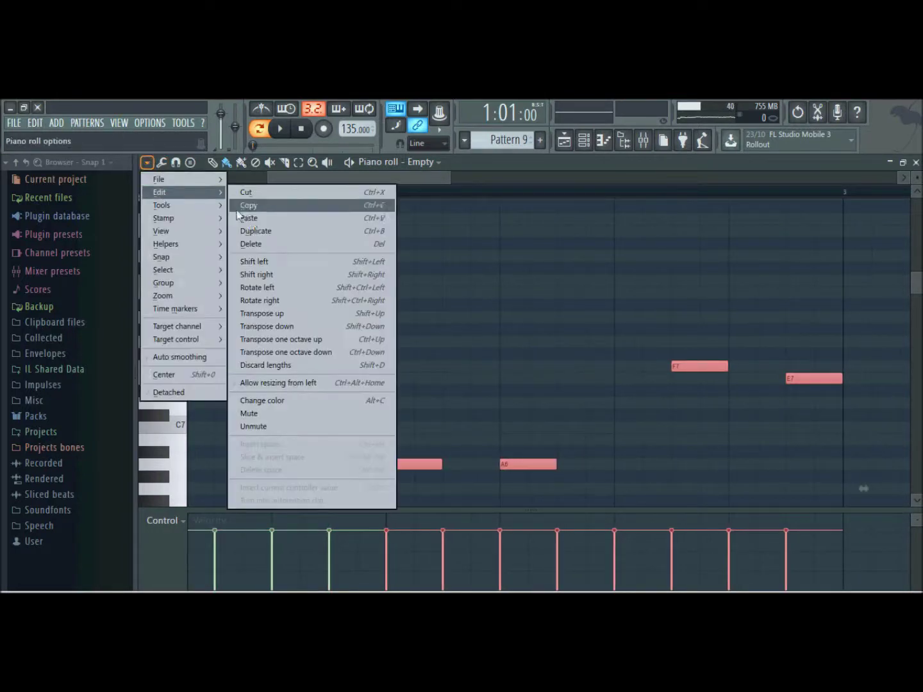
left_click(247, 231)
left_click_drag(355, 180, 202, 180)
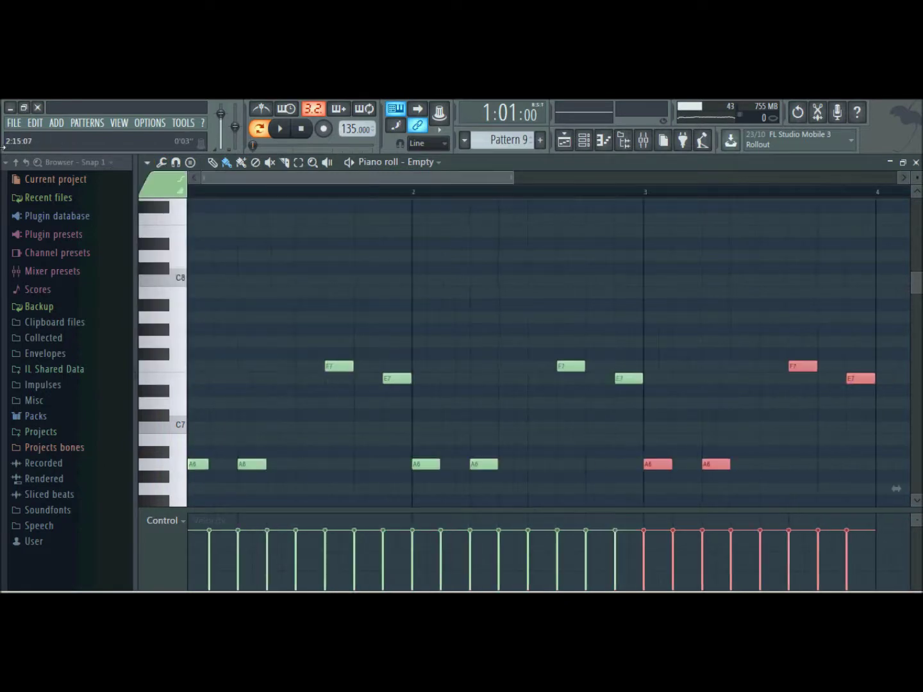
left_click(147, 162)
mouse_move(170, 194)
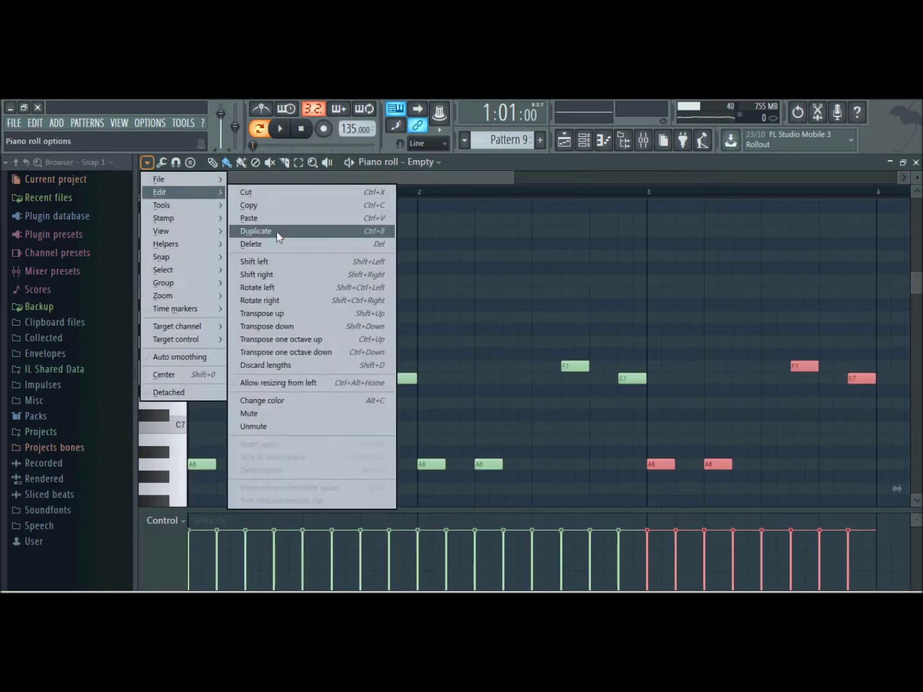
left_click(253, 232)
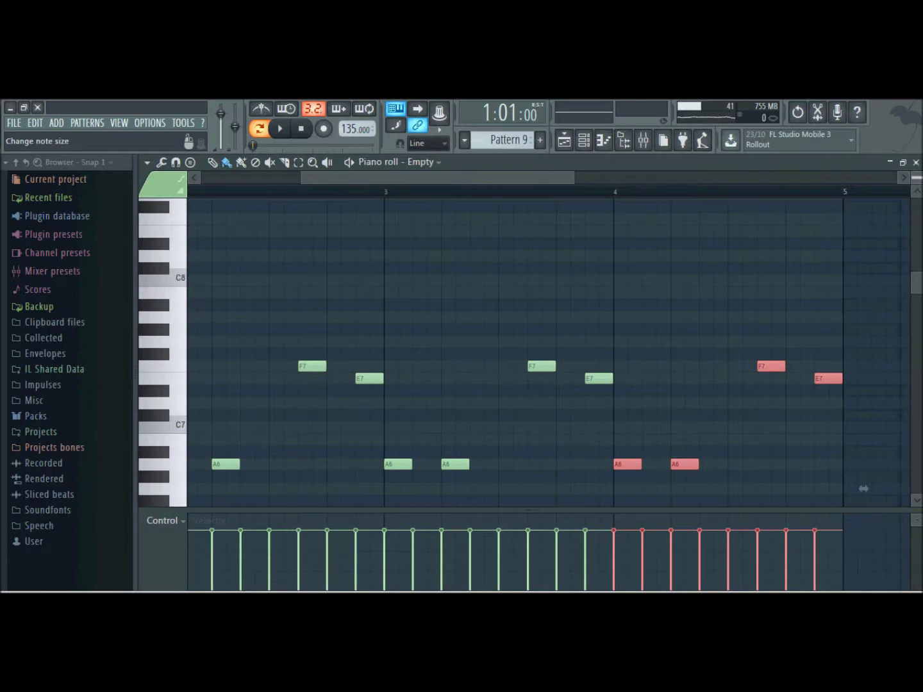
Play Pattern 9 from the start to hear the four-bar phrase
scroll(919, 178, "down", 3)
scroll(864, 458, "up", 1)
scroll(655, 408, "down", 2)
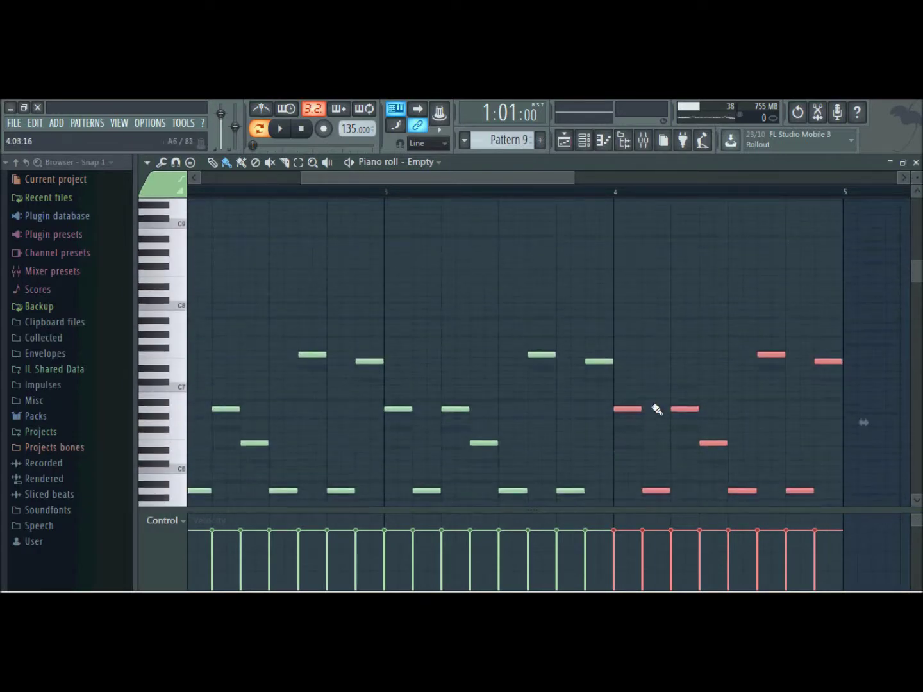
scroll(573, 363, "down", 1)
left_click(280, 129)
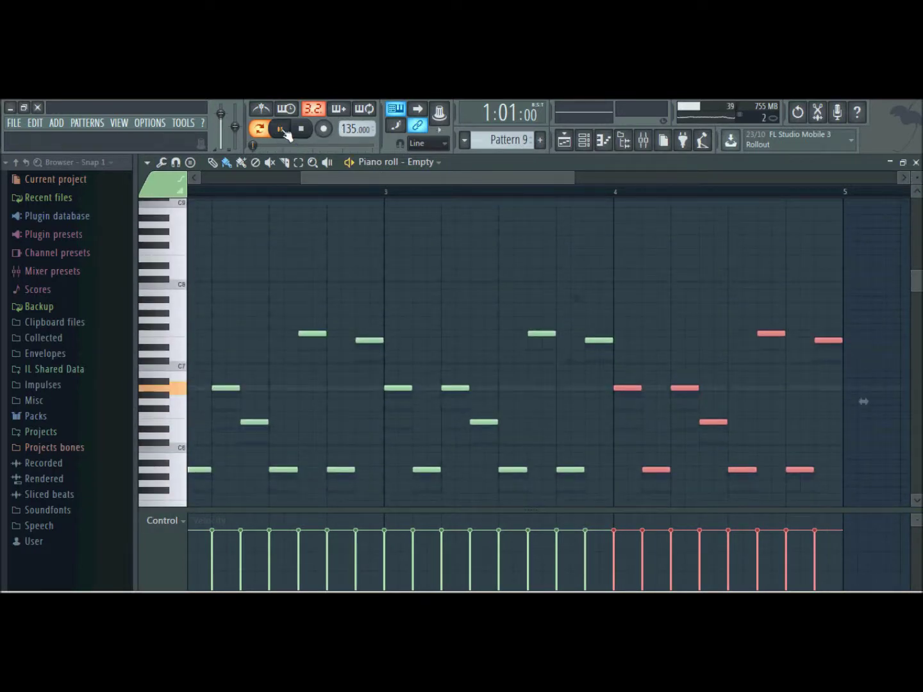
While the pattern plays, slightly lower the mix level of the NoAmp effect on mixer Insert 3
left_click(603, 140)
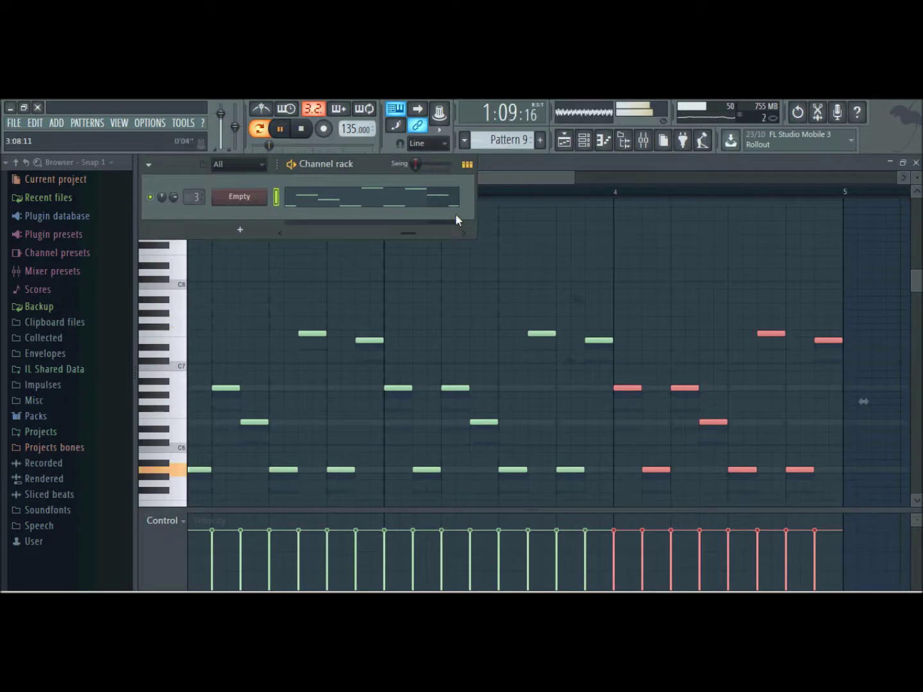
left_click(239, 200)
left_click(643, 140)
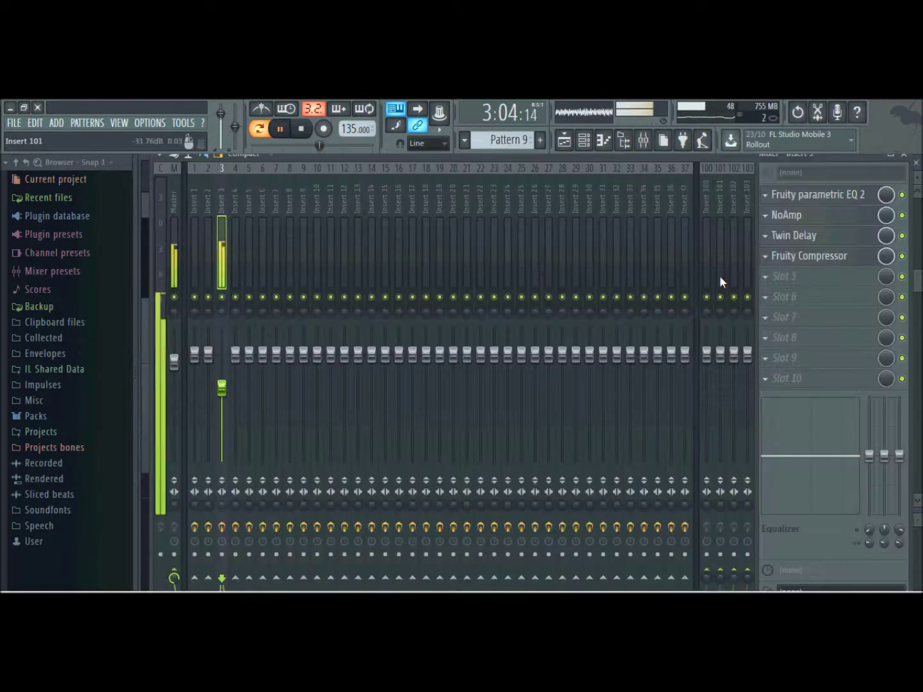
left_click_drag(886, 216, 886, 223)
left_click(908, 164)
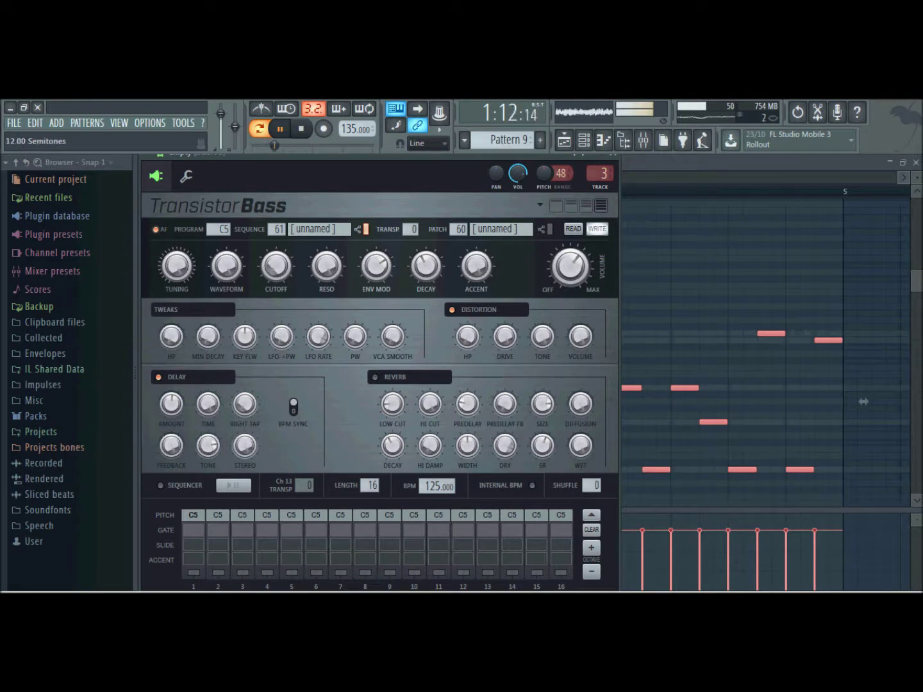
Adjust the Transistor Bass cutoff while the phrase plays, and stop playback
left_click_drag(276, 267, 275, 257)
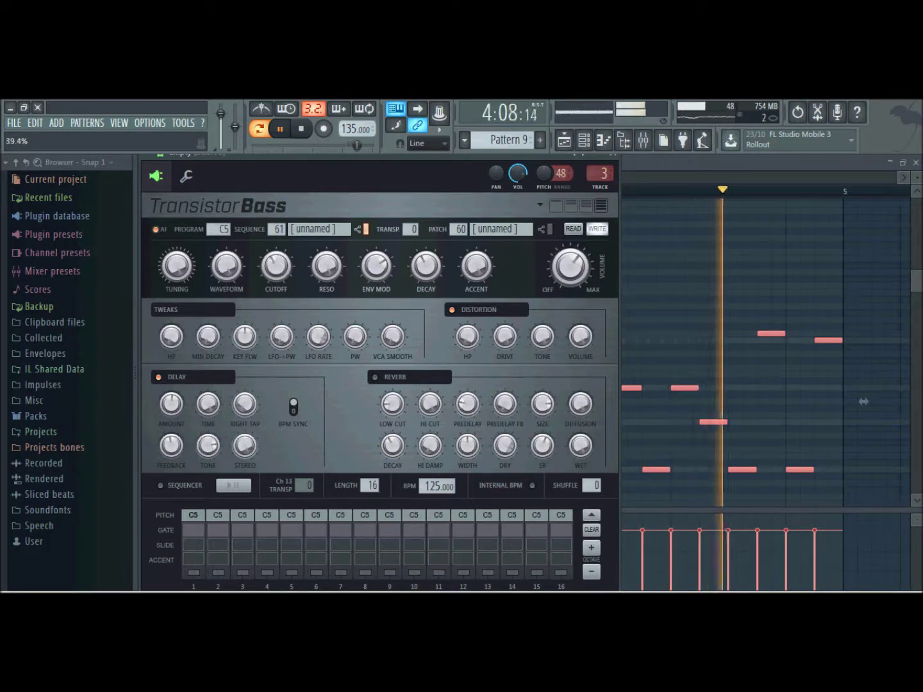
left_click(306, 130)
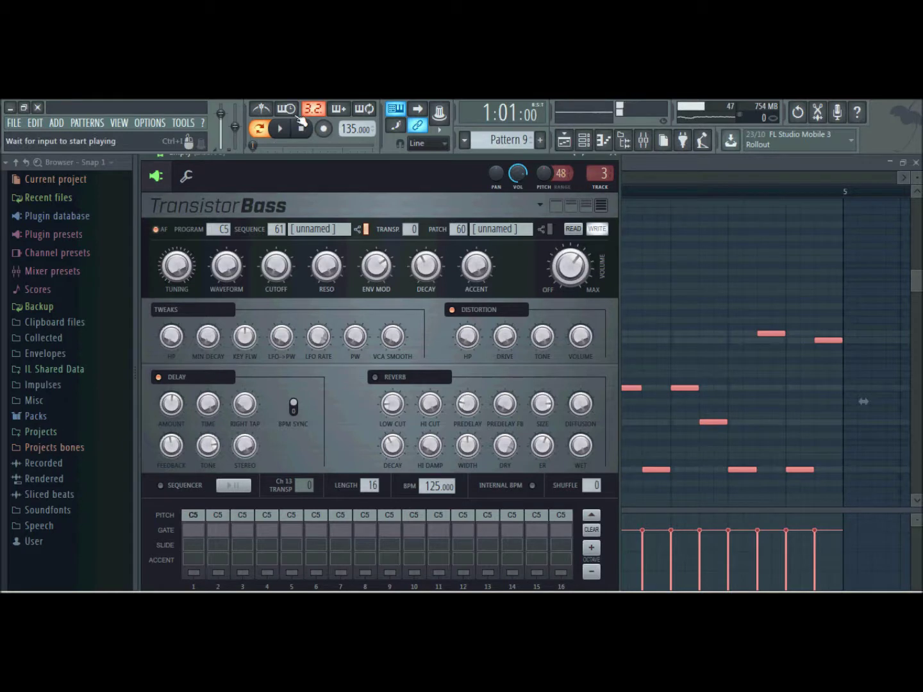
Open the name of the Transistor Bass channel for editing
left_click(108, 485)
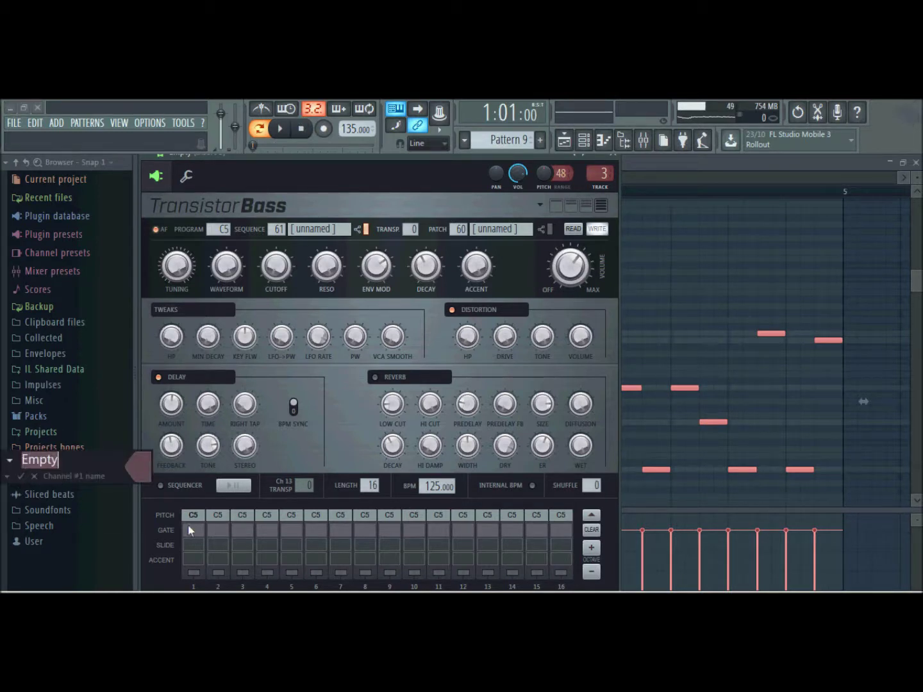